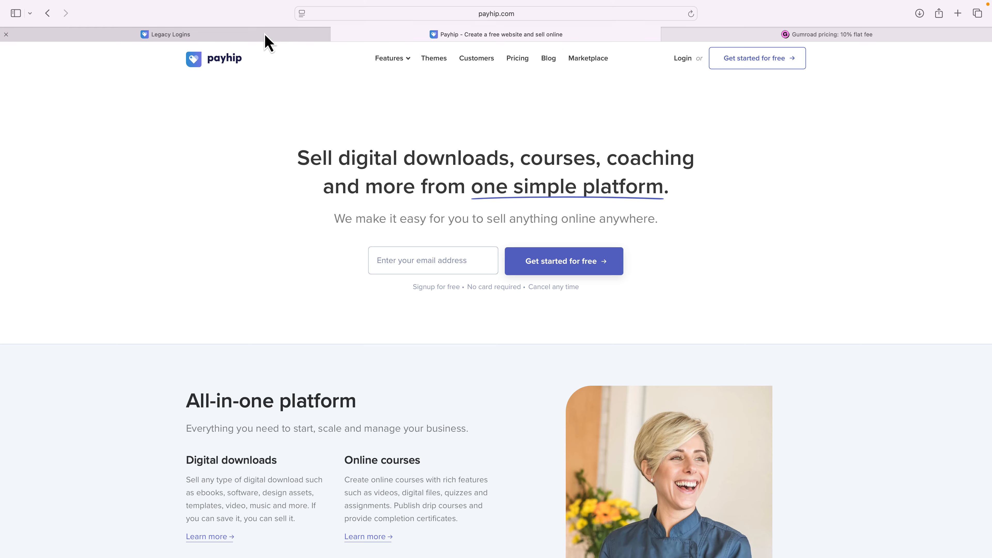
On the Legacy Logins storefront, open the Buy Now checkout for The Basics and close it again.
left_click(264, 35)
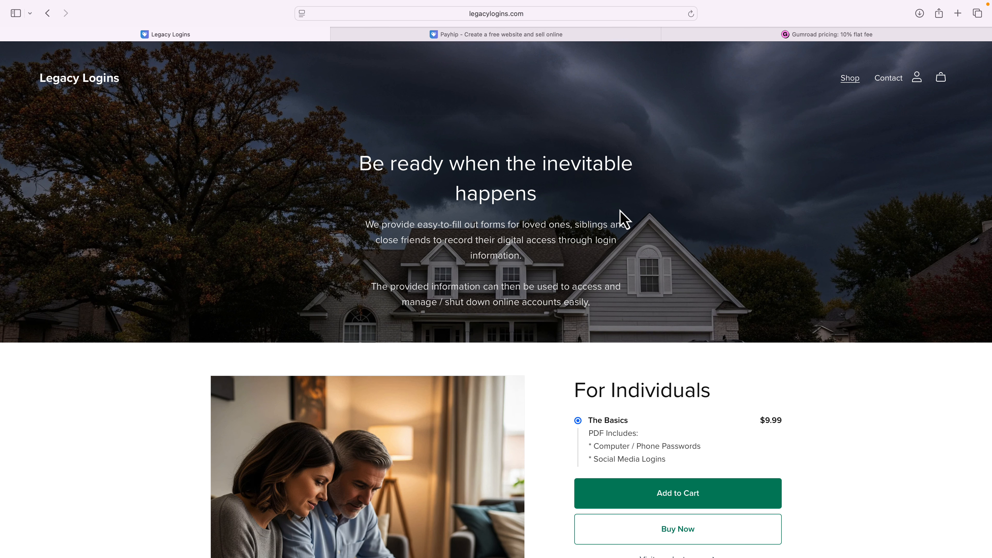
scroll(623, 215, "down", 3)
scroll(623, 215, "down", 1)
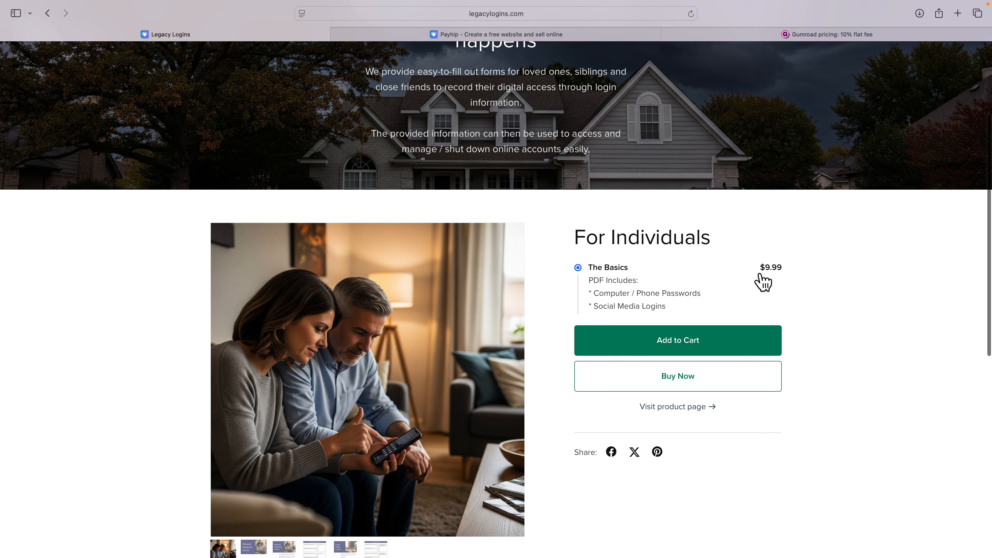
left_click(677, 391)
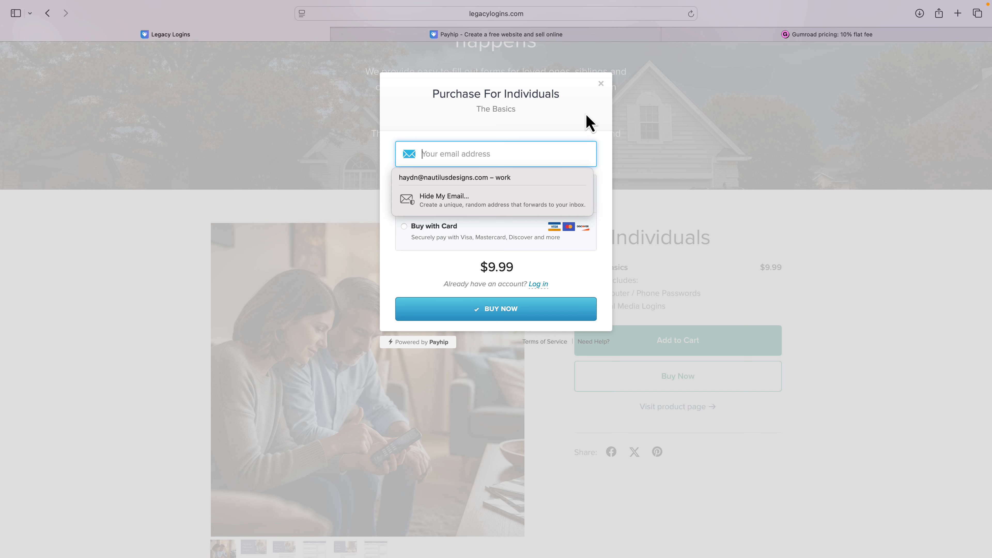
left_click(601, 83)
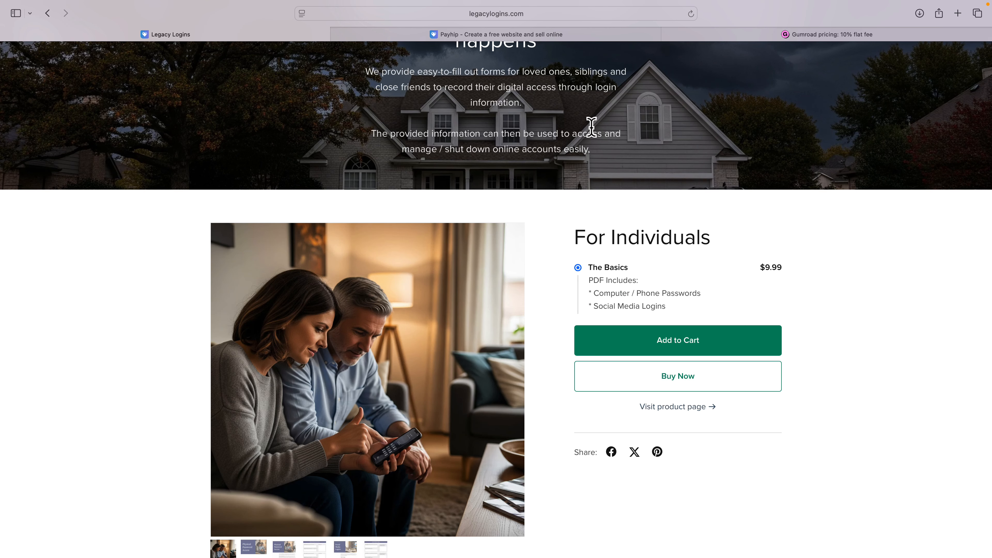
scroll(593, 144, "up", 5)
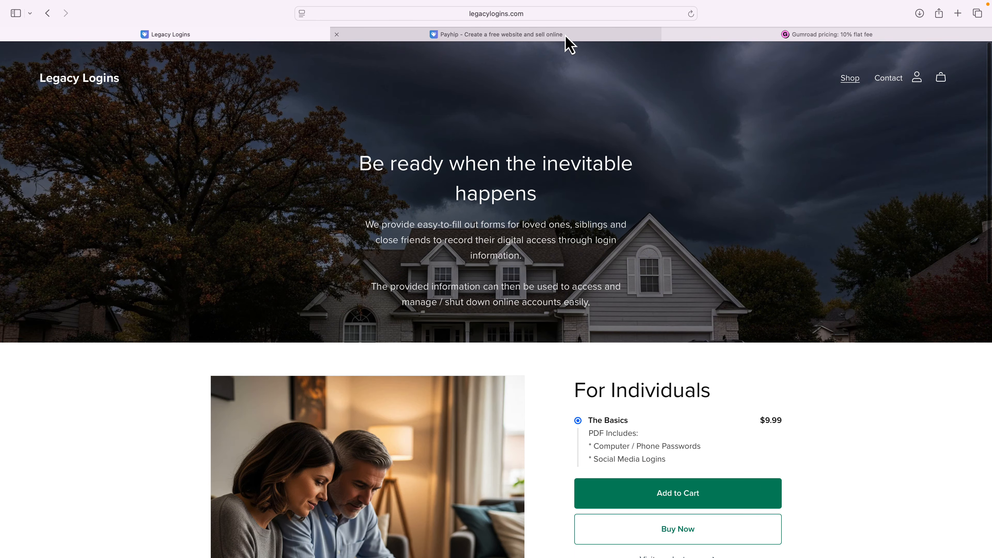
Open Payhip's pricing page and highlight the monthly prices of the Free Forever and Plus plans.
left_click(566, 37)
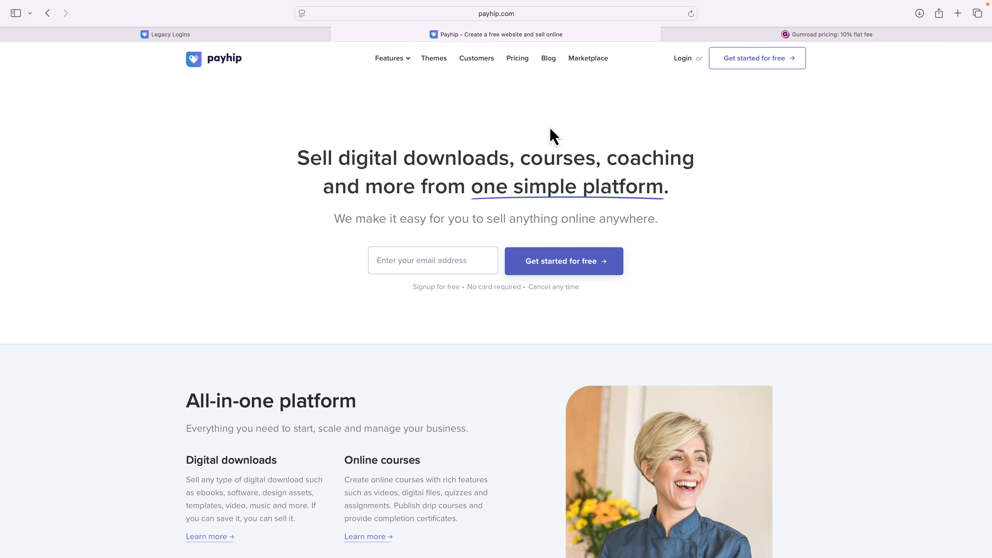
left_click(521, 63)
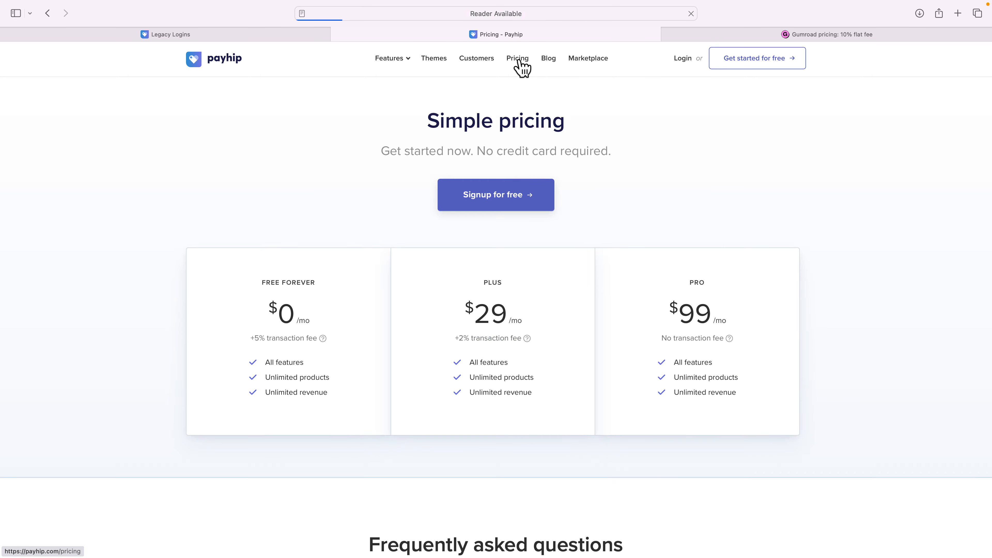
left_click_drag(270, 314, 315, 317)
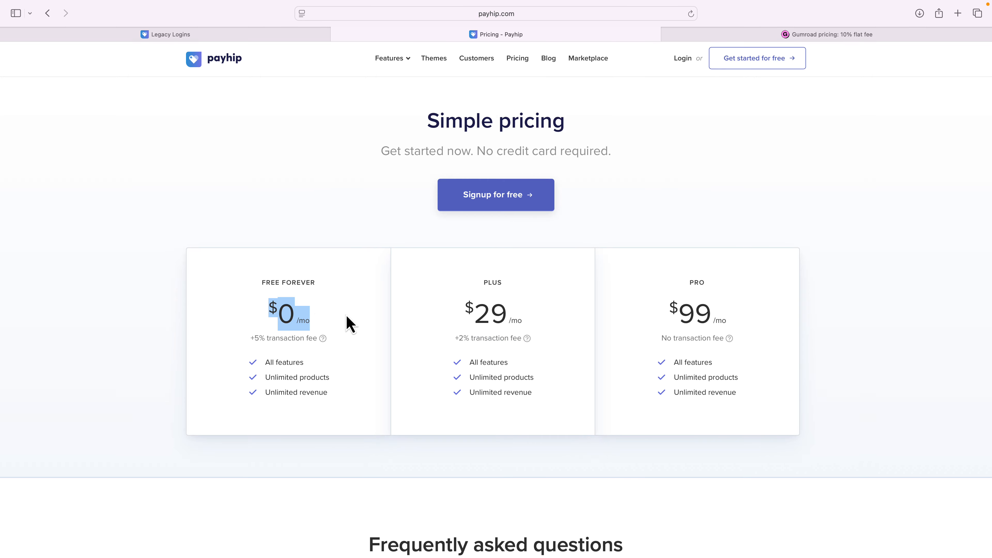
left_click_drag(465, 311, 518, 312)
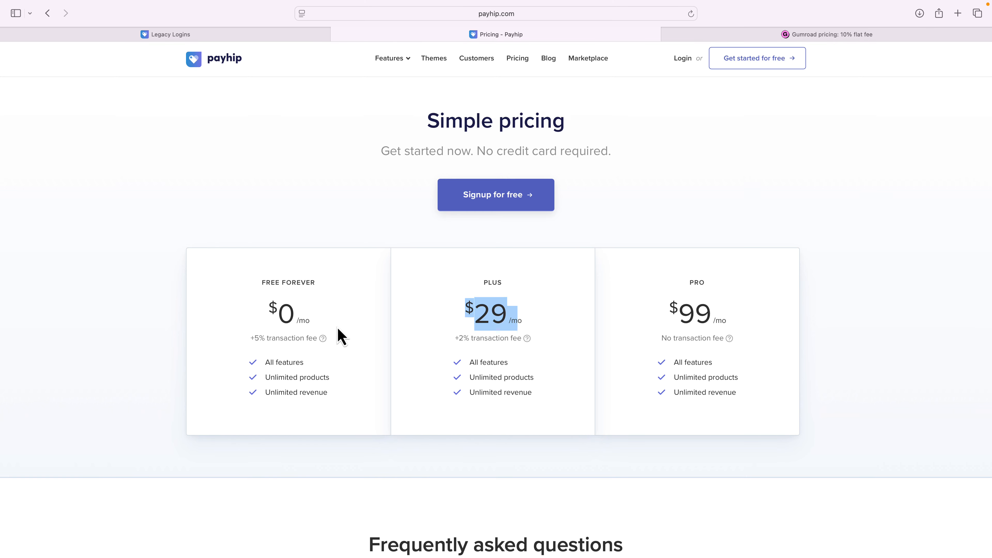
left_click(353, 270)
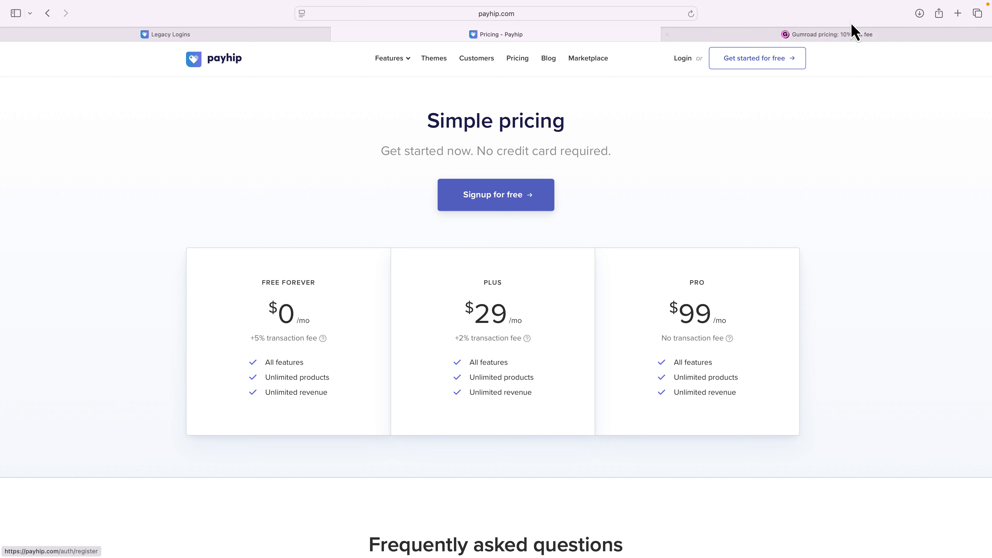
Switch to the Gumroad pricing tab and highlight the 10% + $0.50 and 30% transaction fees.
left_click(842, 35)
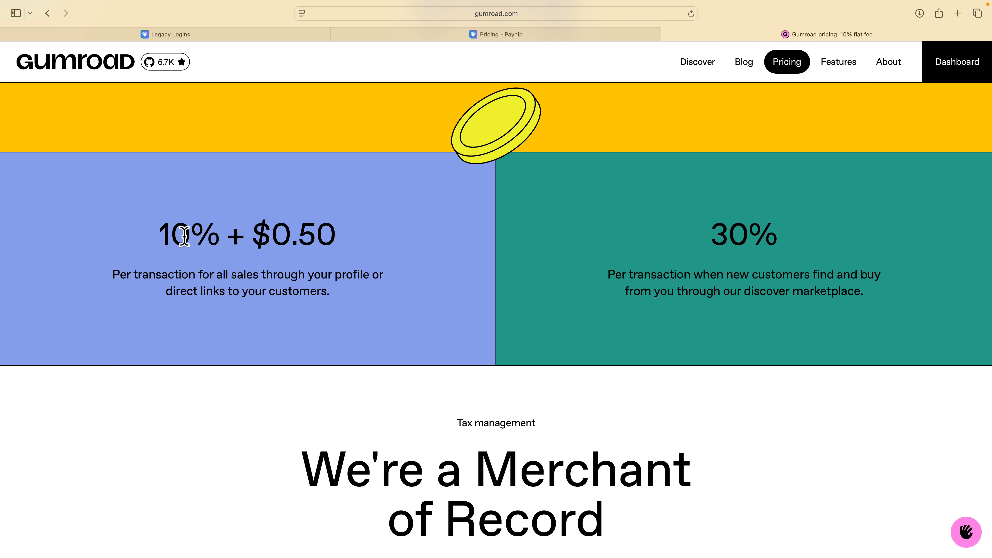
left_click_drag(161, 232, 222, 233)
left_click_drag(710, 230, 778, 234)
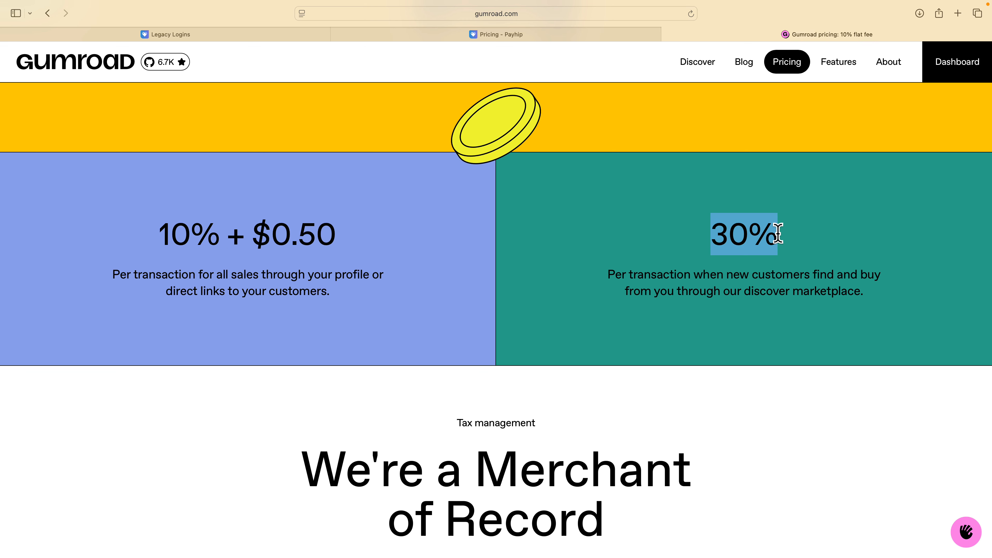
Return to Payhip pricing and highlight the transaction fees of the Free Forever and Plus plans.
left_click(542, 38)
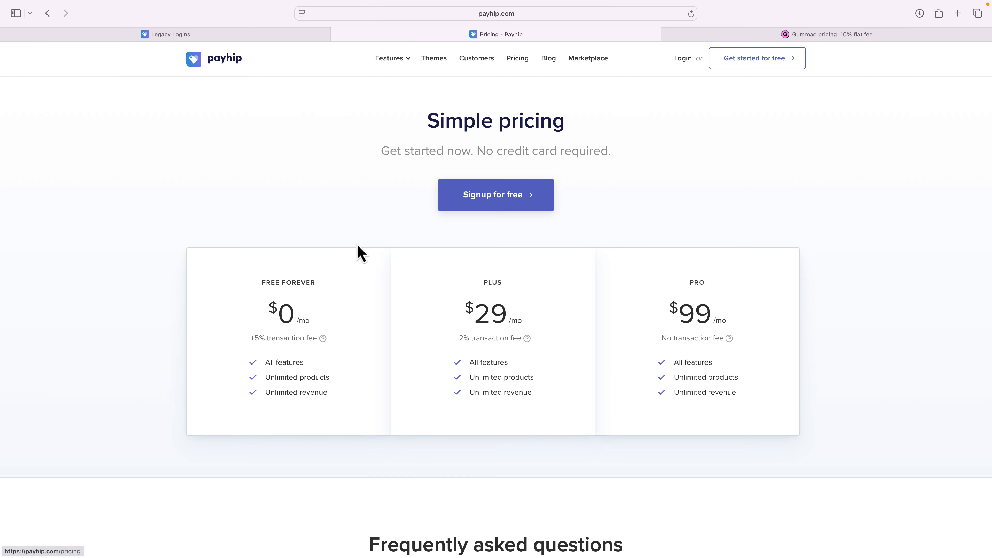
left_click_drag(250, 338, 302, 337)
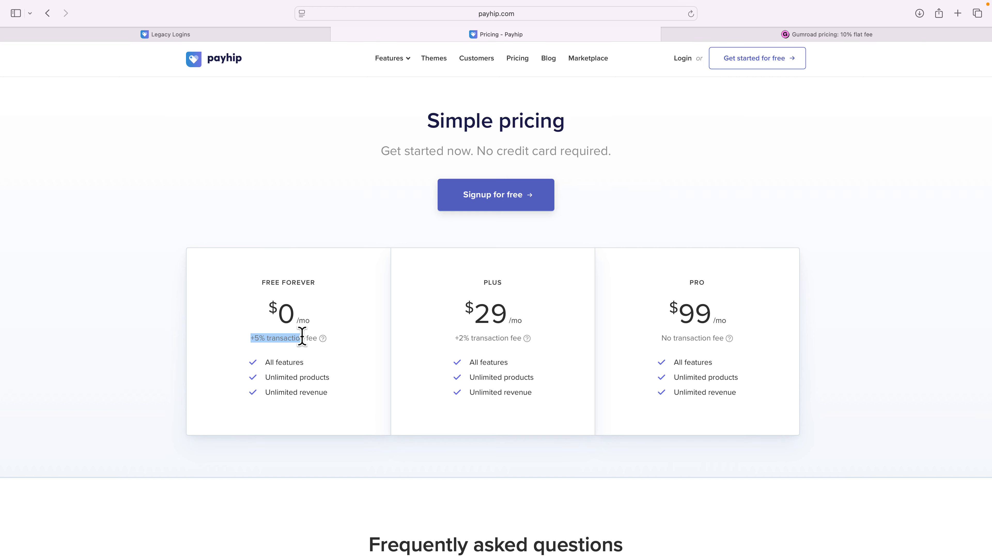
left_click_drag(455, 338, 511, 339)
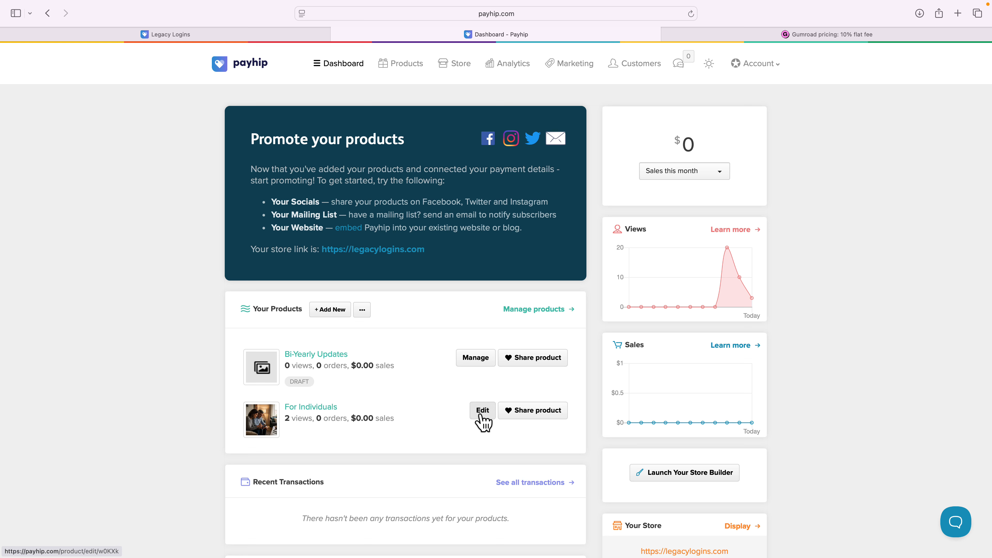
Preview the new product type choices, then open the For Individuals product editor and highlight its two attached files.
left_click(333, 312)
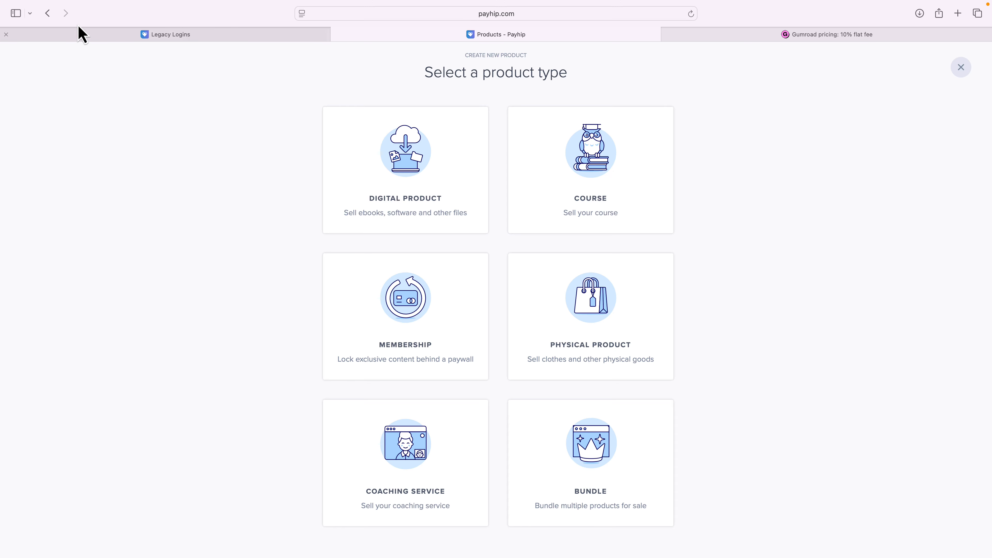
left_click(56, 22)
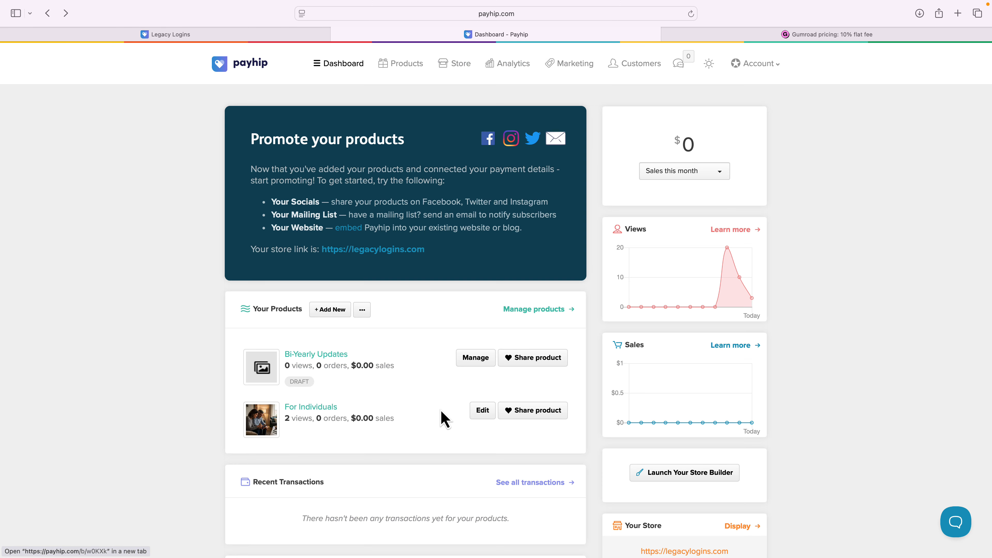
left_click(491, 412)
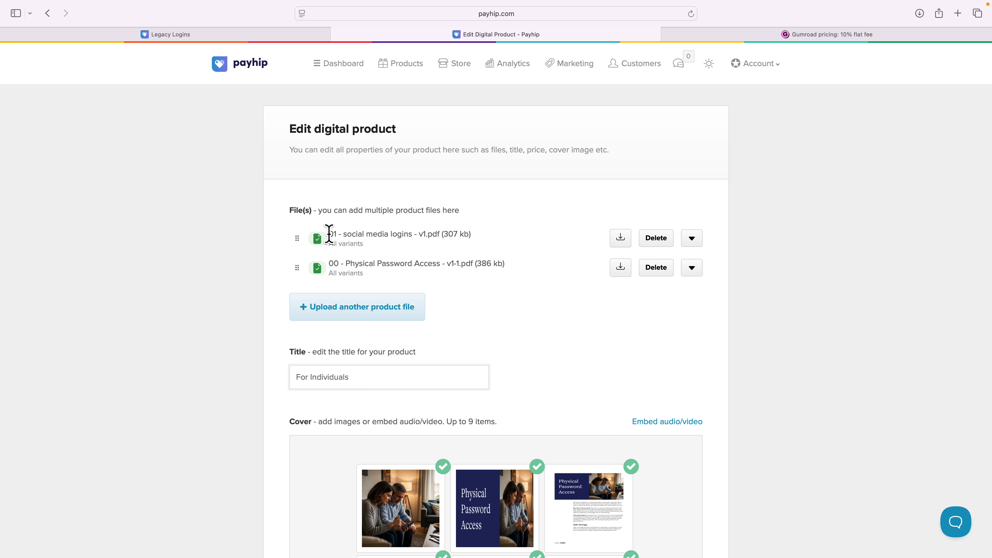
left_click_drag(329, 234, 433, 235)
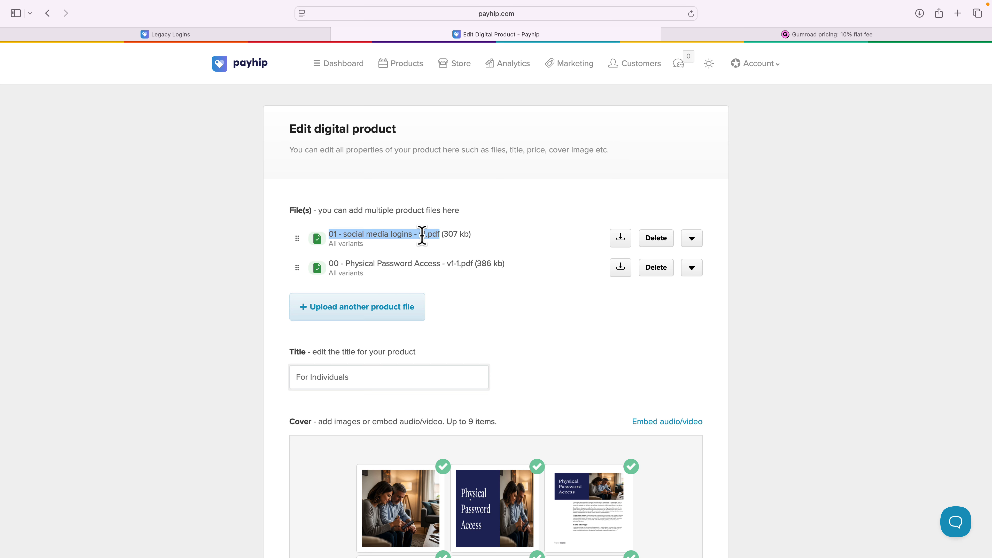
left_click_drag(333, 264, 438, 266)
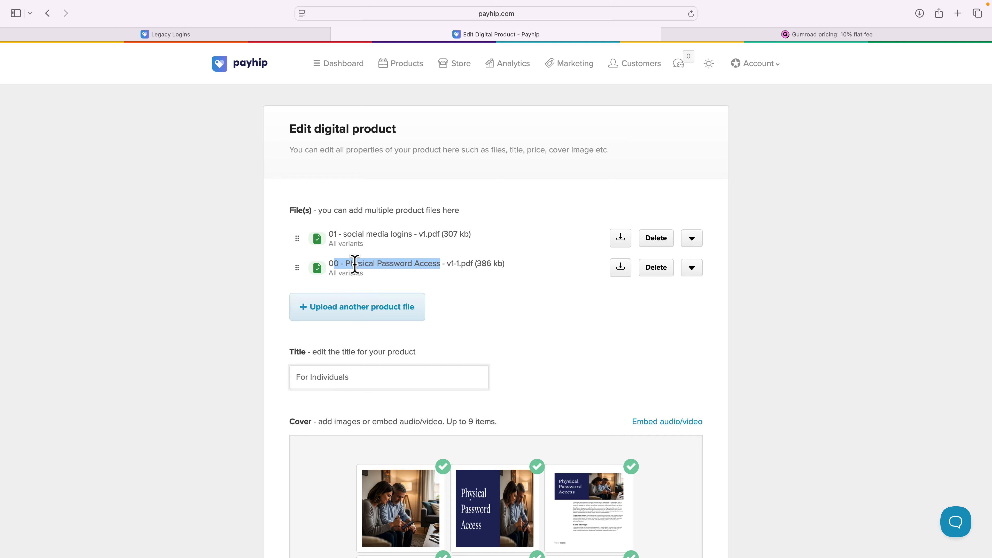
Switch to the Physical Password Access PDF in Acrobat, scroll through its form, and return to the browser.
key("ctrl+Left")
key("ctrl+Right")
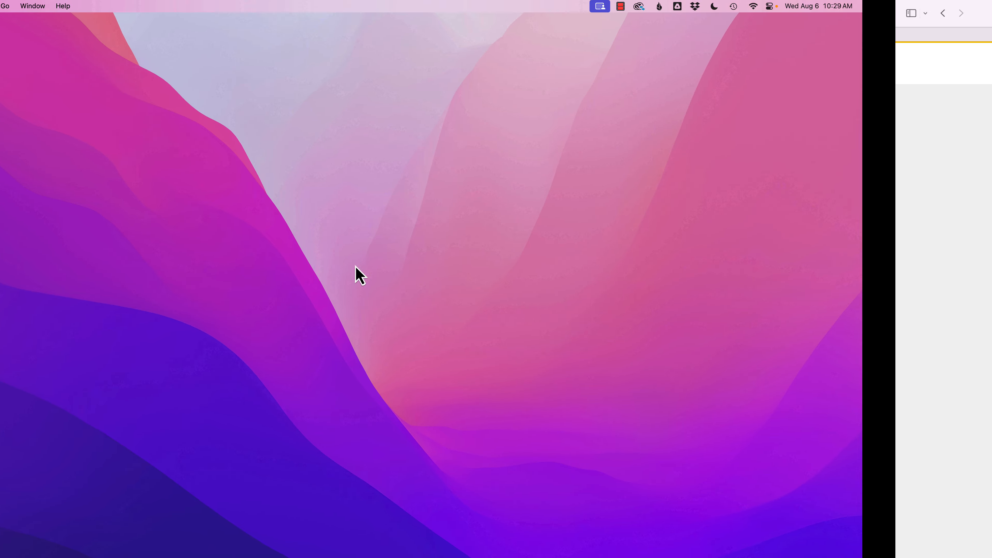
key("ctrl+Right")
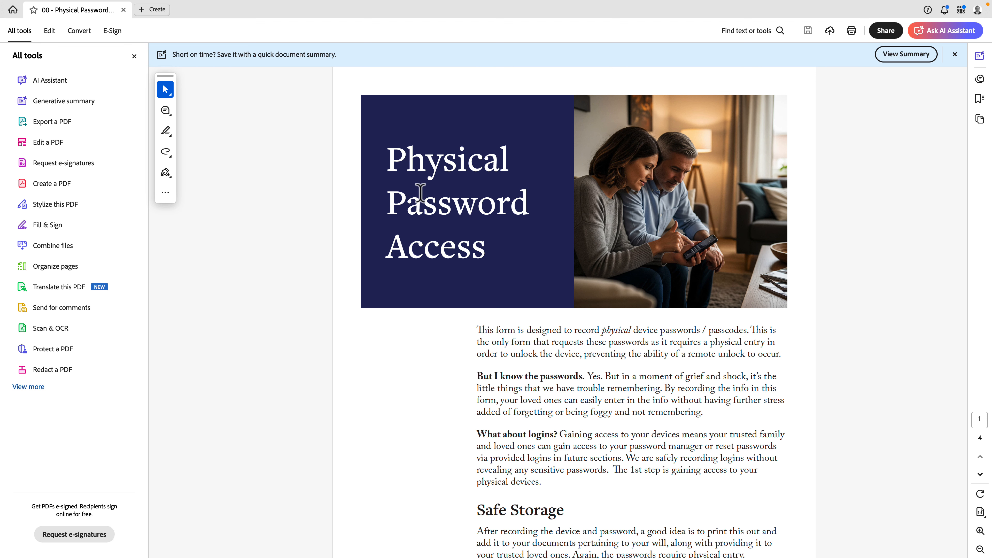
scroll(421, 191, "down", 10)
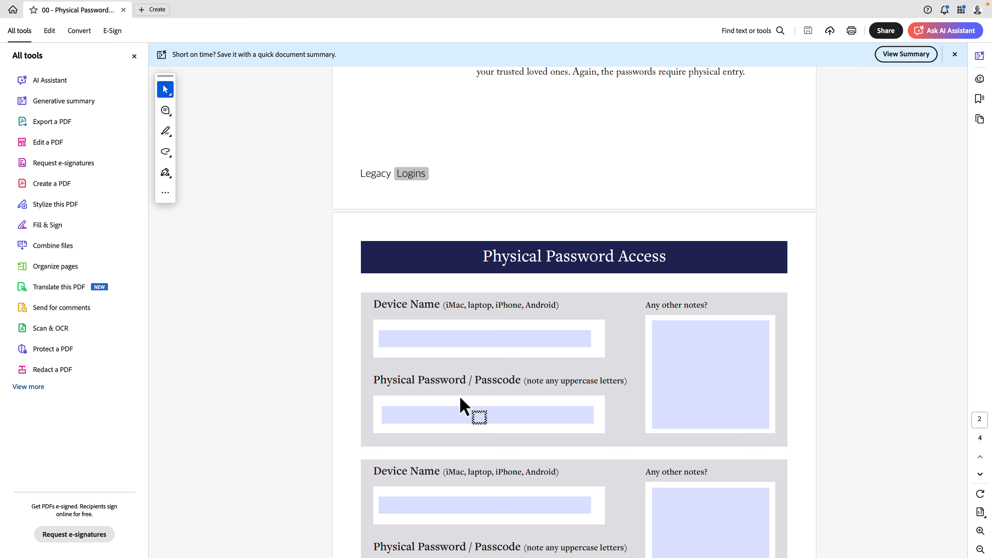
key("ctrl+Left")
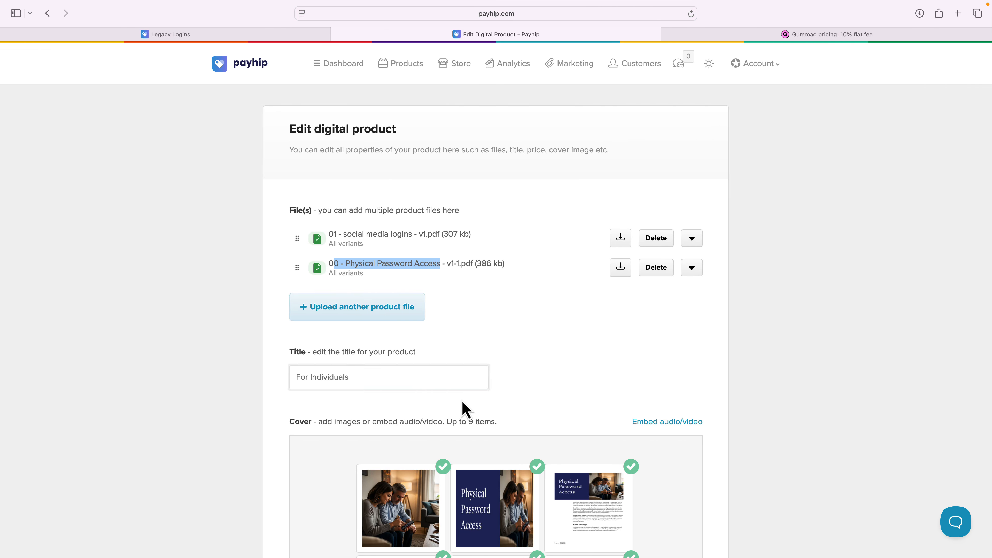
Expand the social media logins file's settings to view its file name and variant, then collapse them.
left_click(465, 312)
scroll(465, 312, "down", 1)
scroll(465, 311, "up", 1)
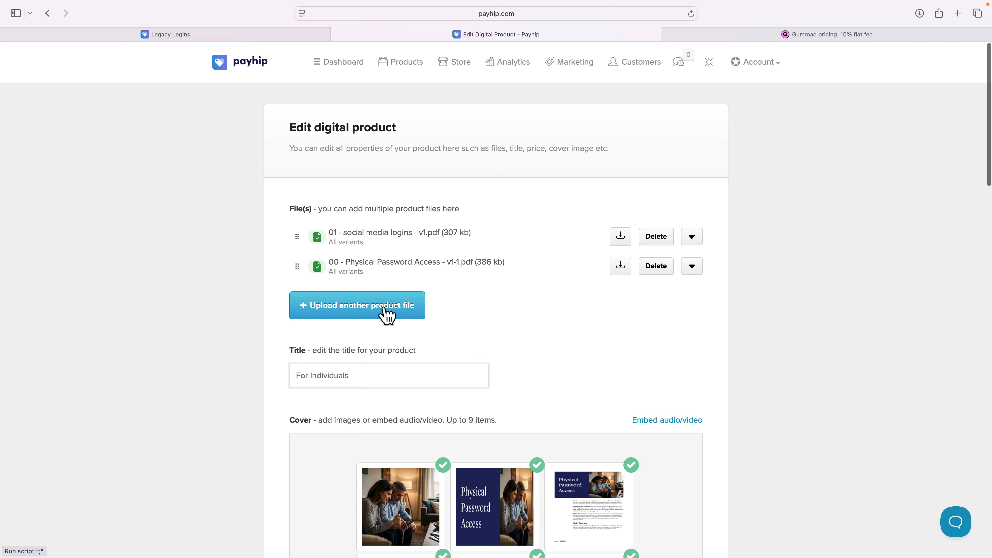
left_click(691, 238)
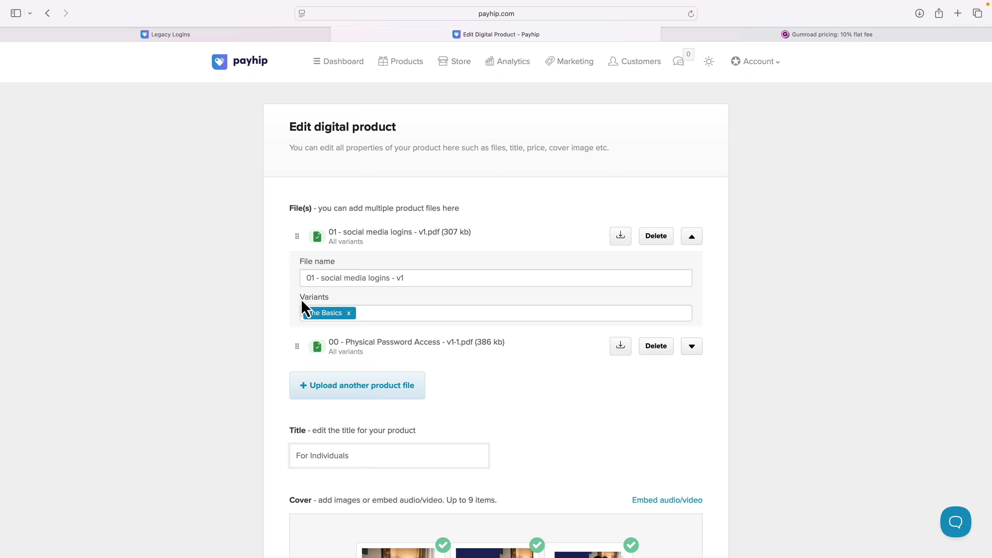
left_click_drag(302, 301, 340, 300)
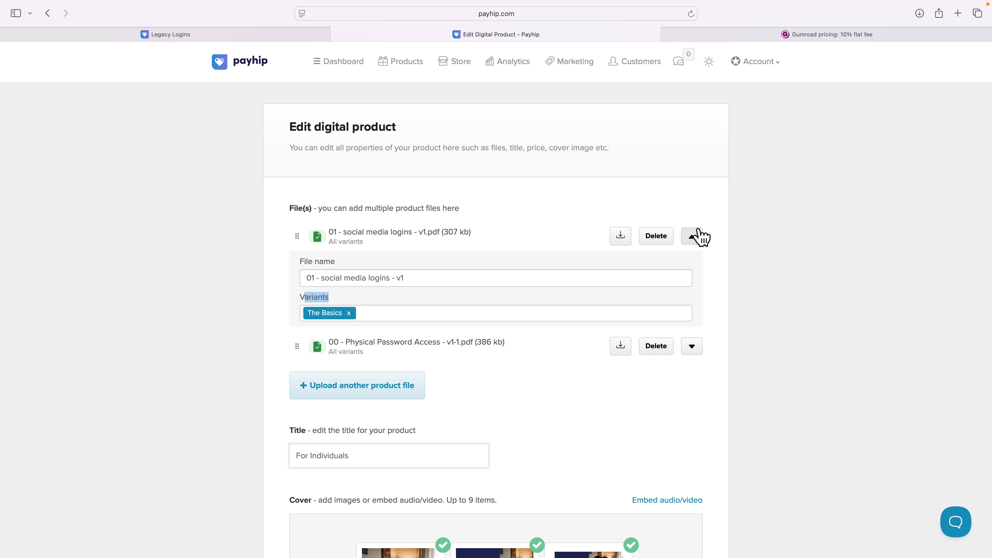
left_click(691, 236)
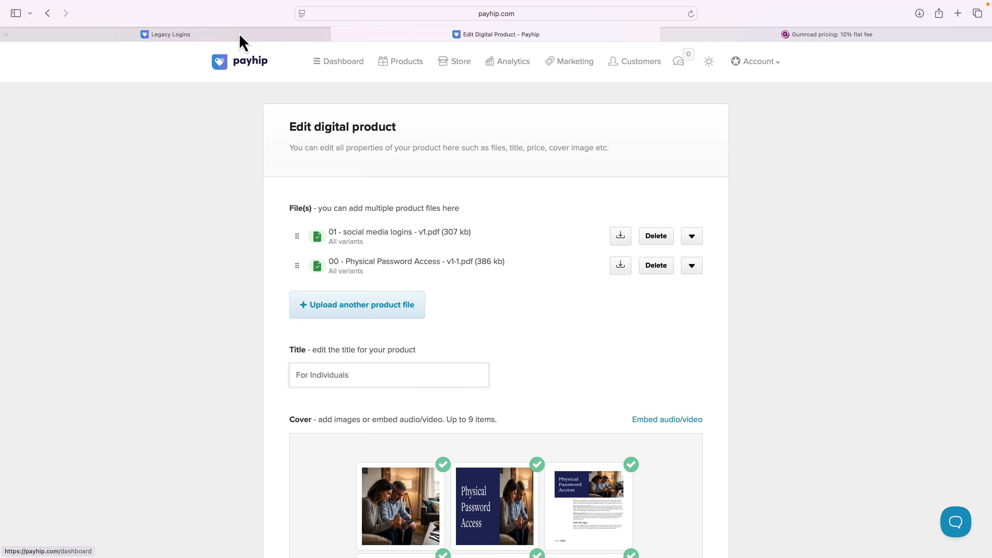
On the storefront tab, scroll to the For Individuals product and highlight its title.
left_click(228, 35)
scroll(333, 194, "down", 3)
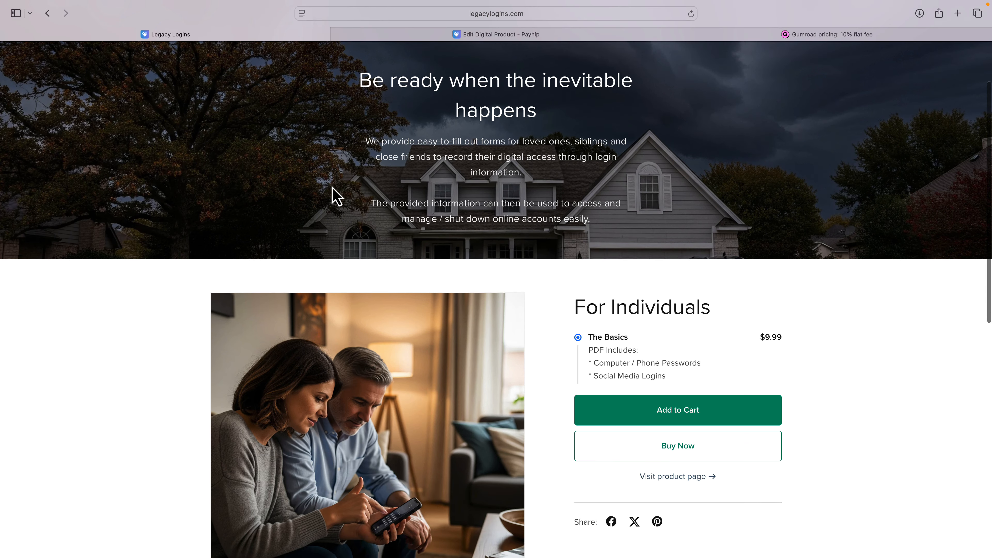
left_click_drag(575, 310, 720, 310)
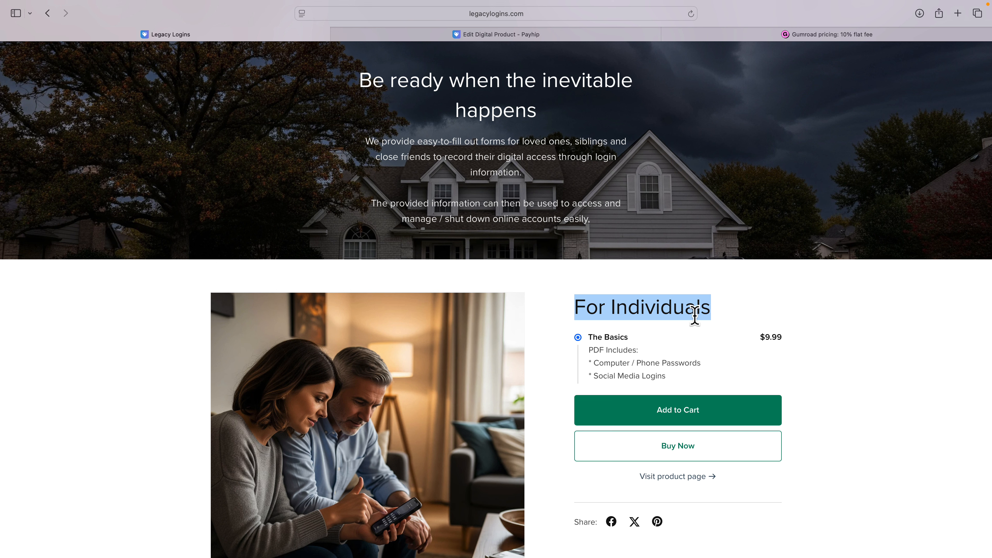
left_click(662, 334)
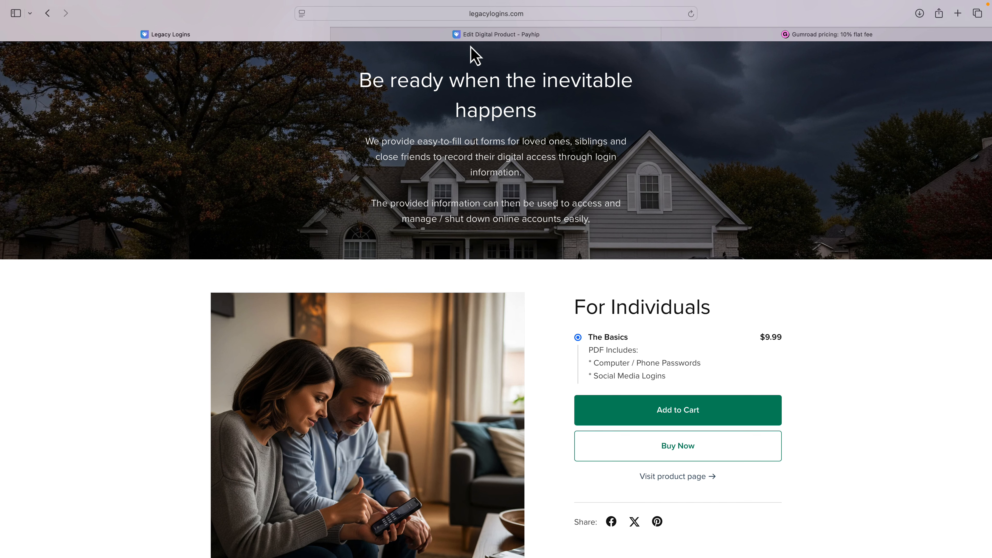
Back in the product editor, scroll to the Cover section and highlight the embed audio/video option.
left_click(470, 36)
scroll(465, 240, "down", 3)
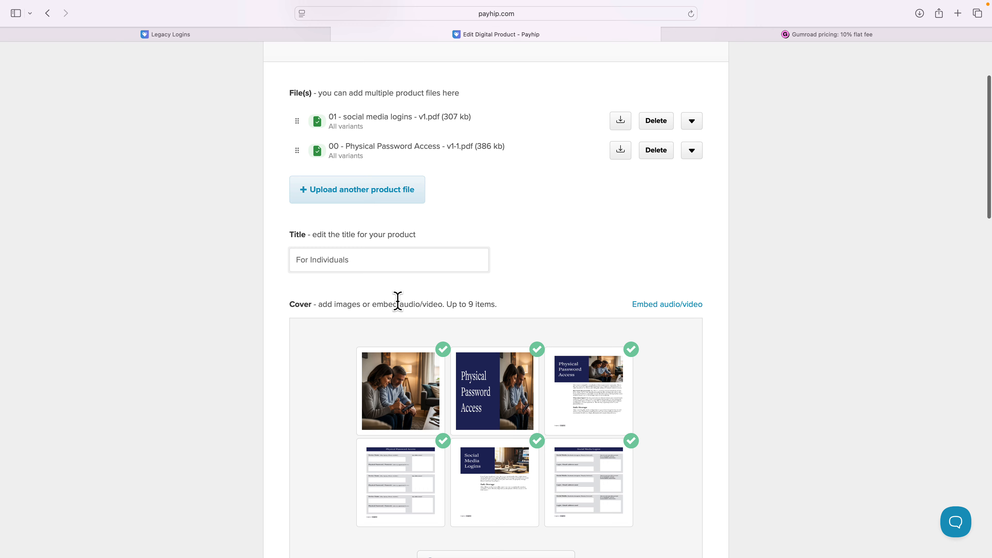
left_click_drag(377, 304, 440, 303)
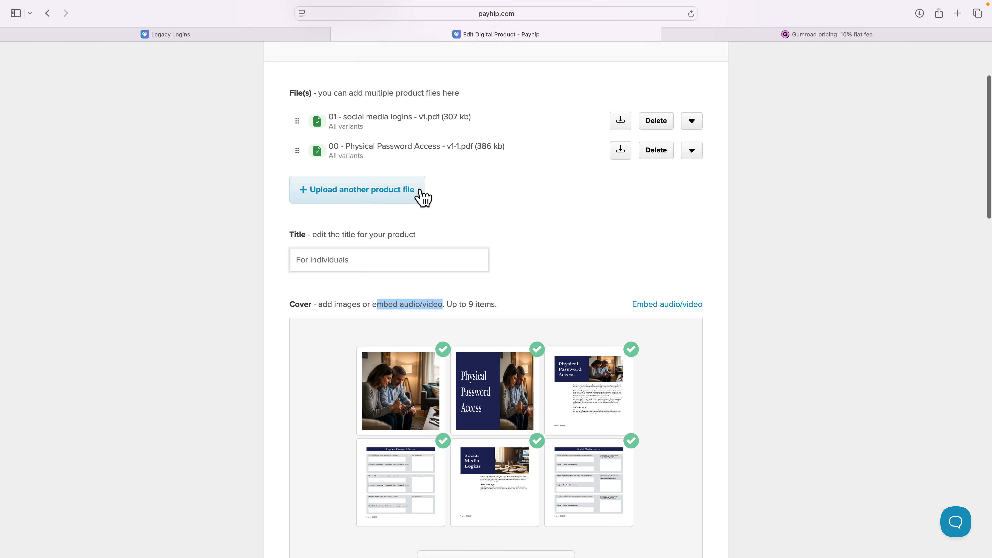
On the storefront, select the product's second gallery thumbnail to show the embedded video.
left_click(267, 34)
scroll(310, 159, "down", 3)
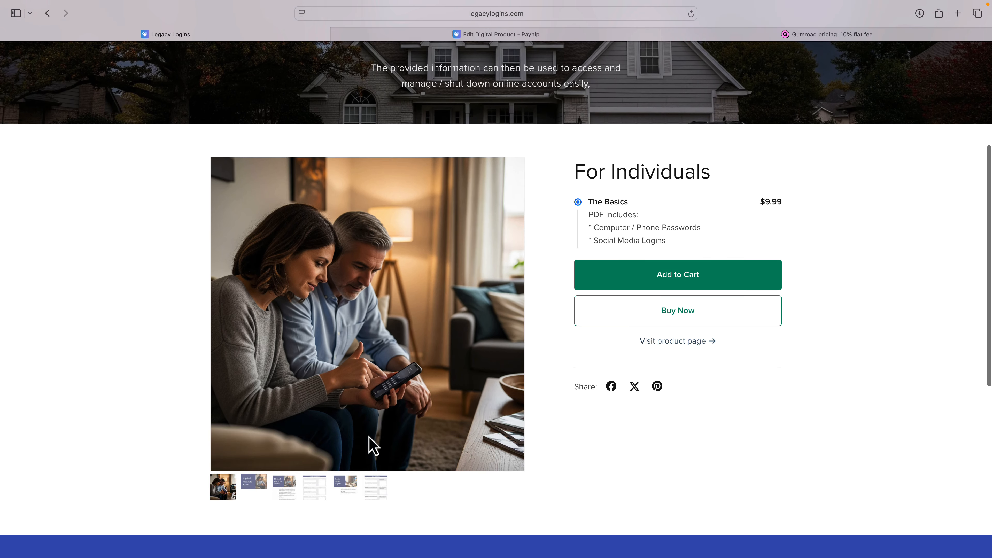
left_click(255, 487)
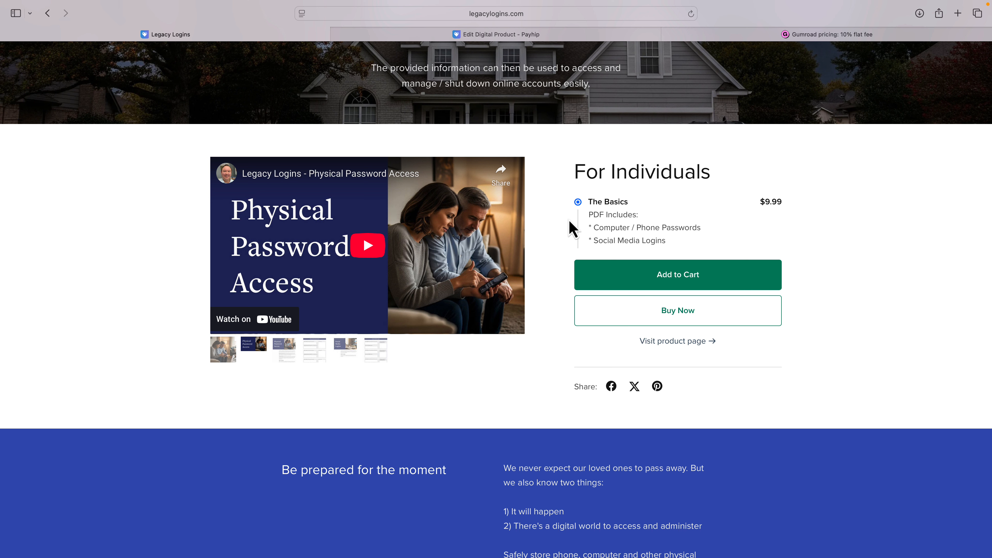
Return to the product editor, scroll to the Description, and highlight the word "editable" in its first sentence.
left_click(533, 36)
scroll(562, 213, "down", 3)
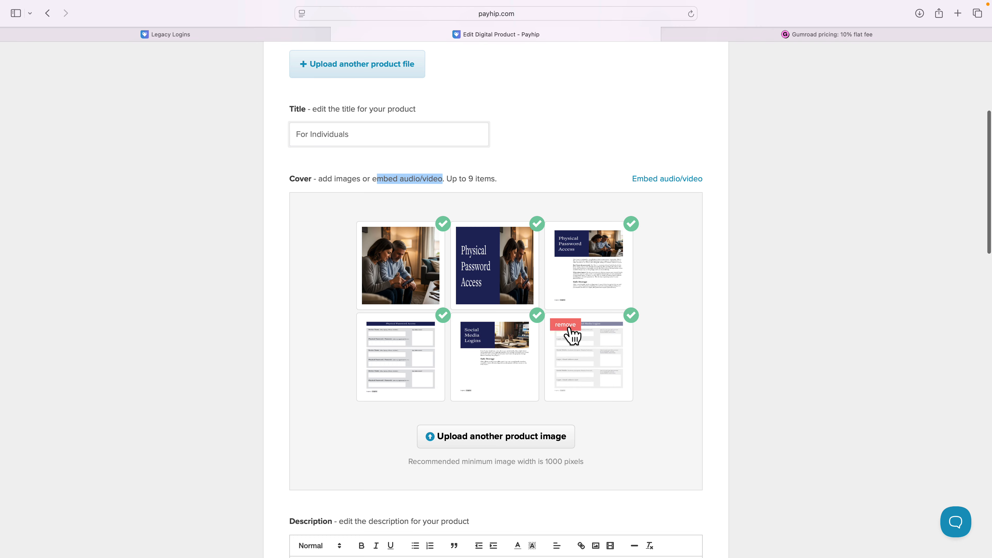
scroll(571, 335, "down", 8)
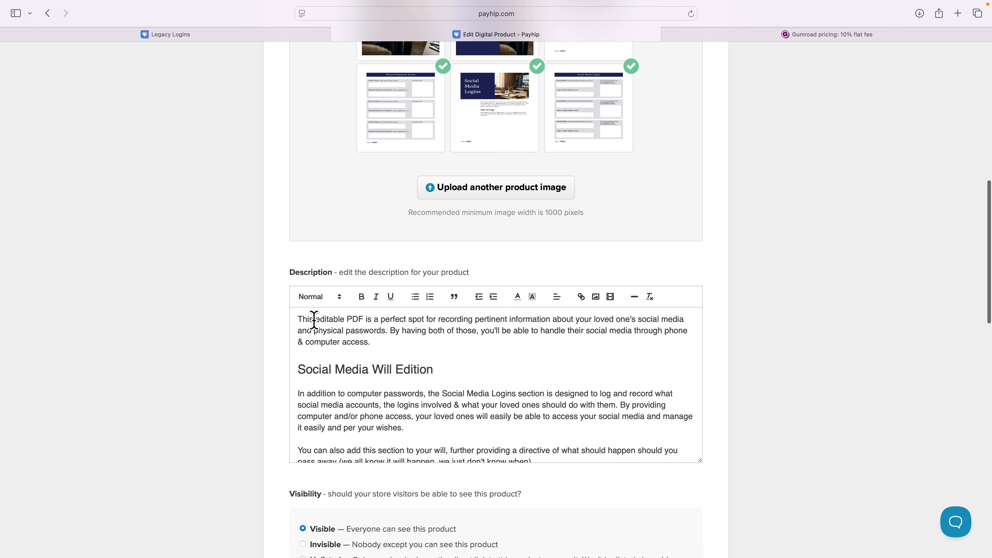
left_click_drag(314, 319, 350, 318)
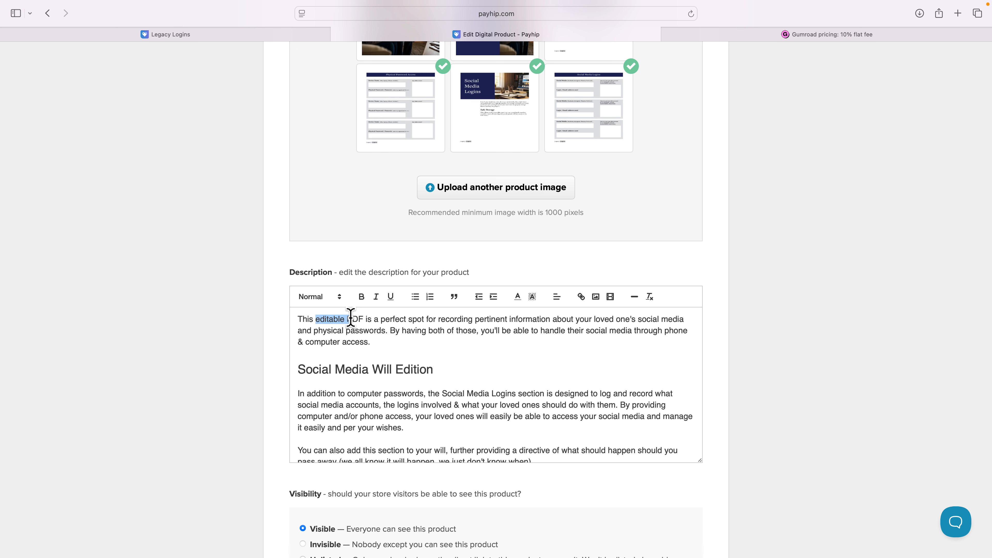
left_click(370, 342)
Scroll through the description text and highlight the Safe Storage heading.
scroll(427, 343, "down", 2)
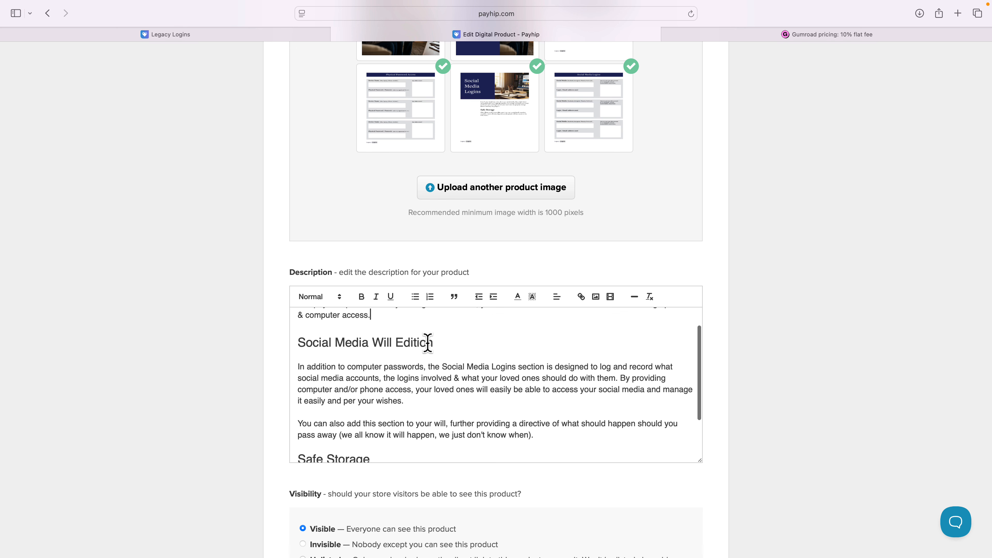
scroll(428, 343, "down", 5)
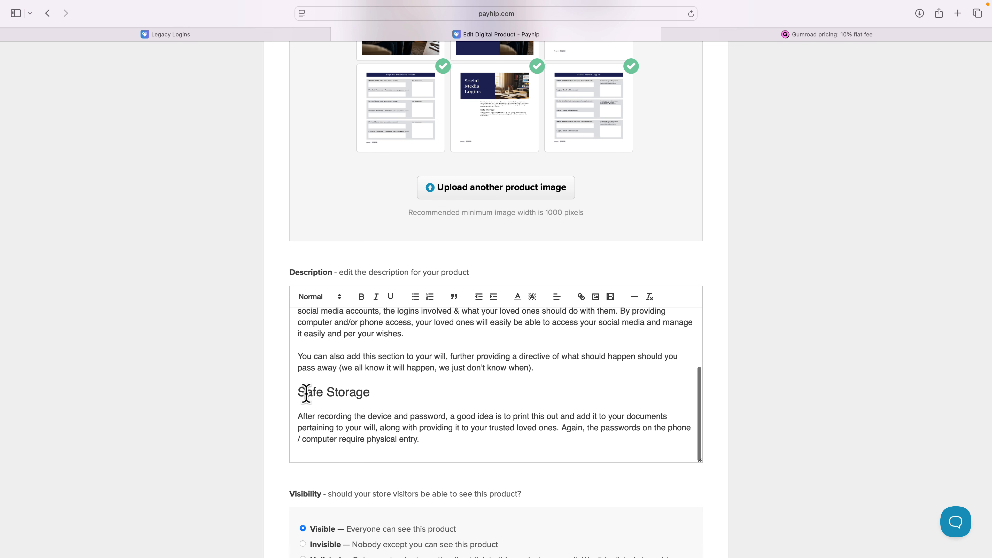
left_click_drag(306, 393, 373, 390)
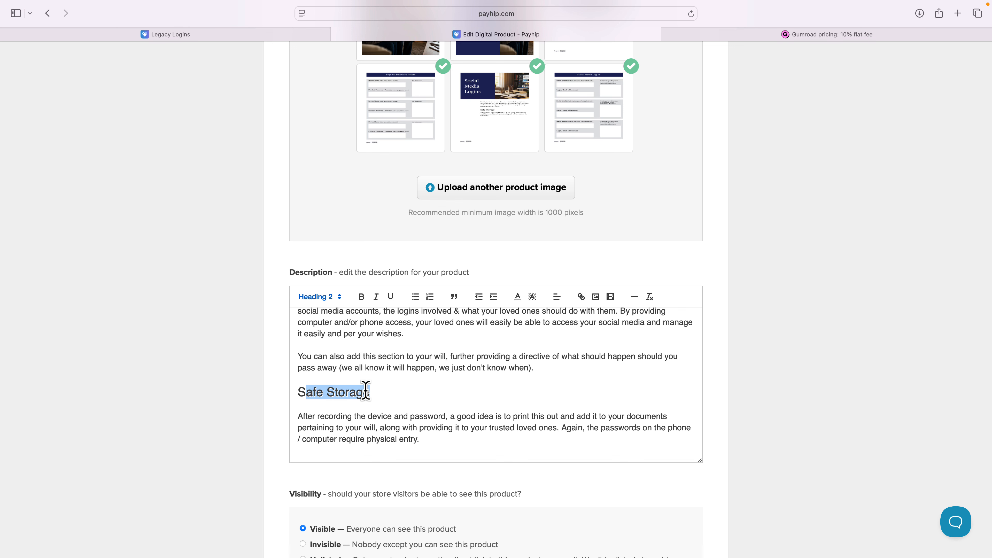
left_click(282, 406)
Scroll to Advanced options and open the product page URL for editing.
scroll(282, 406, "down", 3)
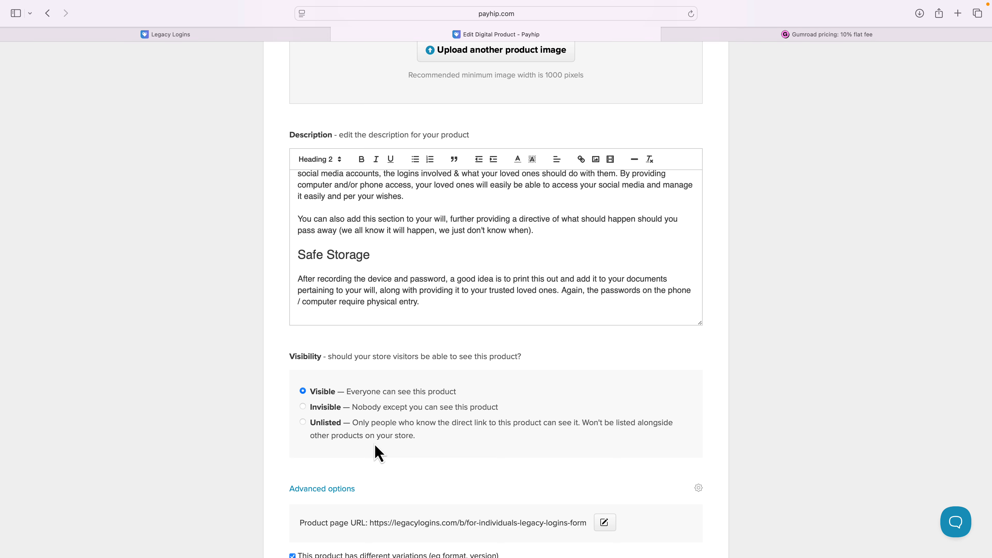
scroll(375, 444, "down", 4)
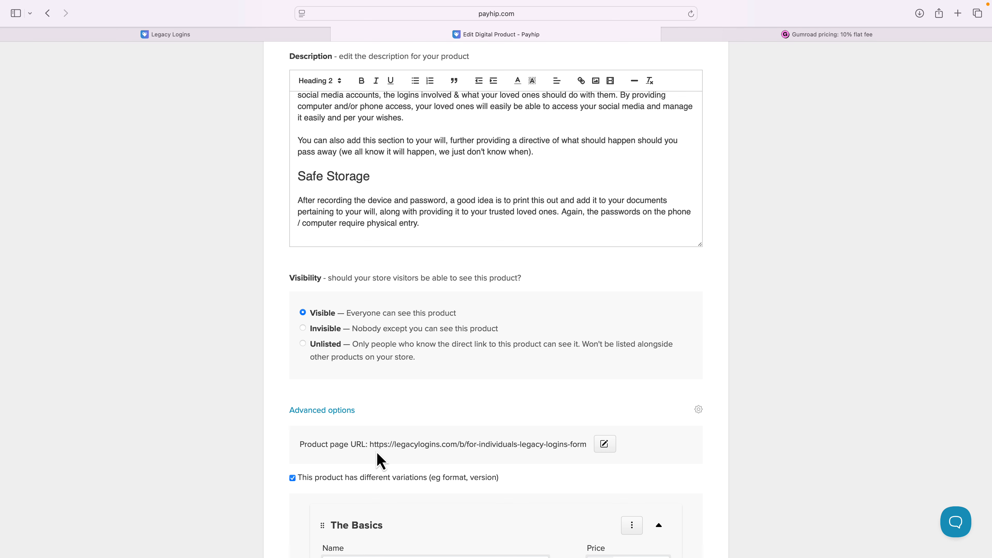
left_click(604, 445)
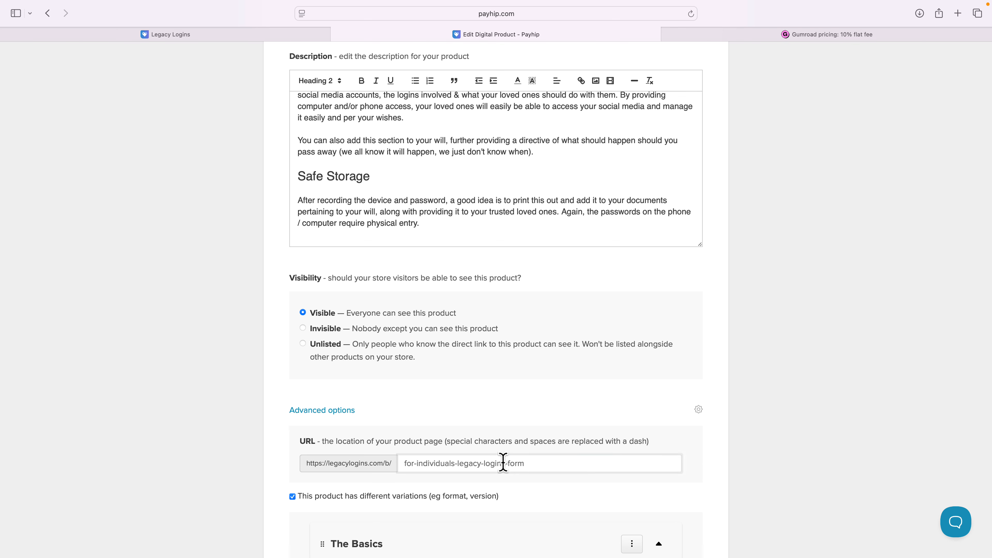
left_click(406, 464)
Scroll down and highlight the option stating the product has different variations.
scroll(536, 505, "down", 5)
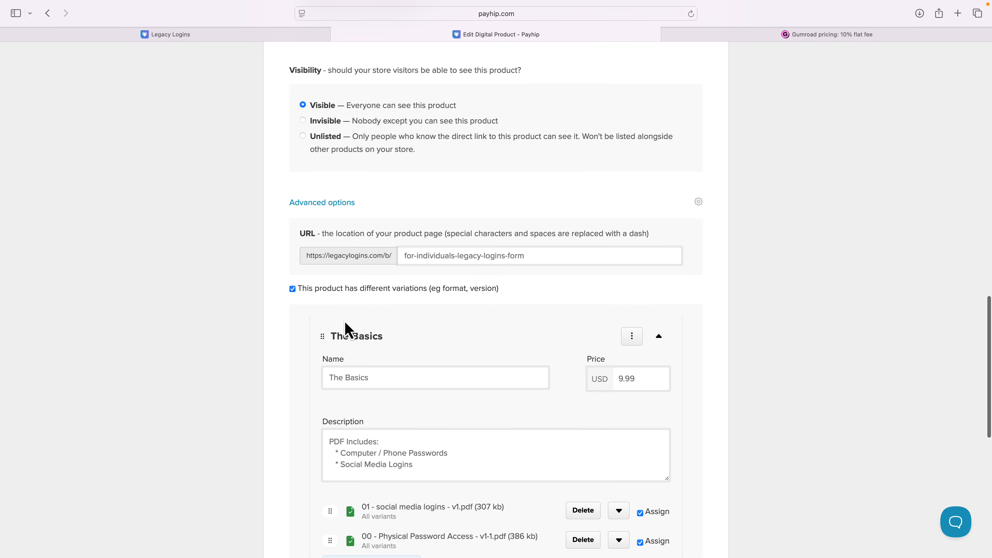
left_click_drag(372, 289, 456, 293)
left_click(392, 291)
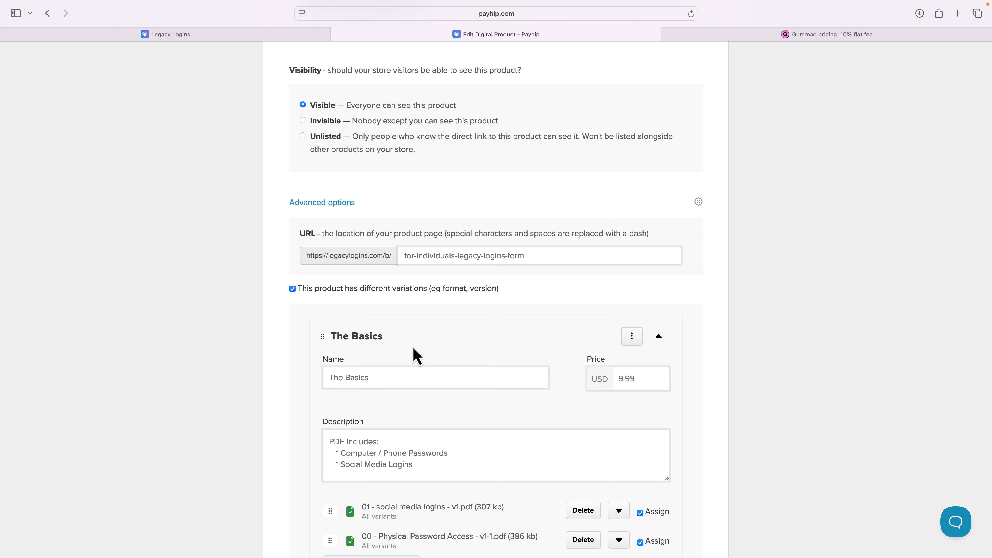
Scroll past The Basics variant to the extra product options and view the ebook option's help tip.
scroll(416, 355, "down", 3)
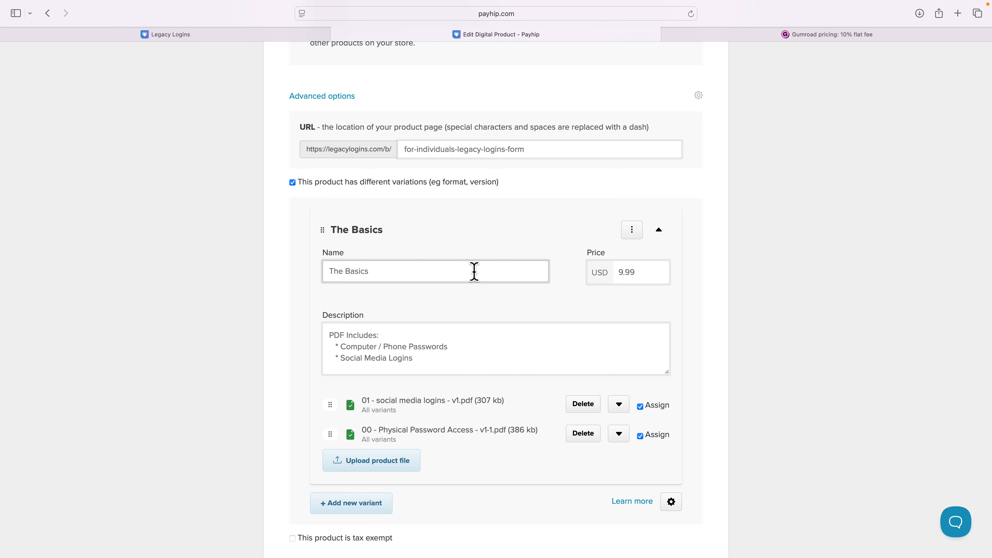
scroll(474, 274, "down", 5)
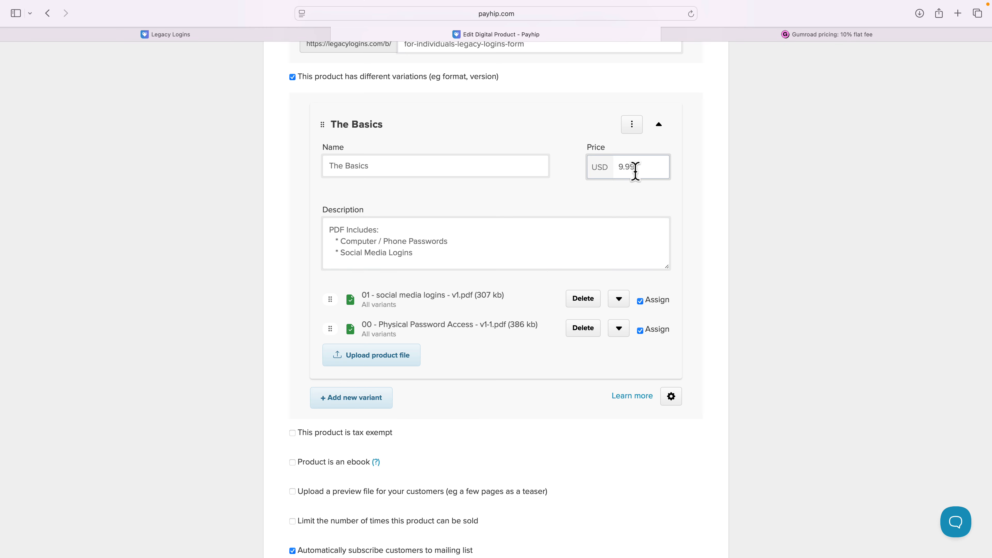
scroll(614, 202, "down", 5)
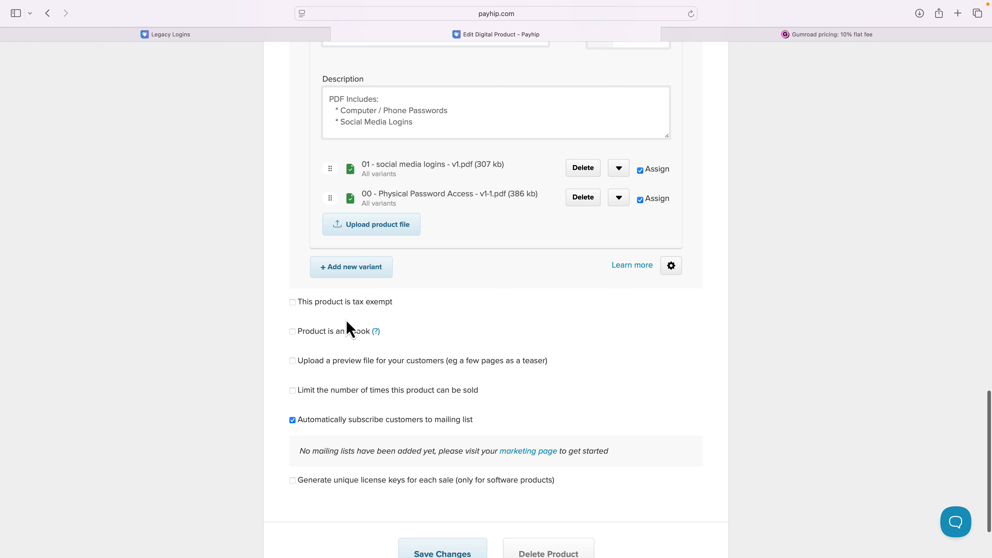
mouse_move(376, 332)
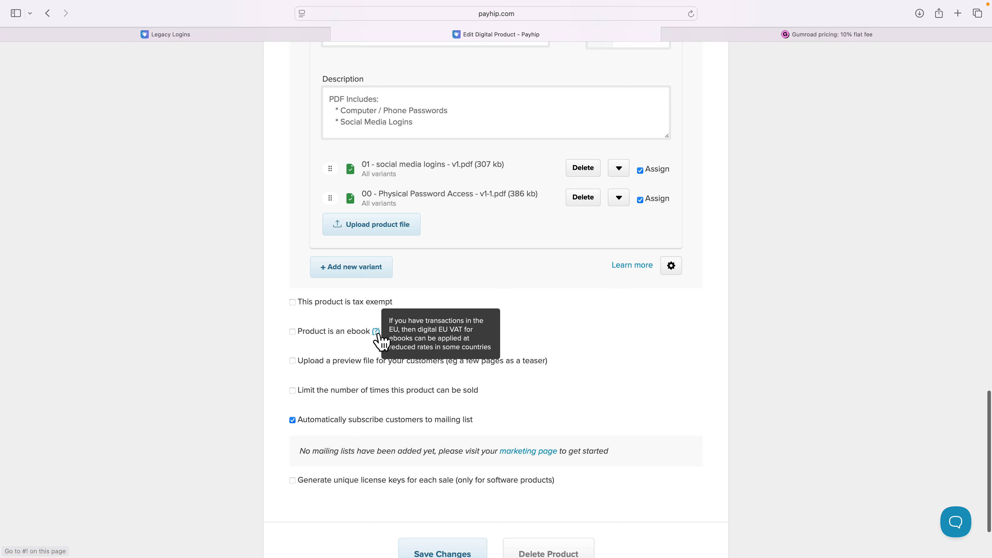
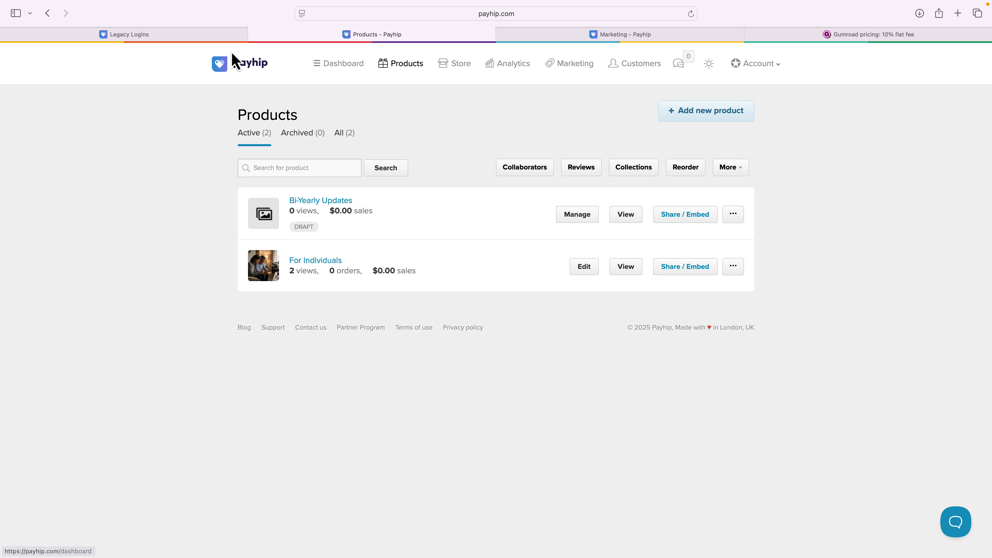
Switch to the live store and highlight the hero headline and the Be prepared for the moment description text.
left_click(217, 36)
scroll(289, 176, "up", 6)
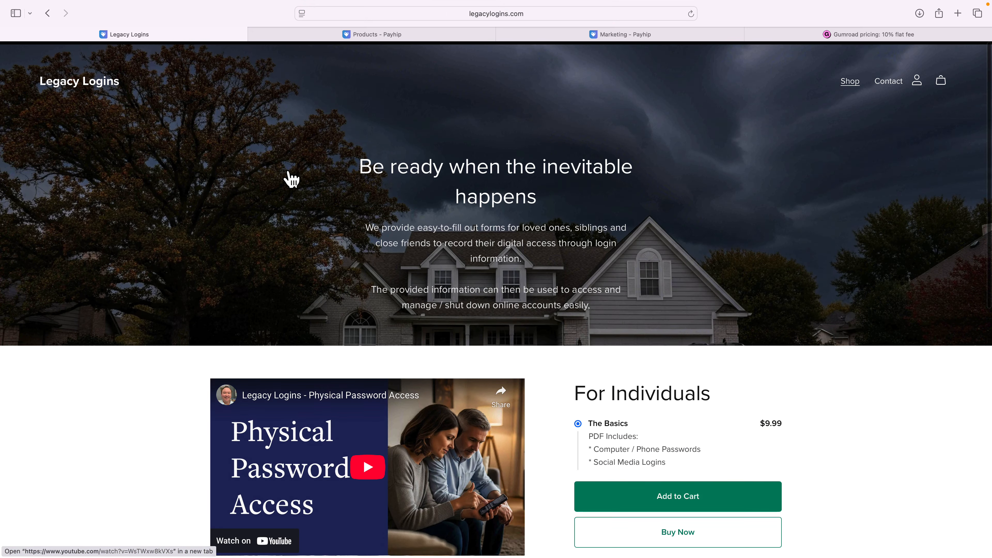
left_click_drag(348, 157, 535, 198)
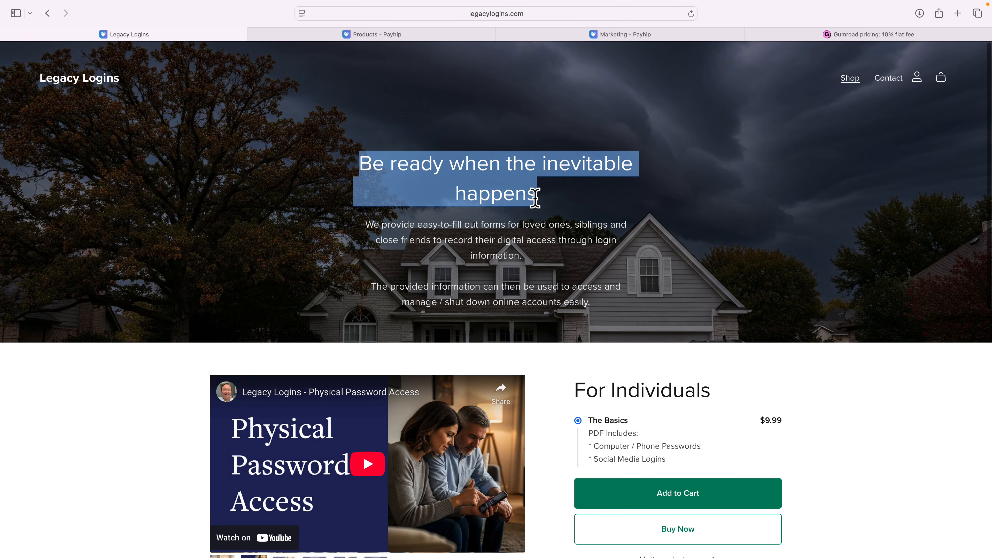
scroll(535, 198, "down", 10)
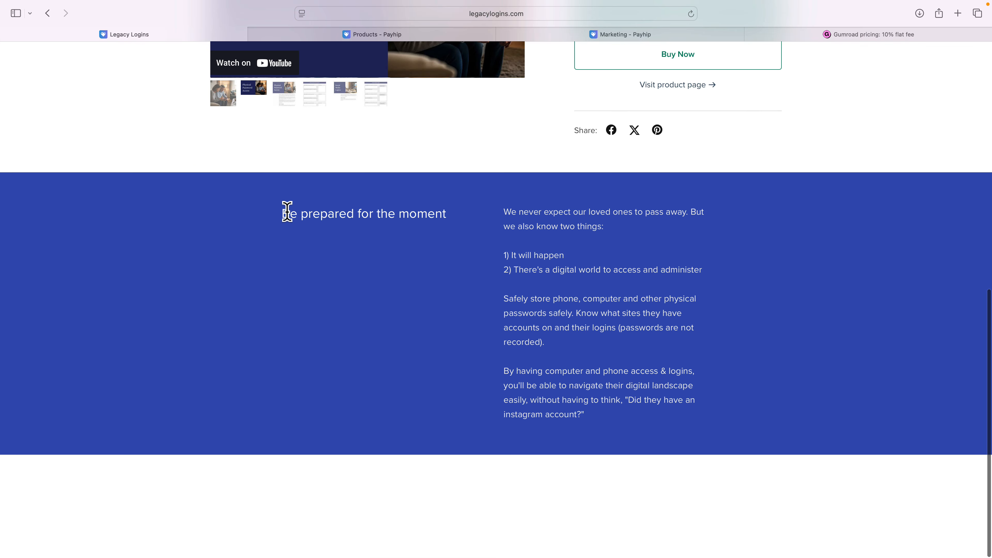
left_click_drag(279, 211, 604, 401)
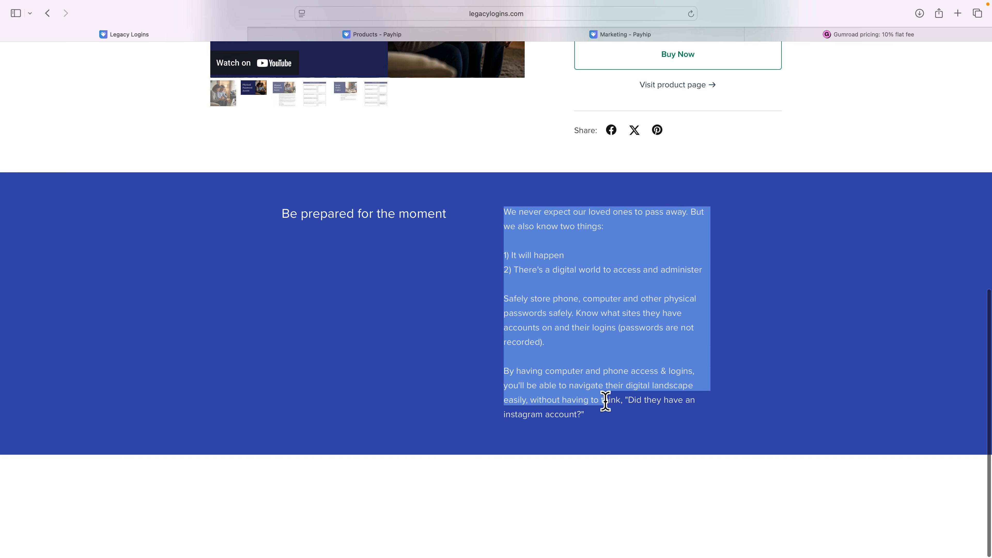
scroll(606, 401, "up", 10)
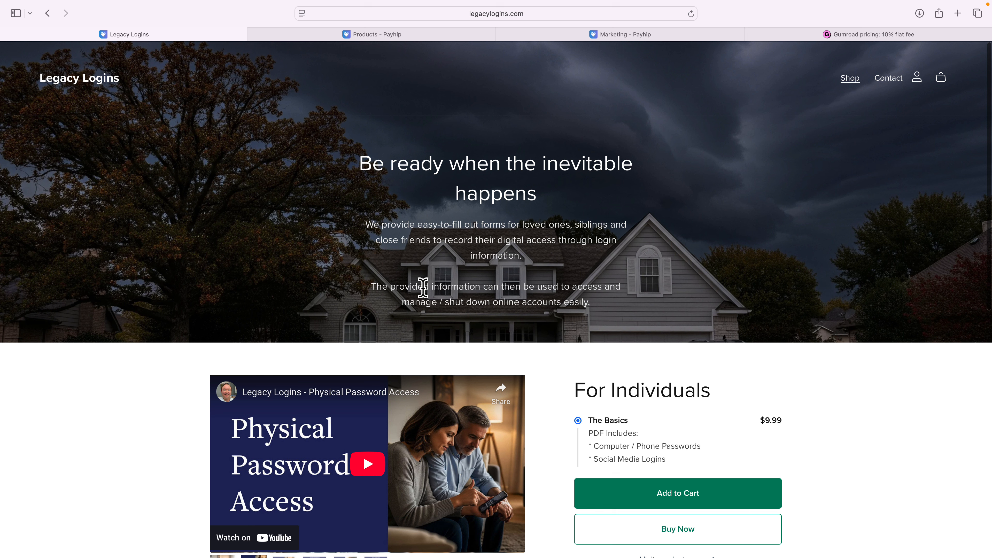
Return to Payhip and launch the store builder from the Store section.
left_click(541, 16)
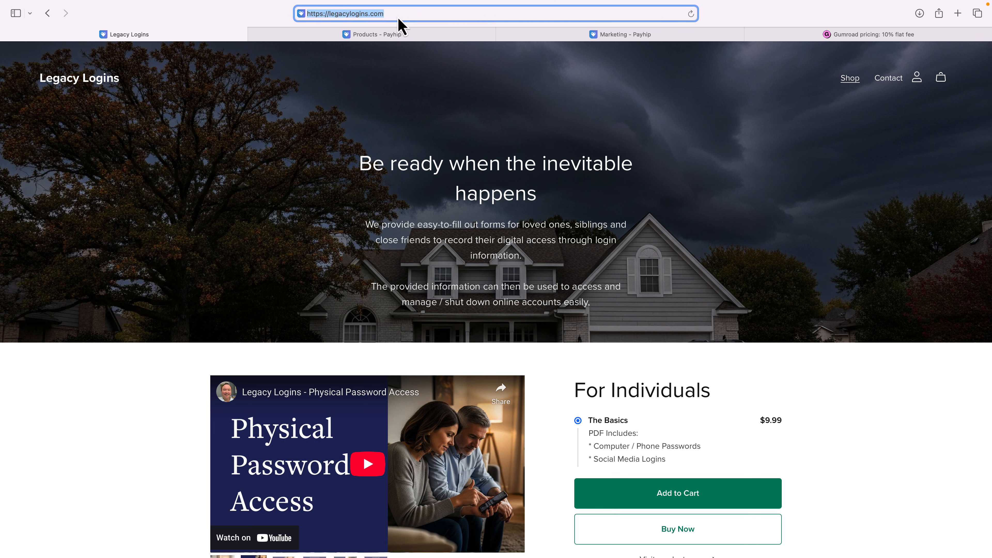
left_click(397, 35)
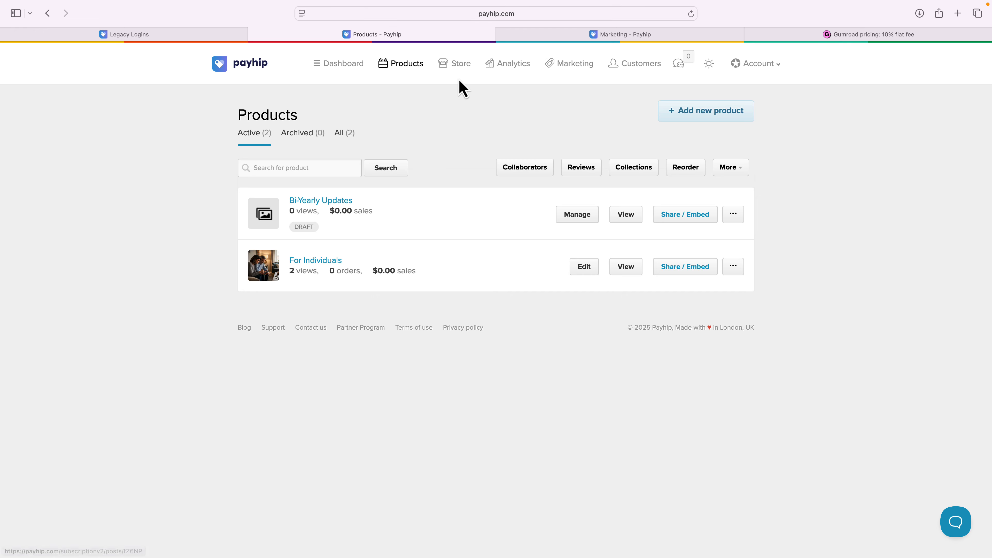
left_click(454, 65)
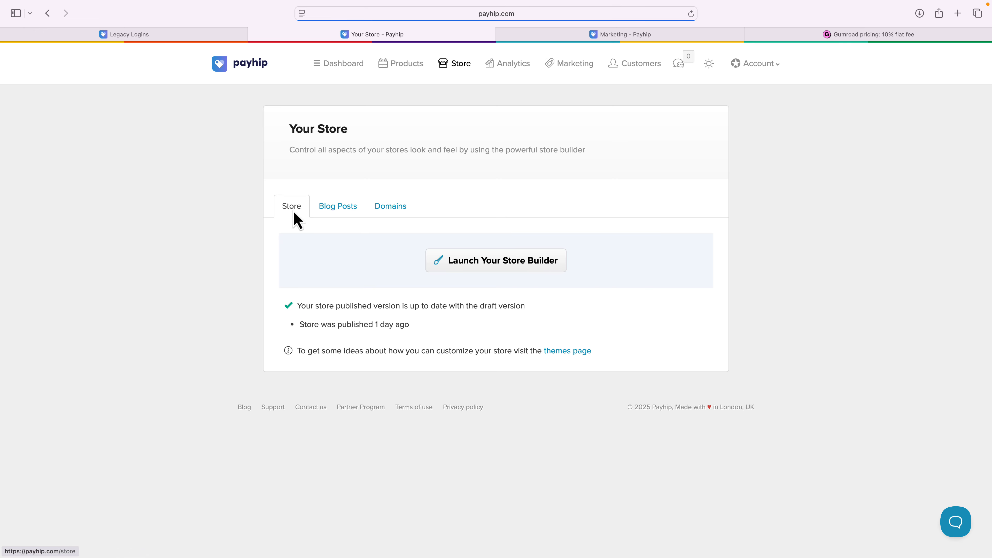
left_click(493, 264)
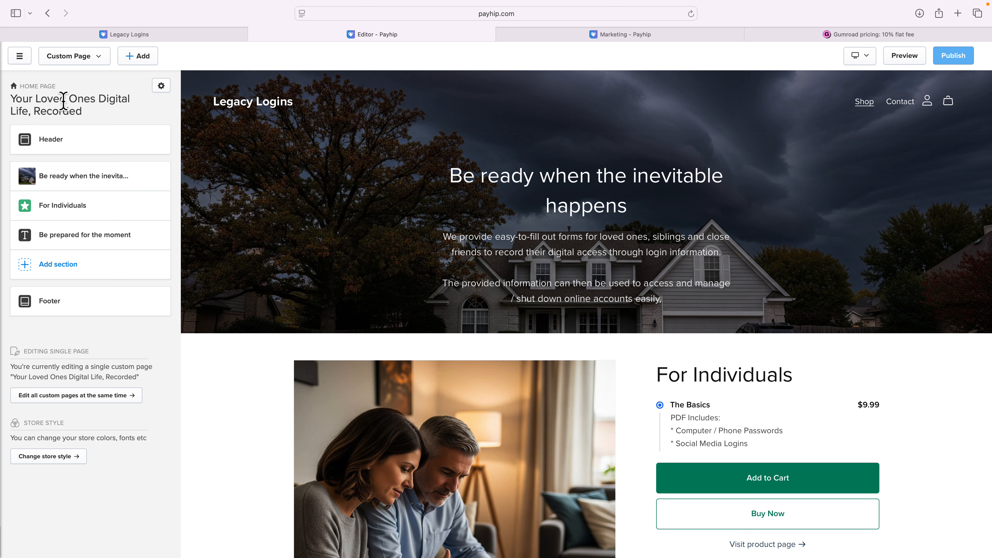
Rename the home page title to Your Loved One's Digital Life, Recorded in Page Settings and save.
left_click_drag(11, 98, 91, 105)
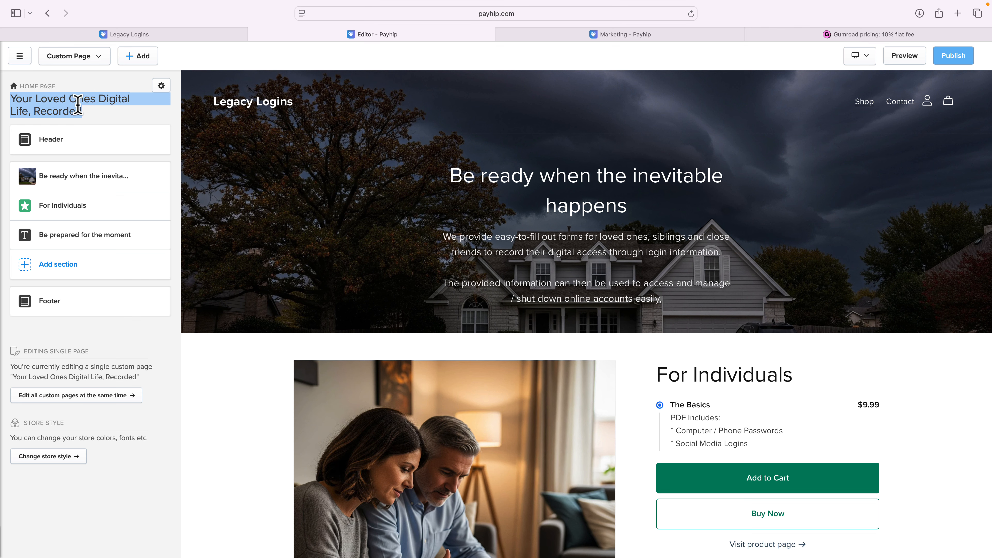
left_click(161, 86)
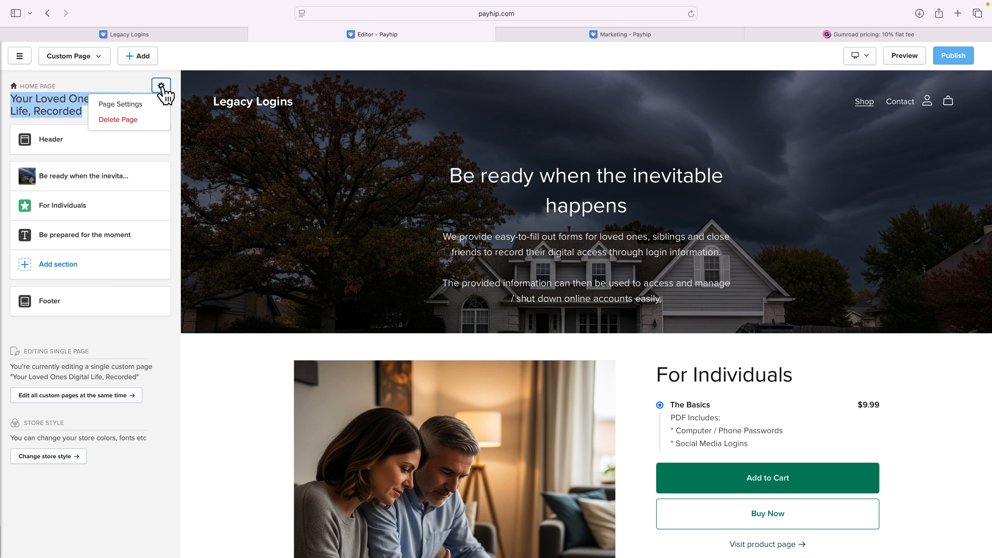
left_click(133, 104)
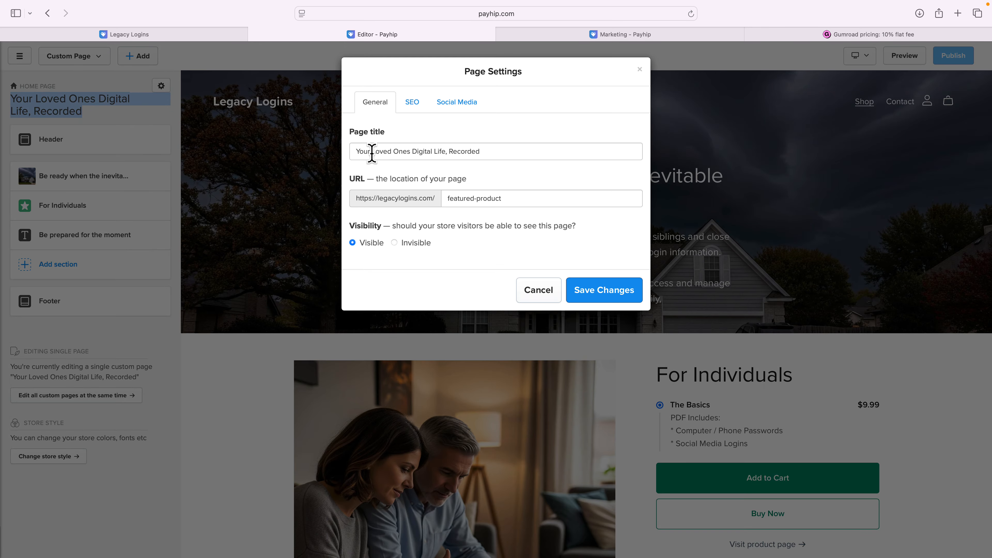
left_click(407, 150)
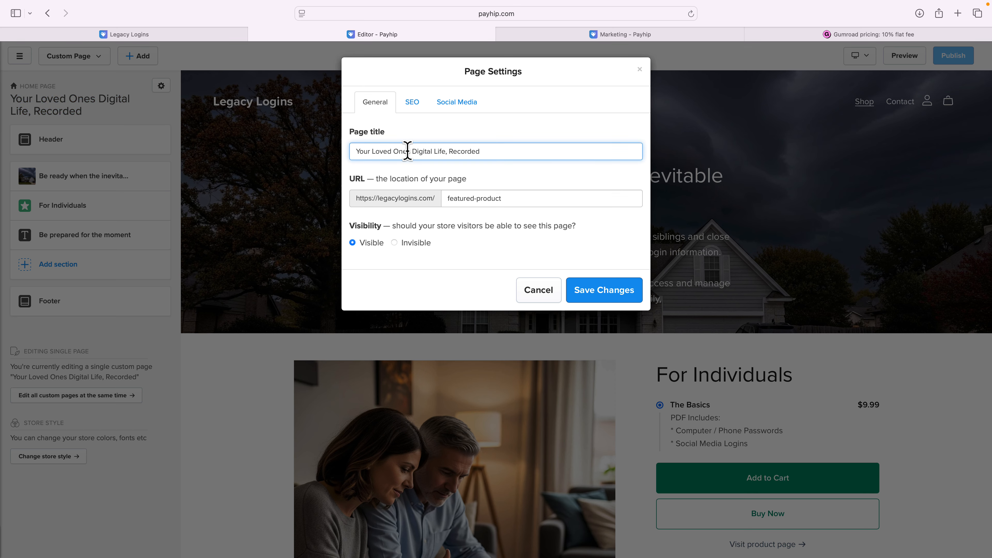
type("'")
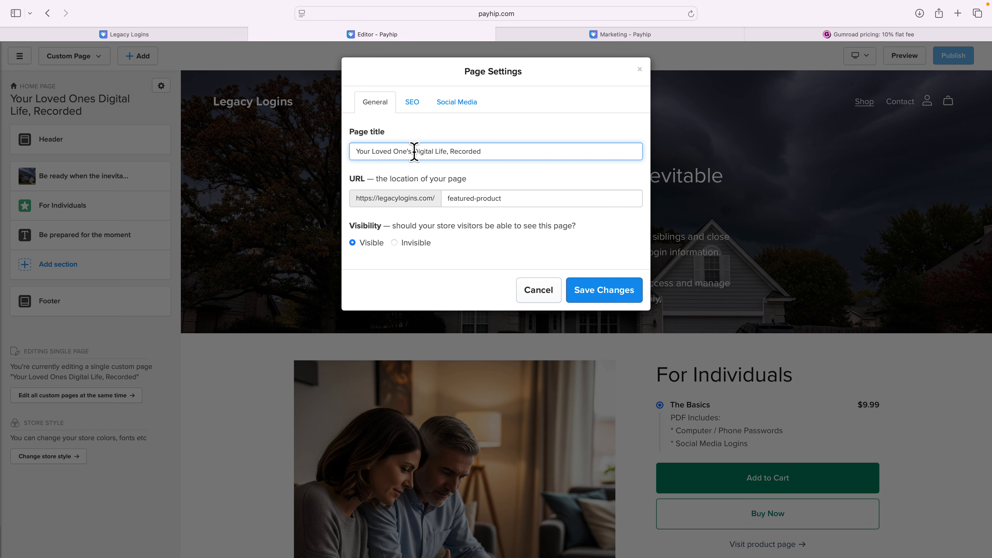
left_click(620, 295)
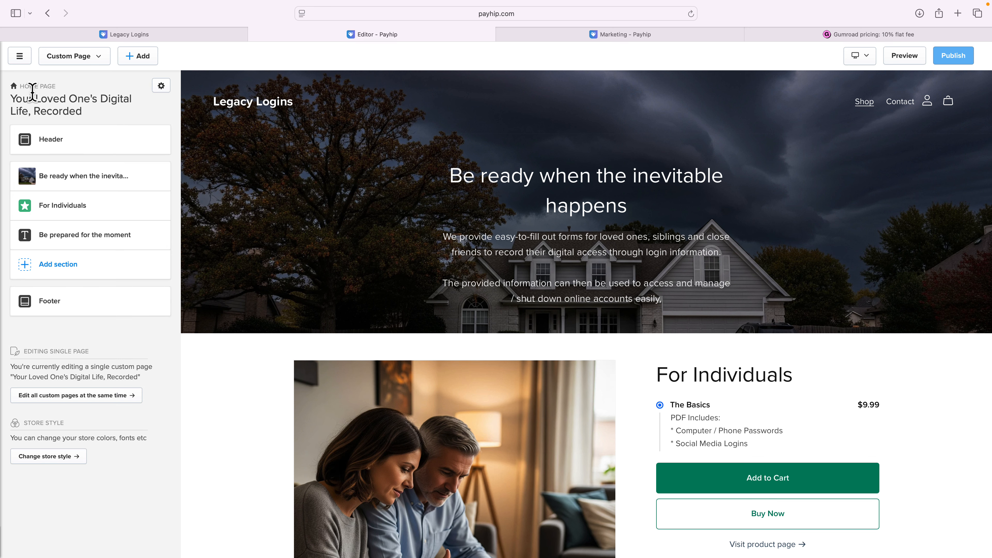
Try to open the All Products collection page in the store builder.
left_click(57, 60)
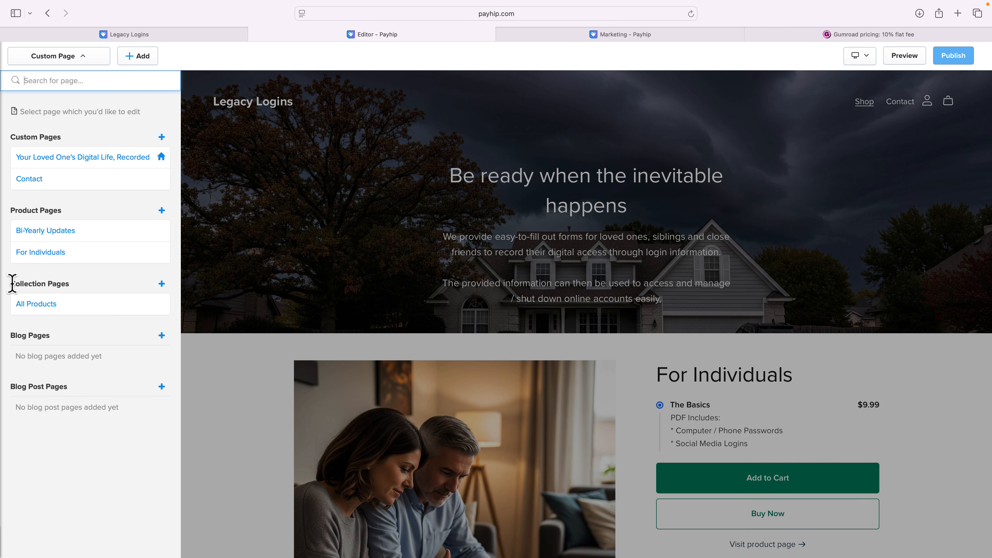
left_click_drag(9, 283, 74, 284)
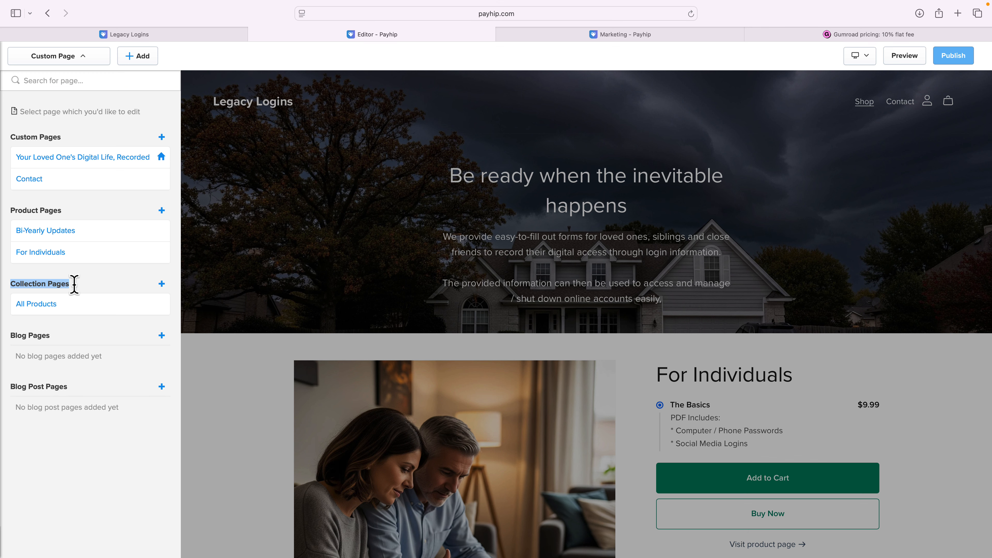
left_click(53, 309)
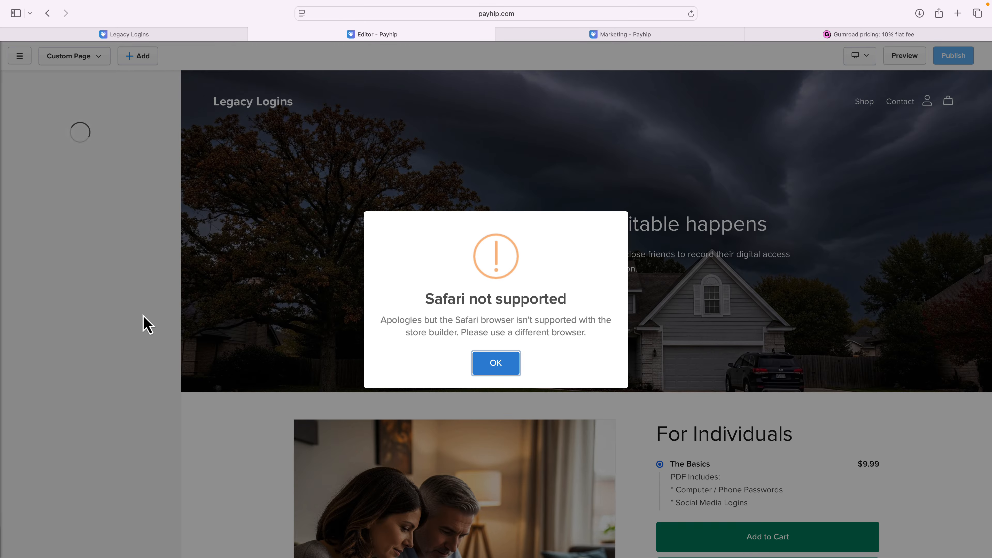
left_click(481, 369)
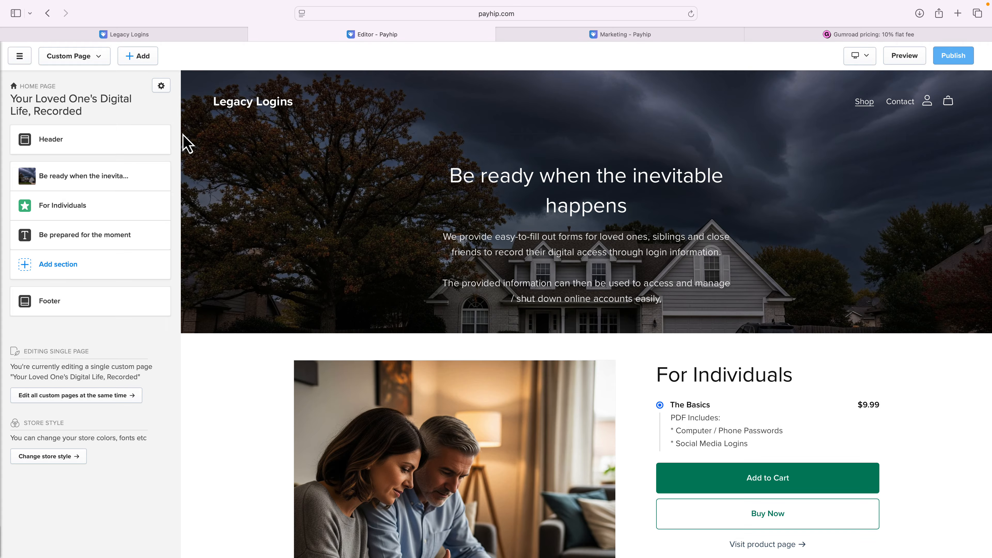
left_click(77, 59)
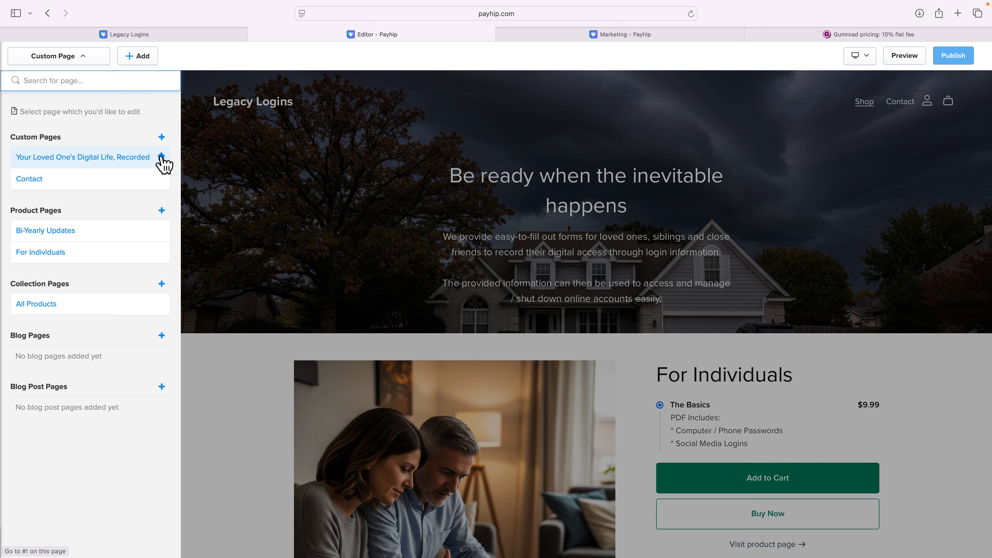
left_click(142, 180)
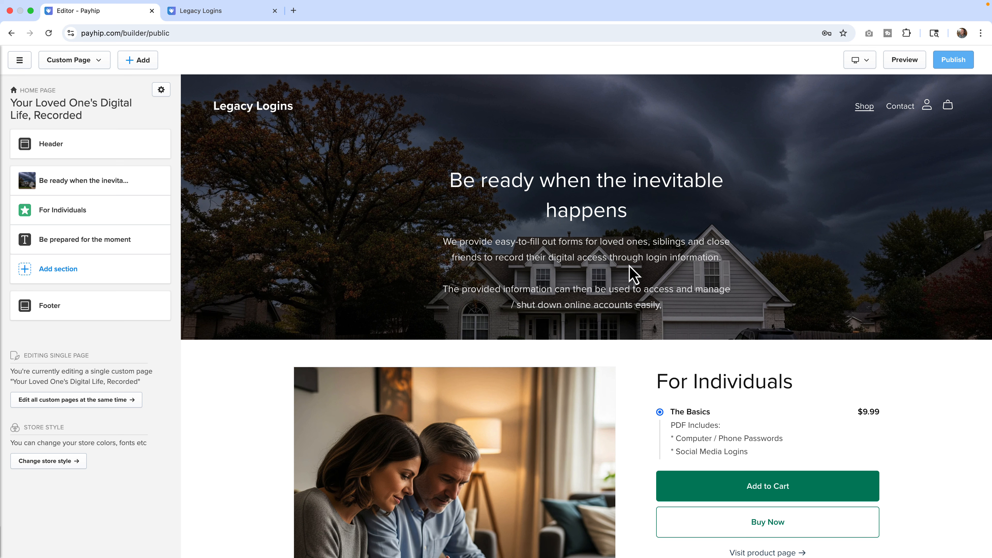
Open the All Products collection page in the builder and scroll through its sections.
left_click(75, 68)
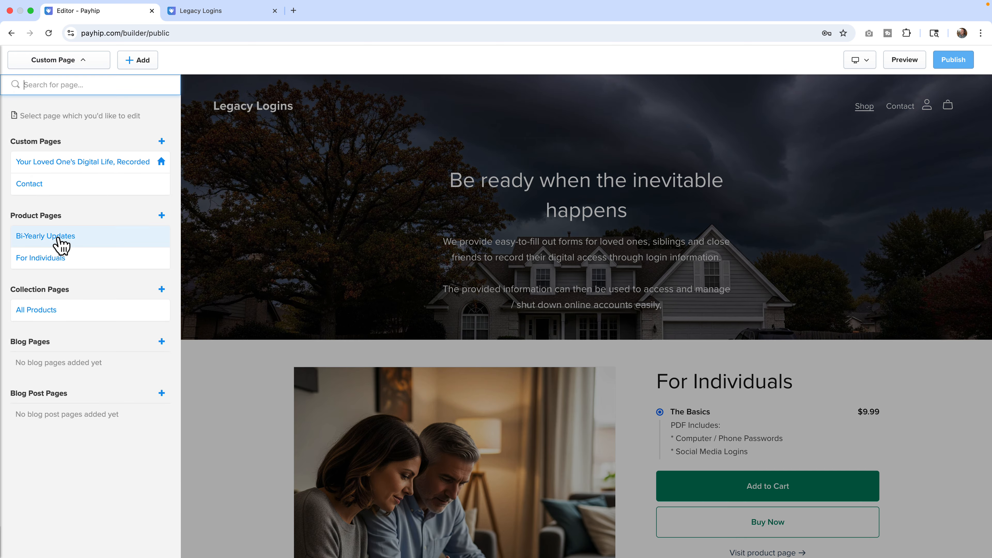
left_click(39, 312)
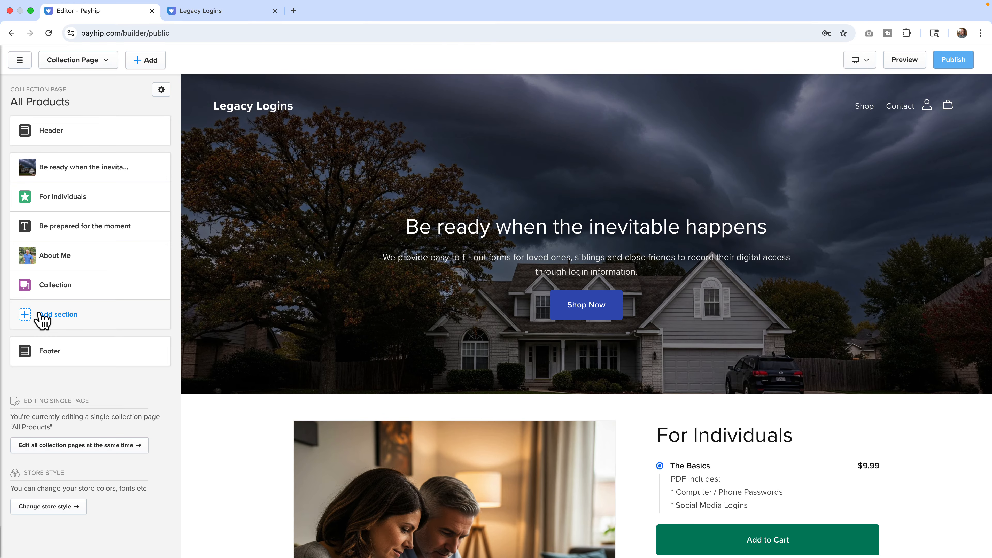
scroll(456, 281, "down", 5)
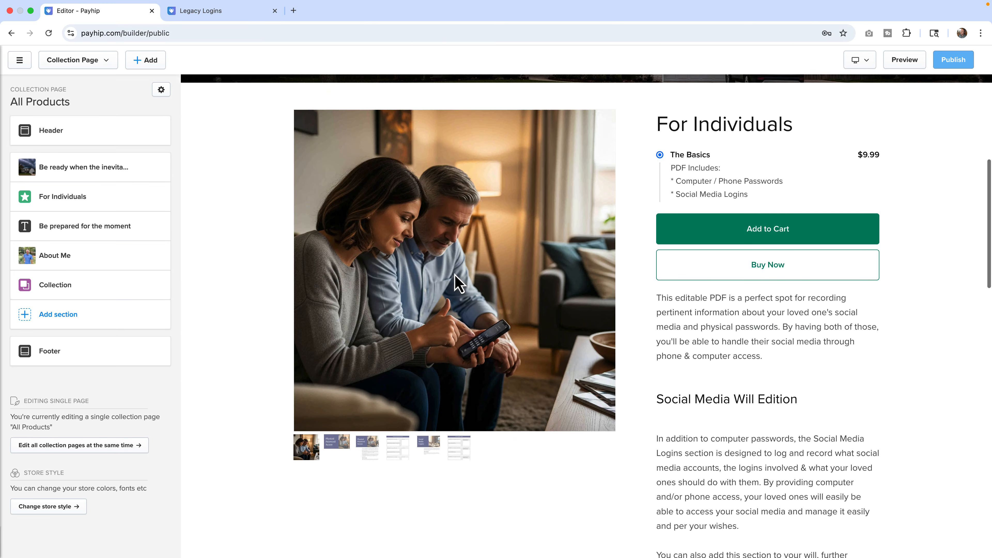
scroll(458, 282, "down", 5)
scroll(430, 278, "up", 3)
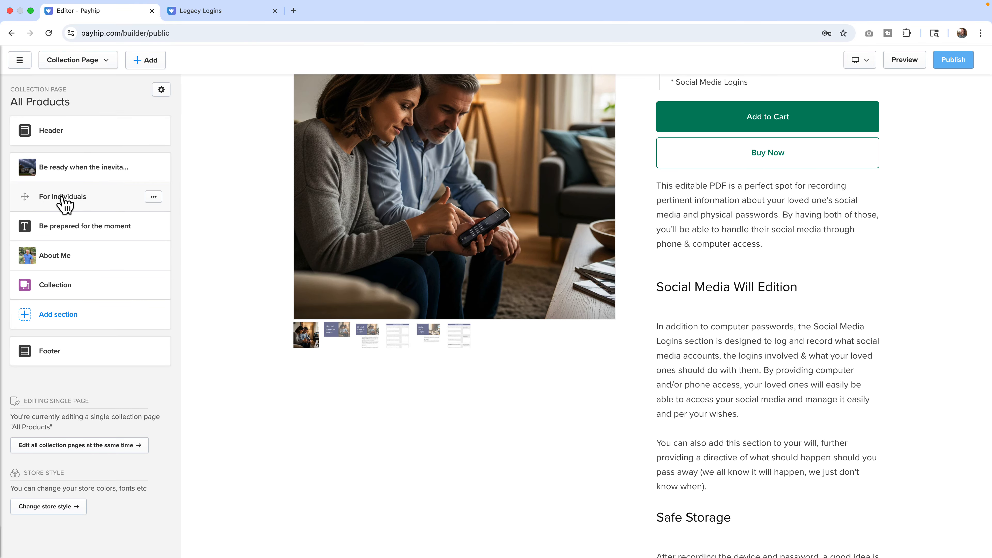
scroll(365, 305, "down", 10)
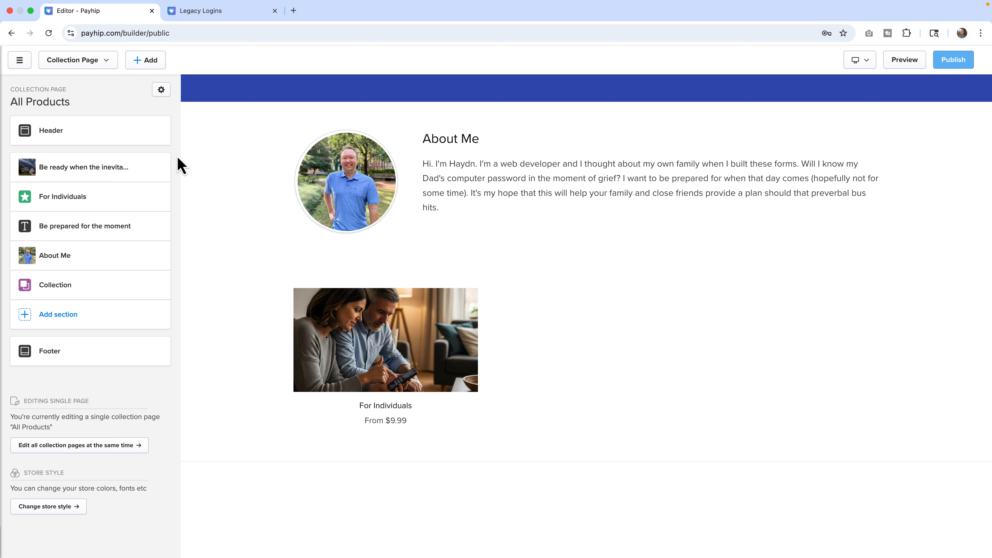
Switch back to the Your Loved One's Digital Life, Recorded home page in the builder.
left_click(161, 90)
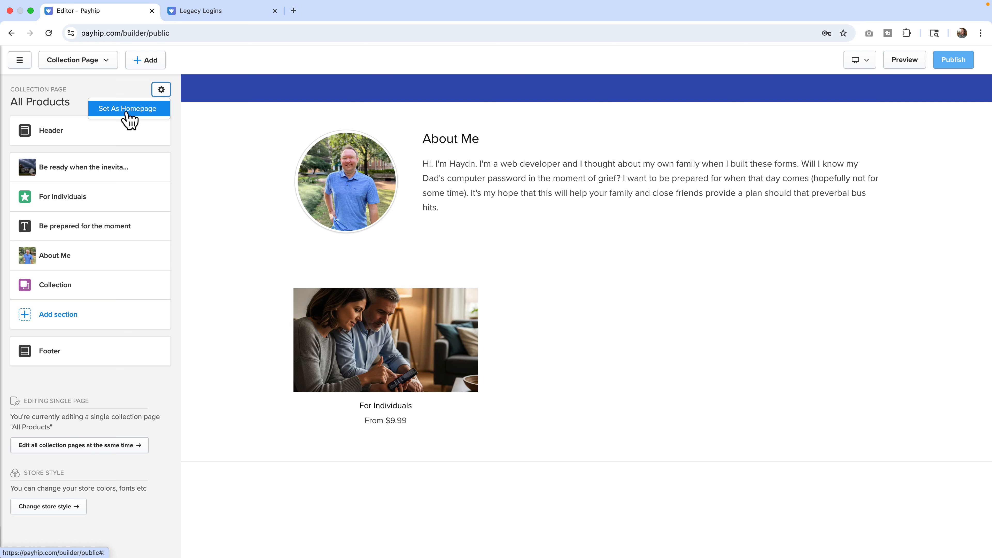
left_click(82, 65)
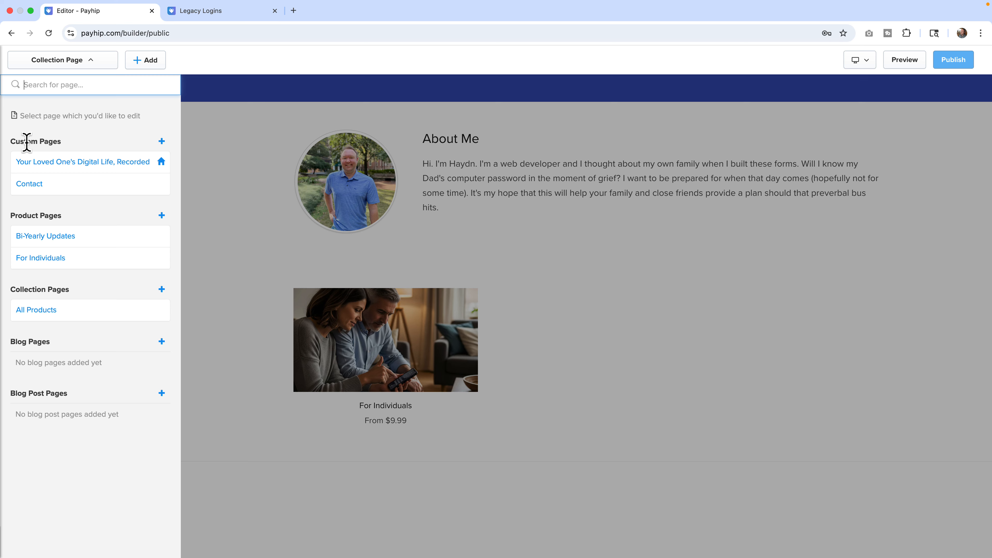
left_click_drag(18, 142, 62, 149)
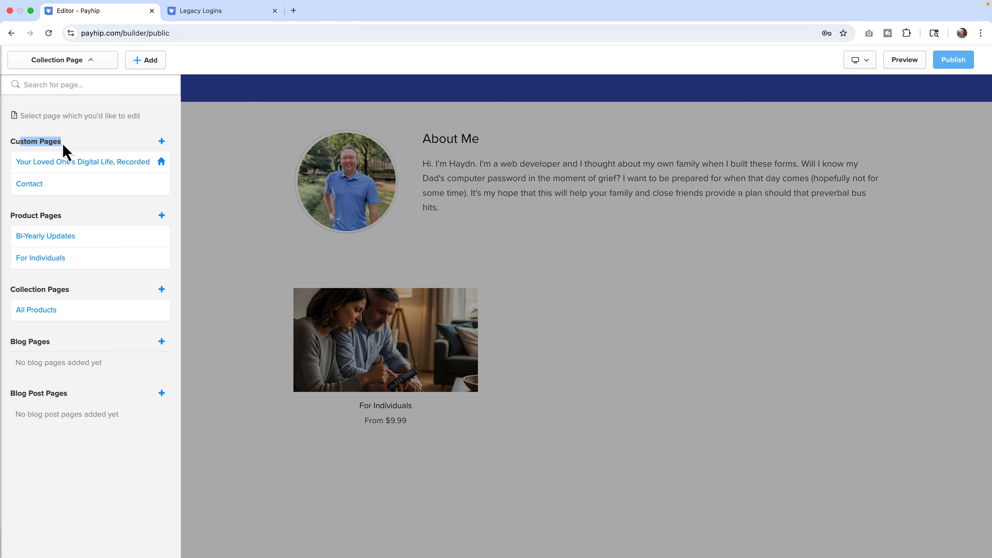
left_click(57, 161)
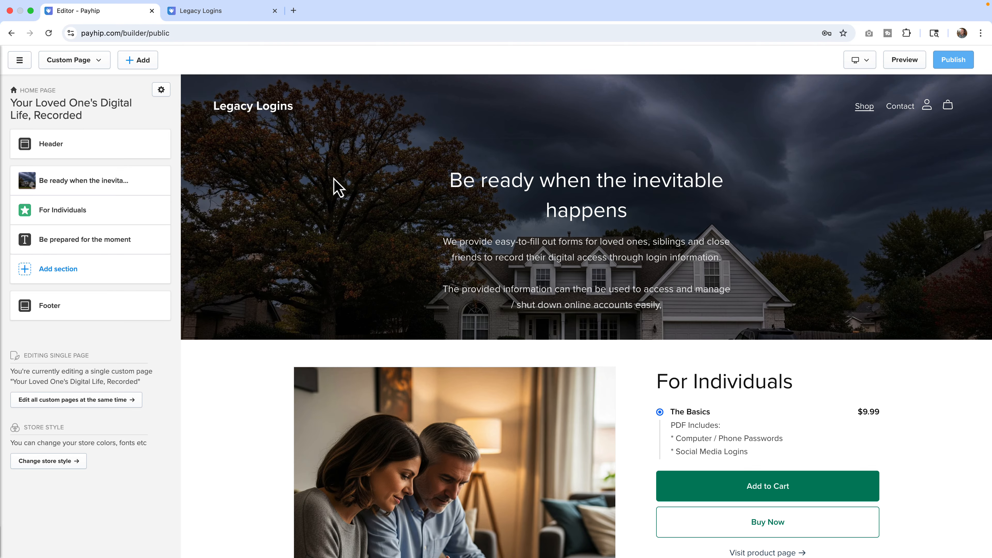
Open the home page's settings and review its General, SEO and Social Media options before saving.
left_click(161, 91)
left_click(135, 111)
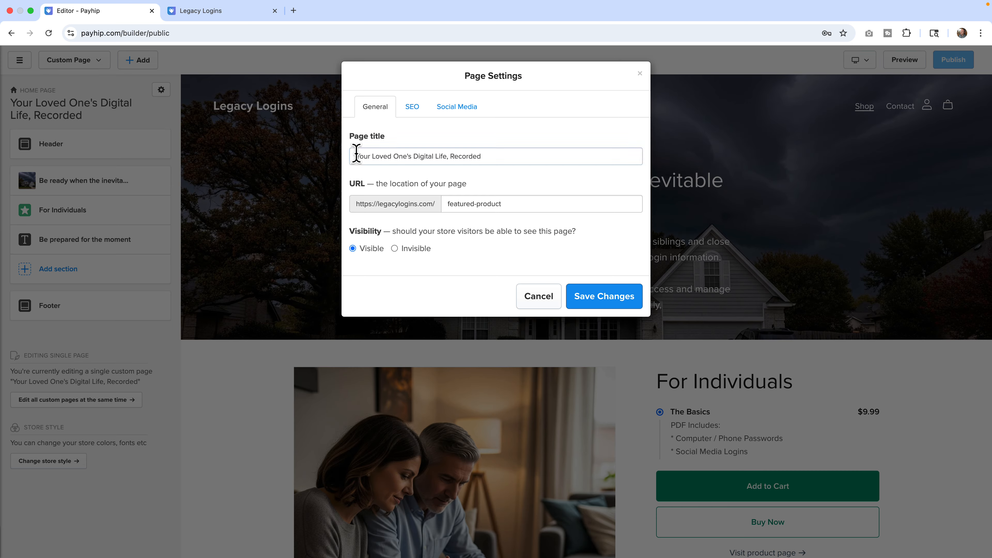
left_click_drag(357, 154, 490, 157)
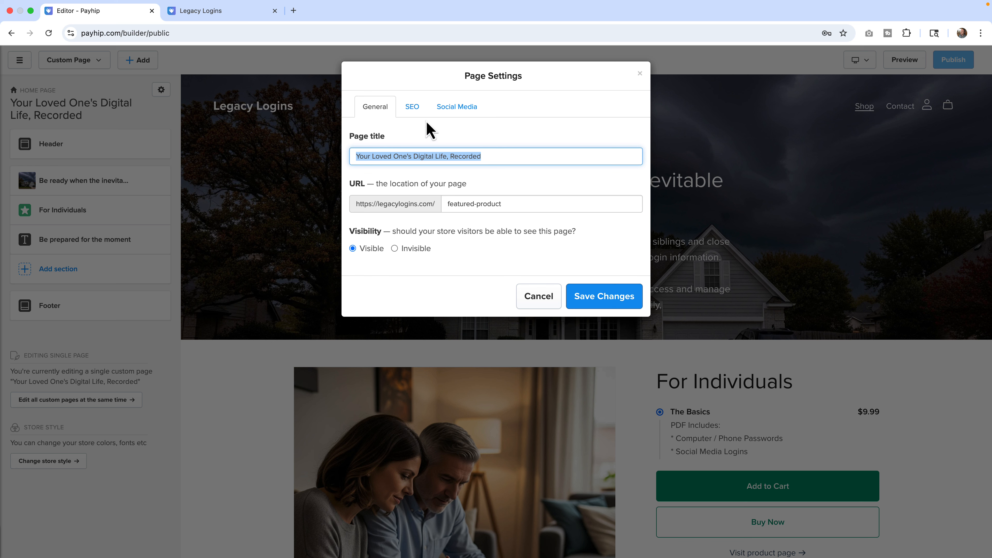
left_click(412, 107)
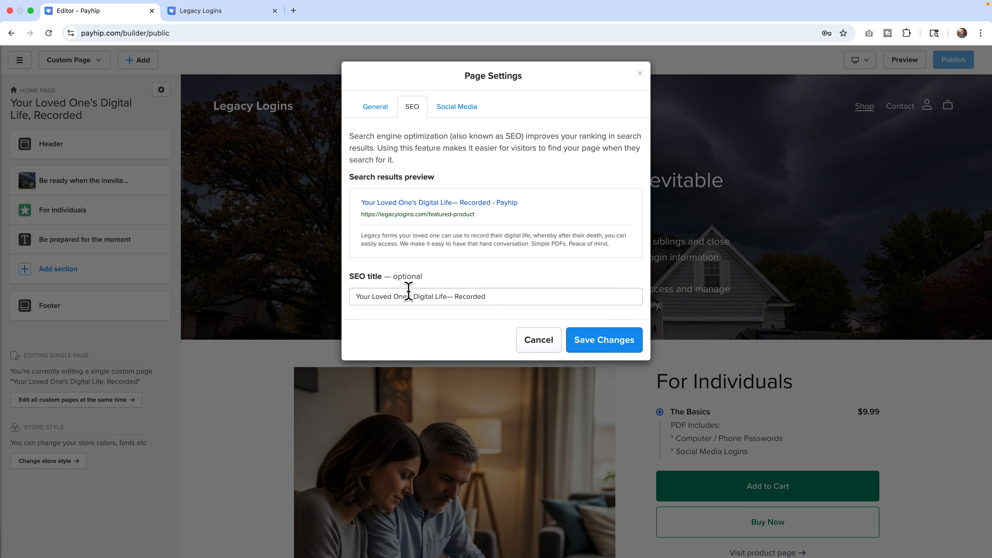
left_click_drag(402, 297, 423, 297)
scroll(423, 297, "down", 3)
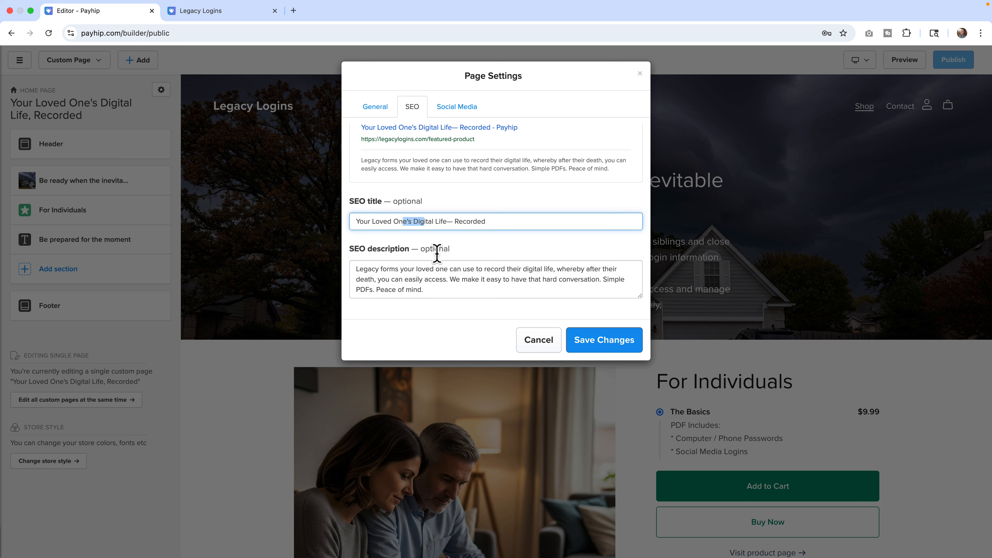
left_click(460, 107)
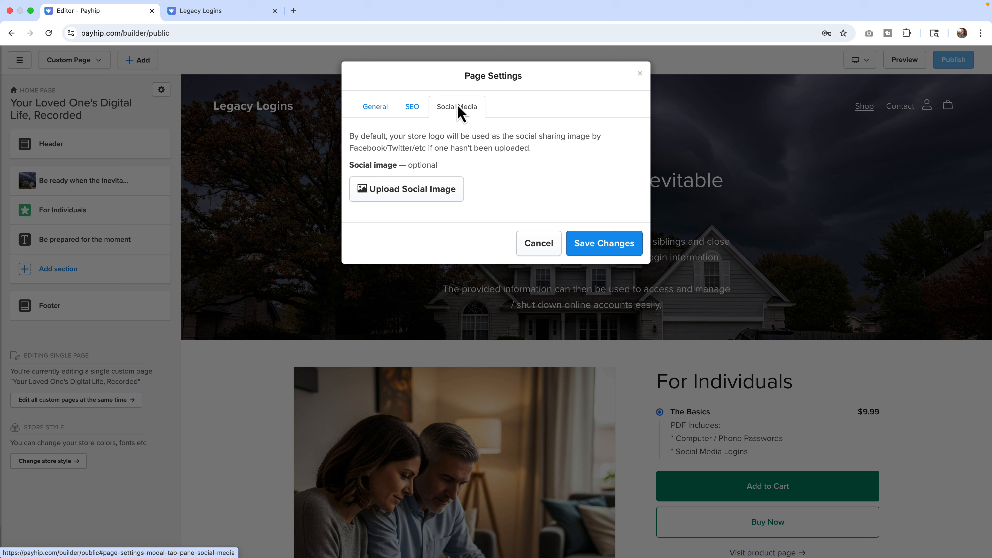
left_click(592, 250)
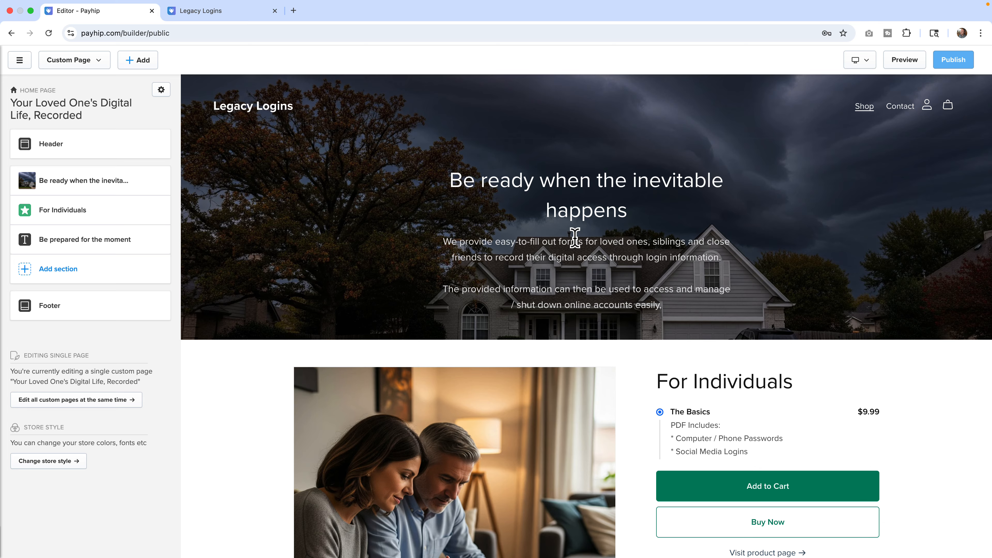
Open the Be prepared for the moment text section and set its text font size to Large.
scroll(575, 238, "down", 6)
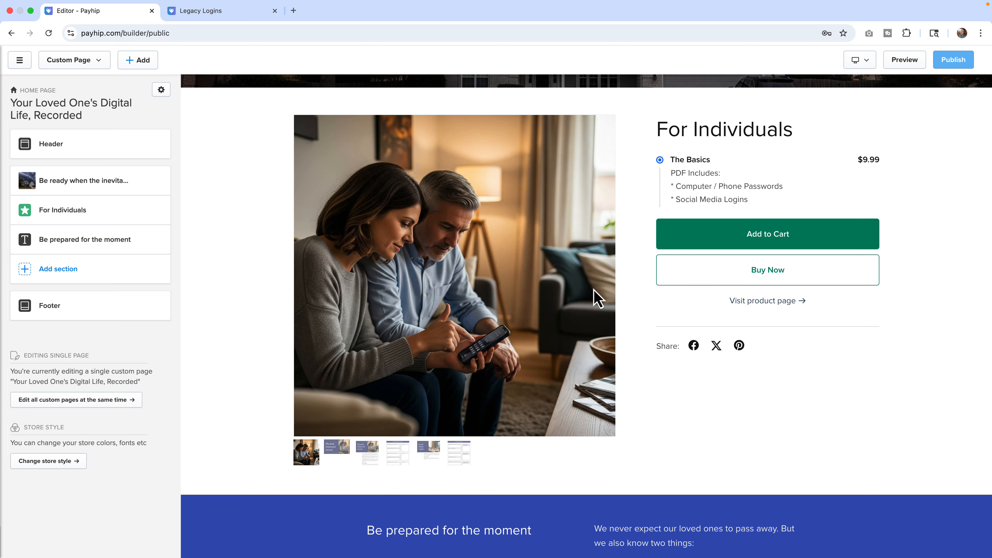
scroll(596, 297, "down", 7)
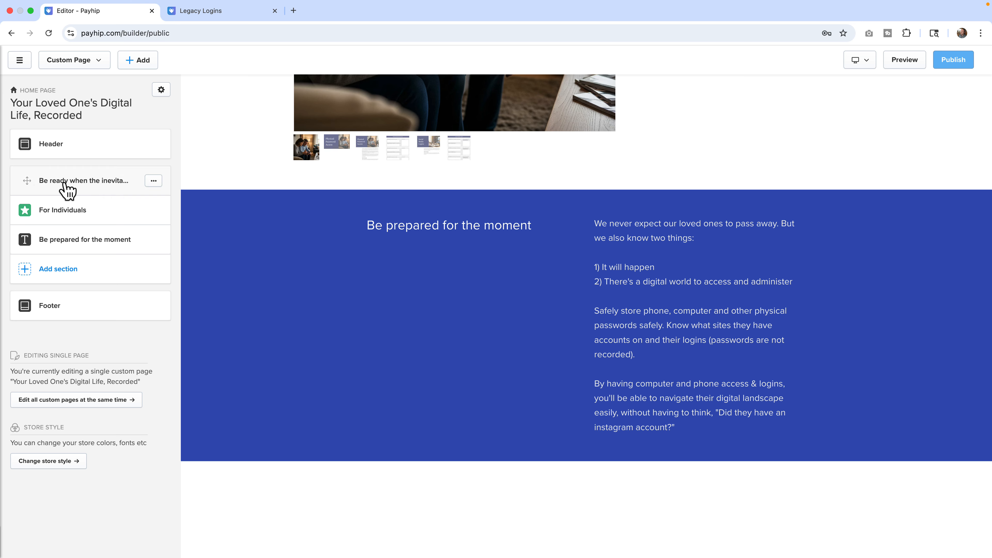
scroll(224, 214, "up", 10)
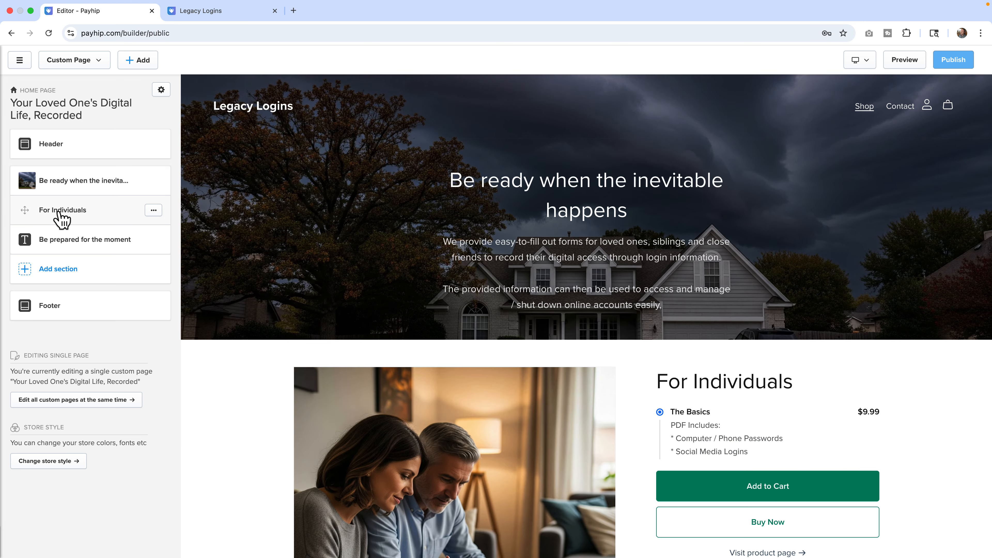
scroll(241, 286, "down", 6)
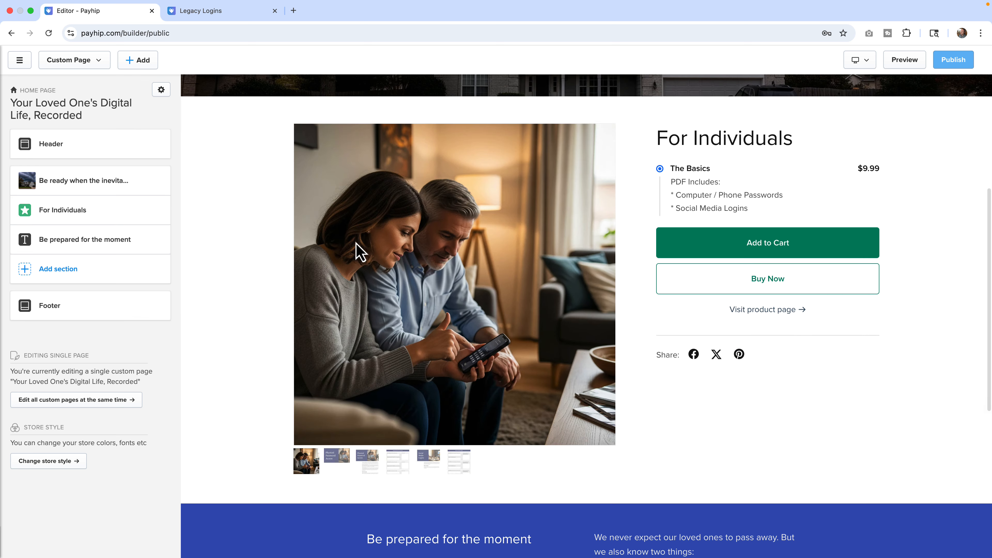
left_click(86, 239)
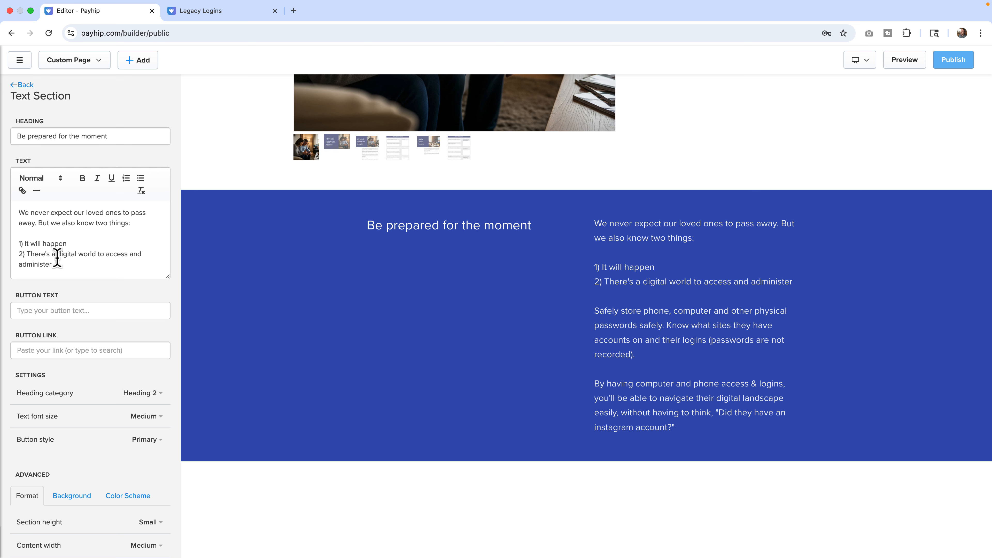
scroll(57, 258, "down", 5)
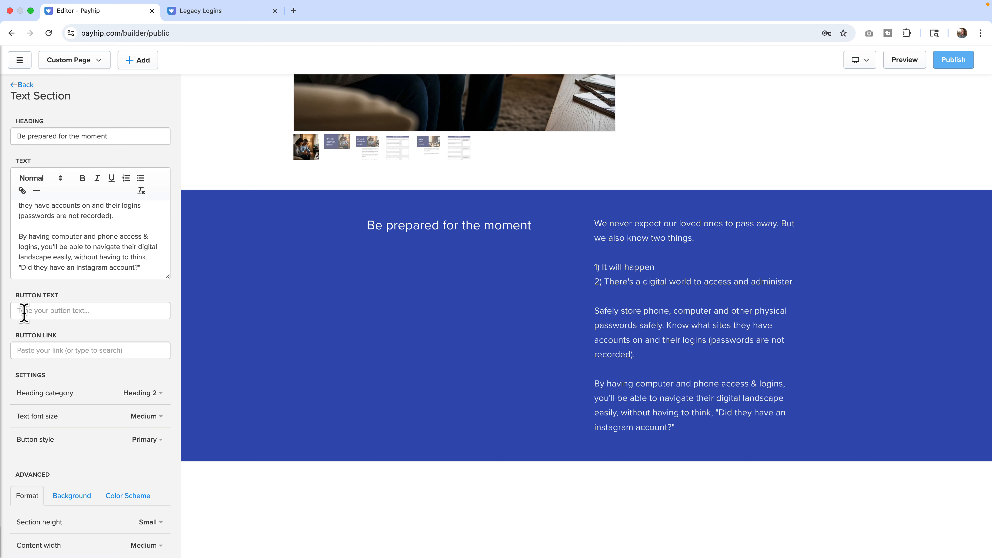
scroll(94, 373, "down", 3)
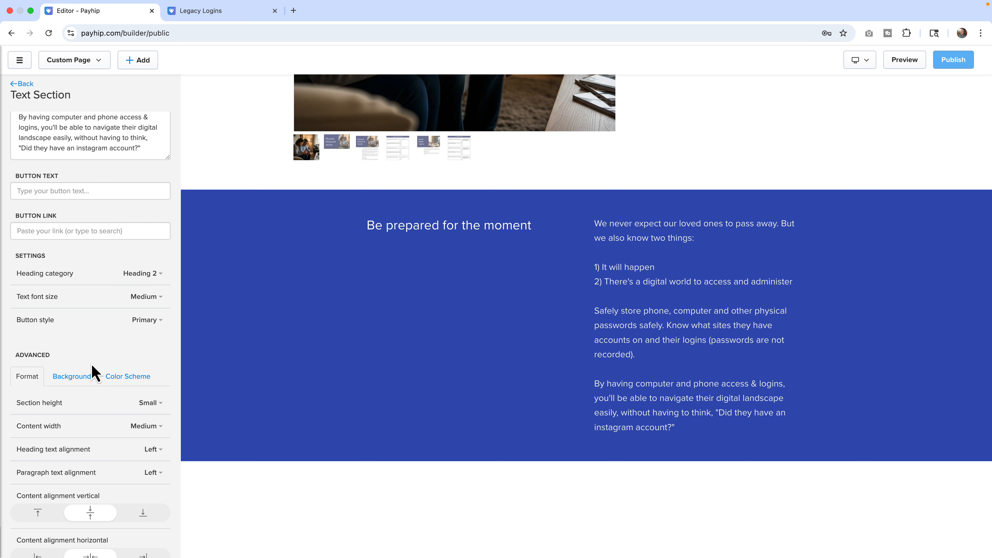
left_click(142, 300)
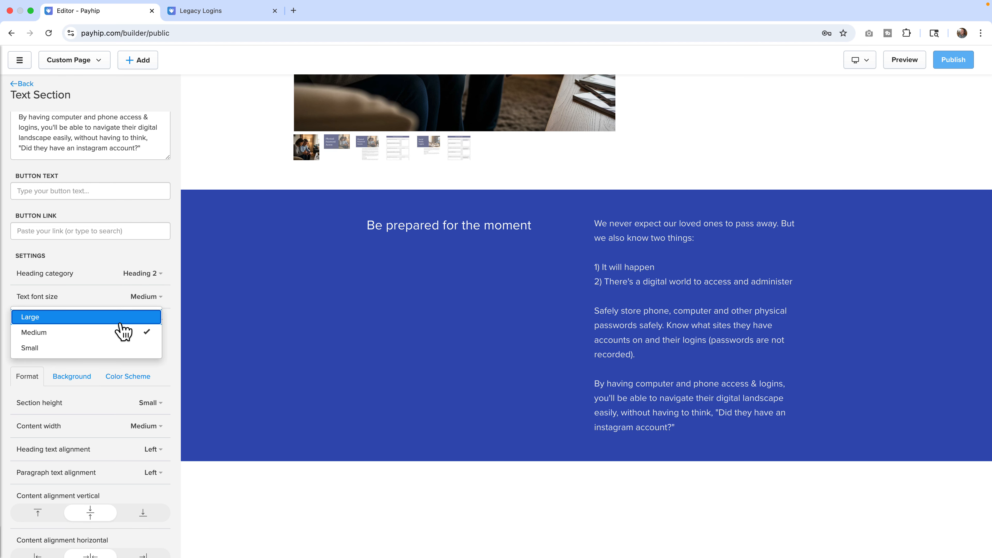
left_click(122, 319)
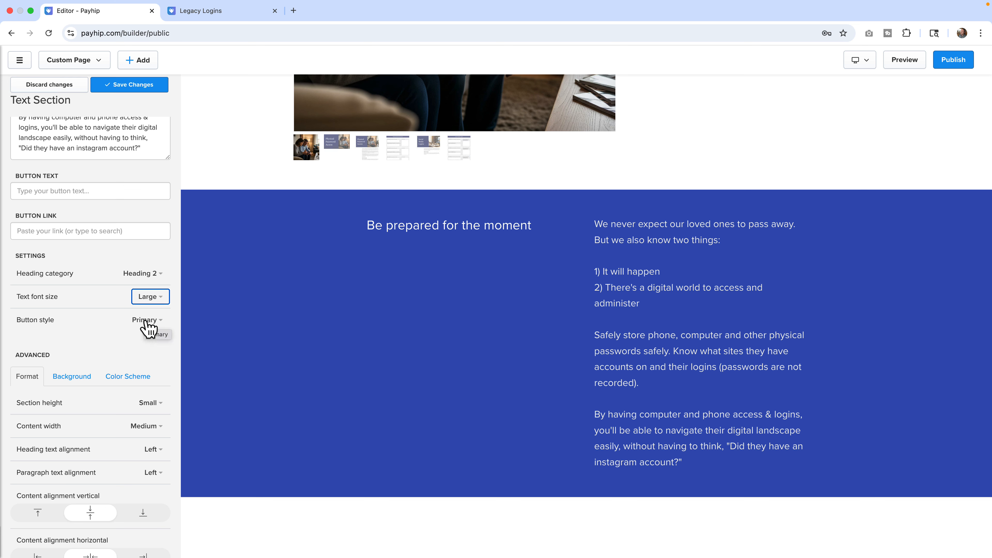
Try Heading 1 as the section's heading category, then set it back to Heading 2.
left_click(149, 276)
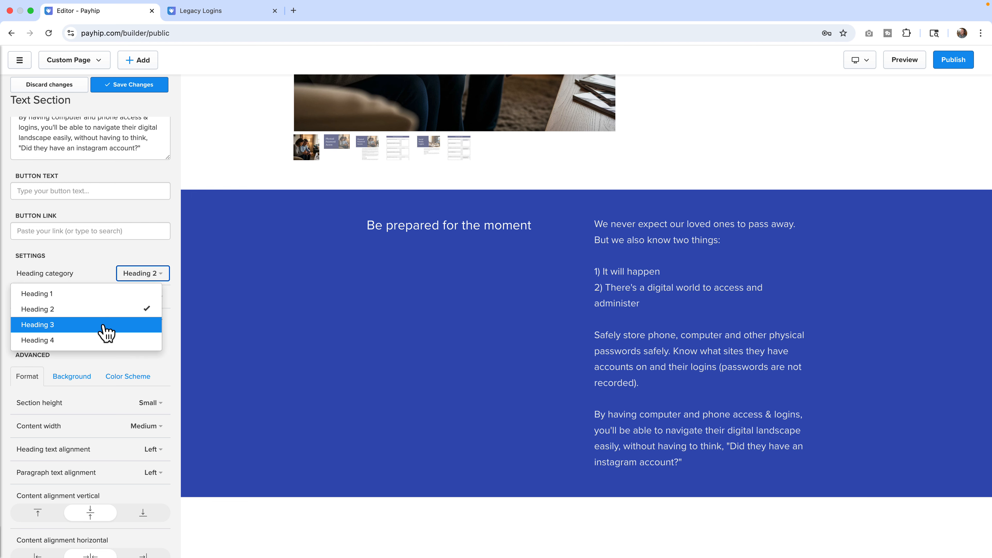
left_click(100, 294)
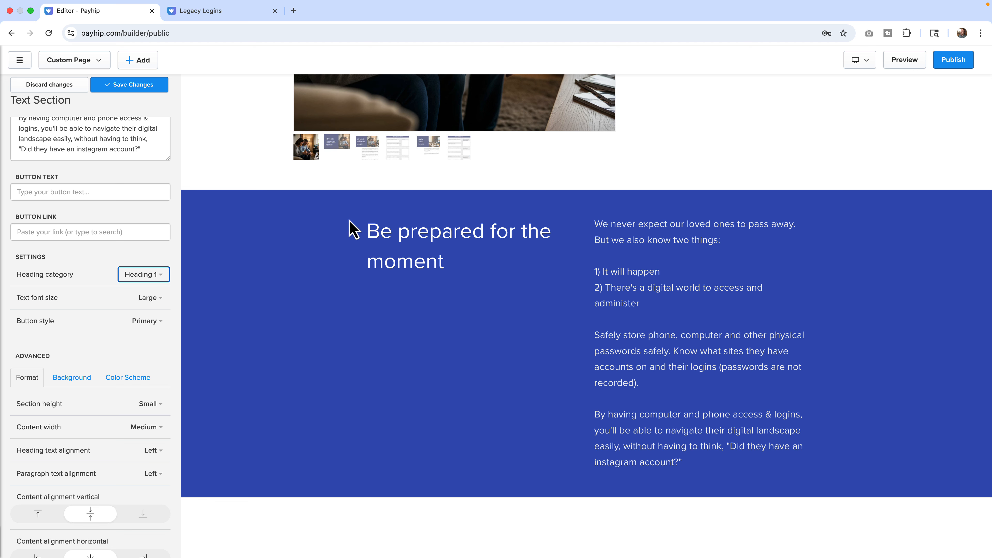
left_click(158, 278)
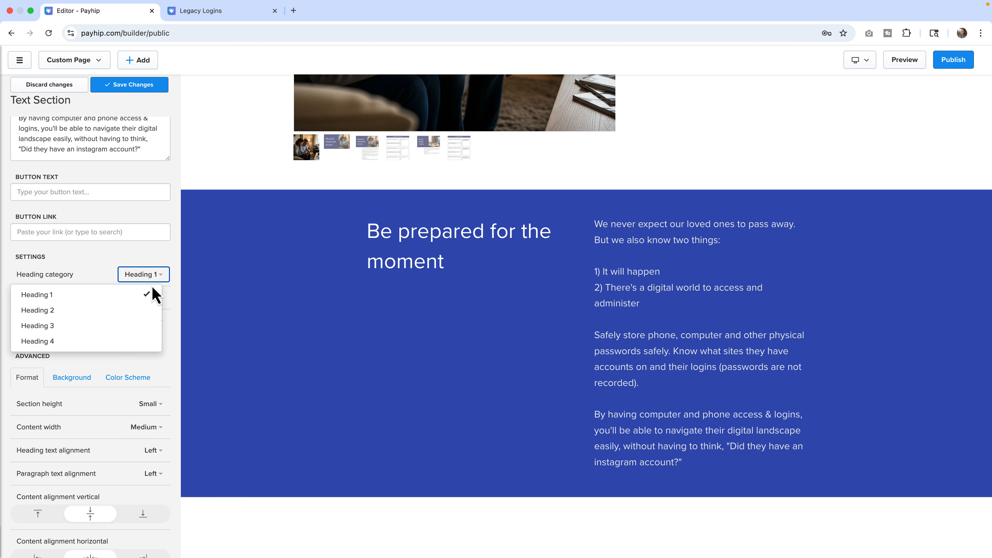
left_click(140, 311)
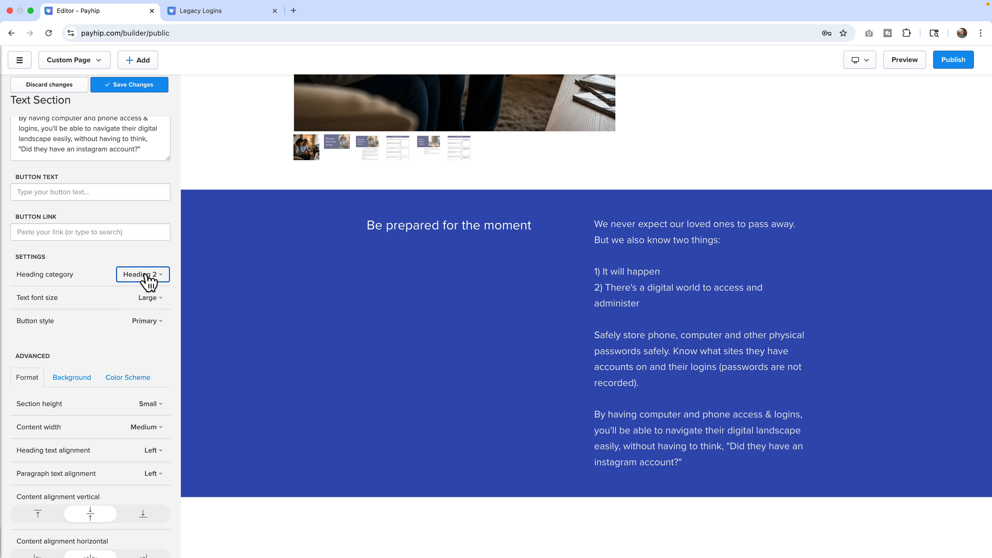
Compare the heading sizes of the hero, For Individuals and Be prepared for the moment sections by selecting their text.
scroll(315, 281, "up", 10)
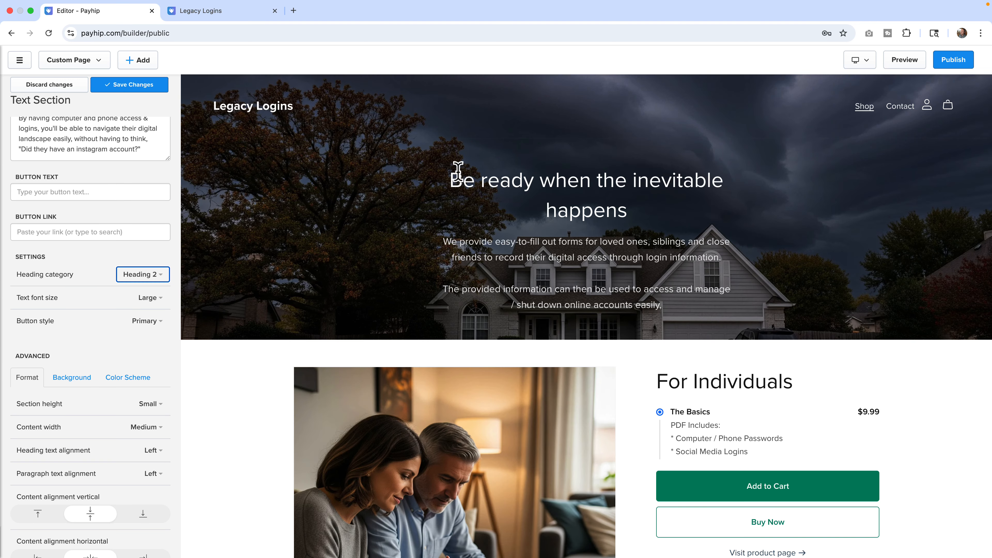
left_click_drag(452, 178, 654, 236)
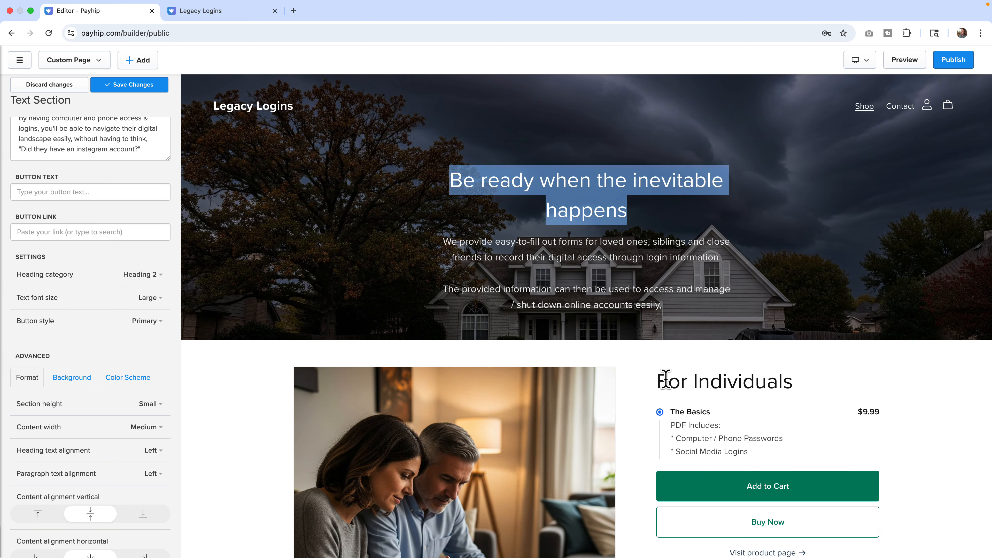
left_click_drag(657, 380, 823, 384)
scroll(746, 393, "down", 8)
scroll(746, 392, "down", 7)
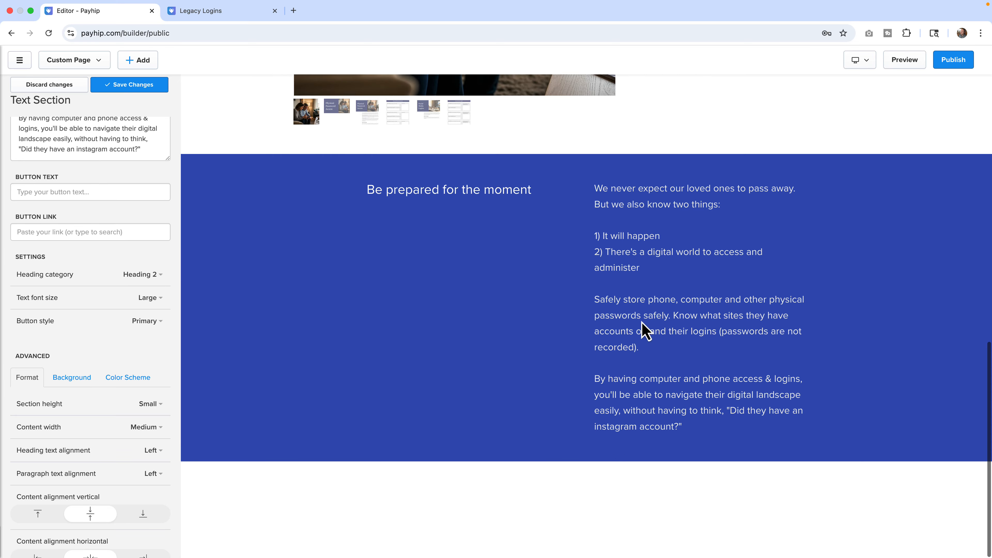
left_click_drag(381, 190, 488, 190)
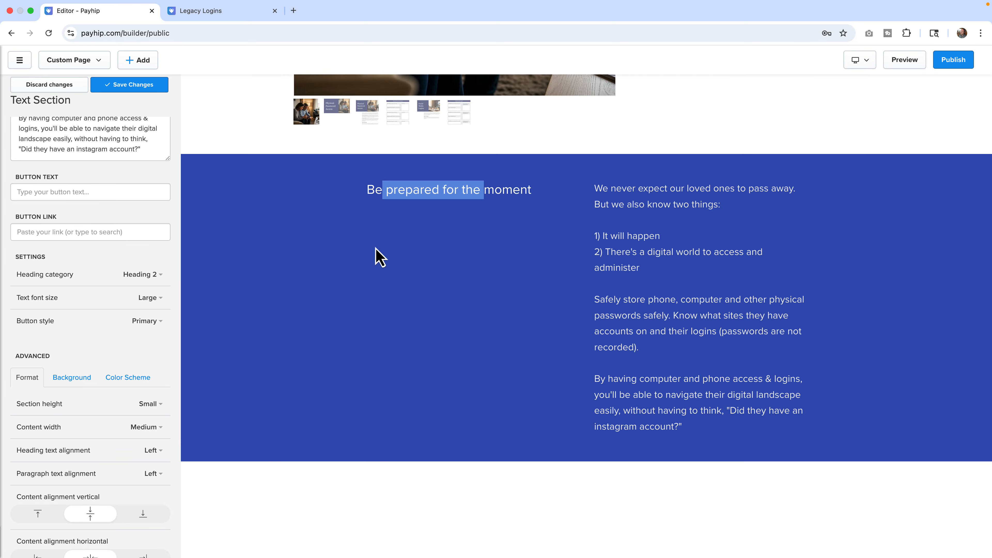
scroll(125, 345, "down", 3)
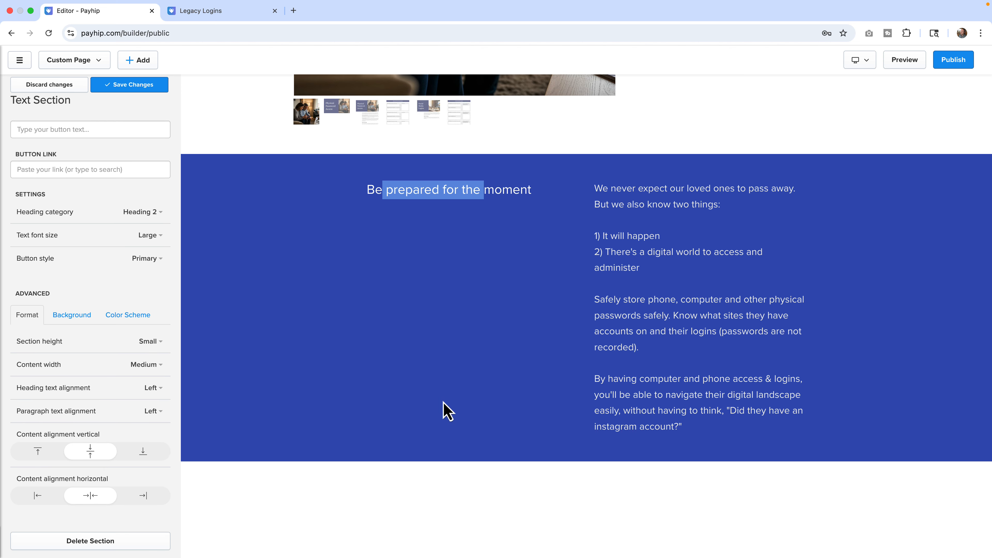
Try a Medium section height for the text section, then set it back to Small.
left_click(154, 342)
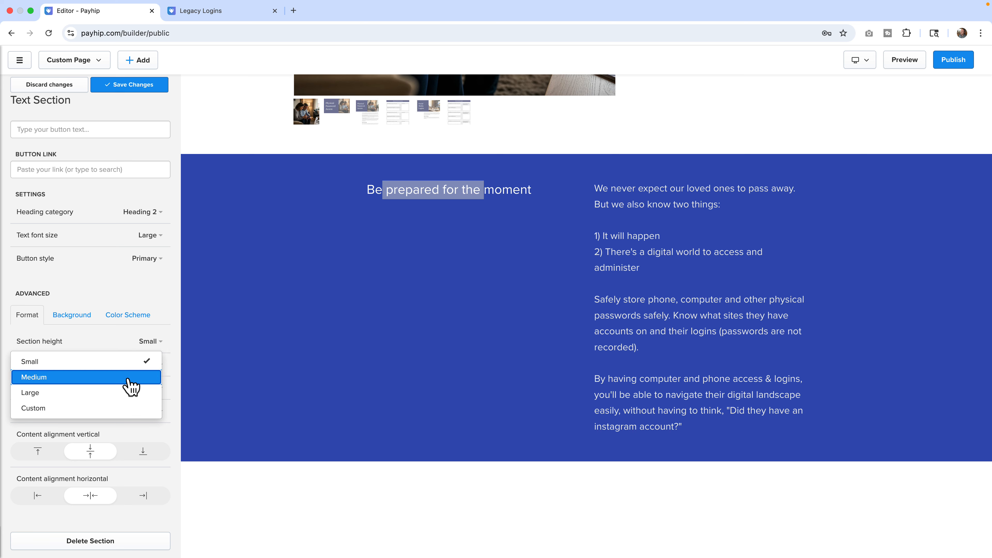
left_click(129, 385)
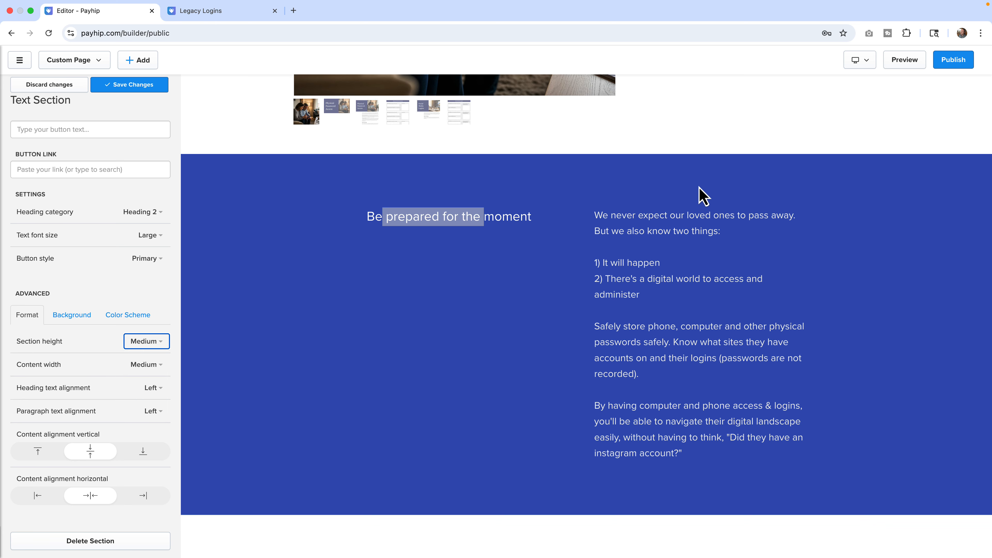
left_click(146, 342)
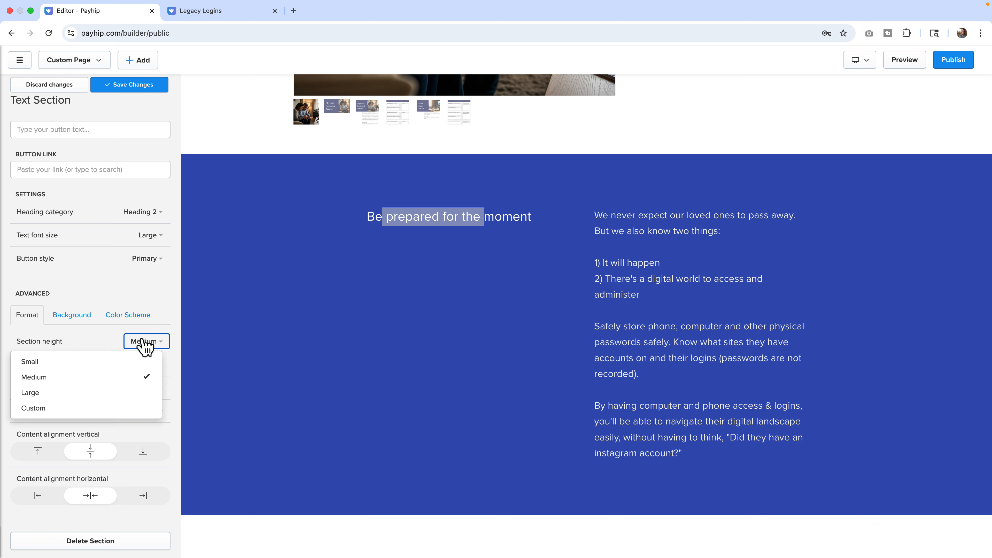
left_click(128, 361)
left_click(152, 338)
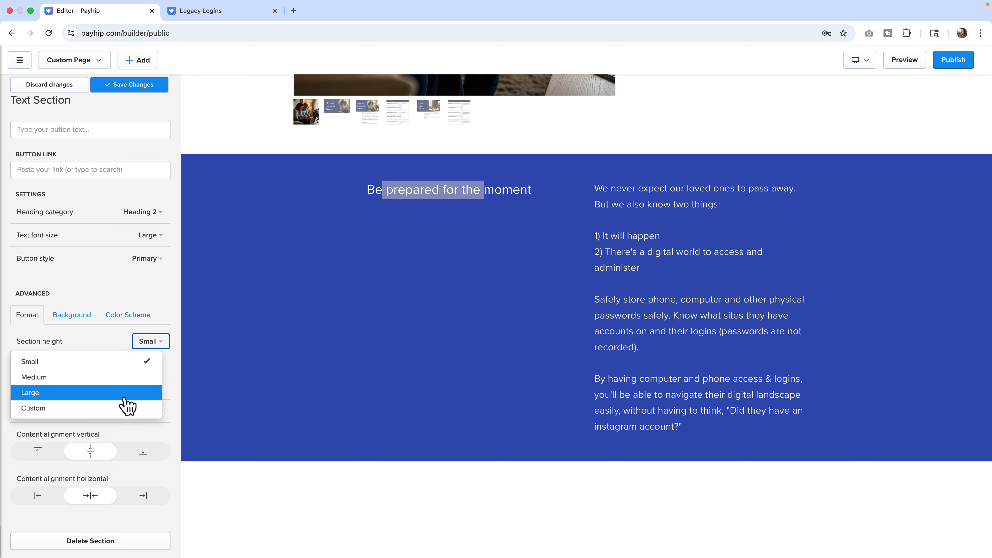
left_click(165, 303)
Try a Large content width for the text section, then set it back to Medium.
left_click(141, 366)
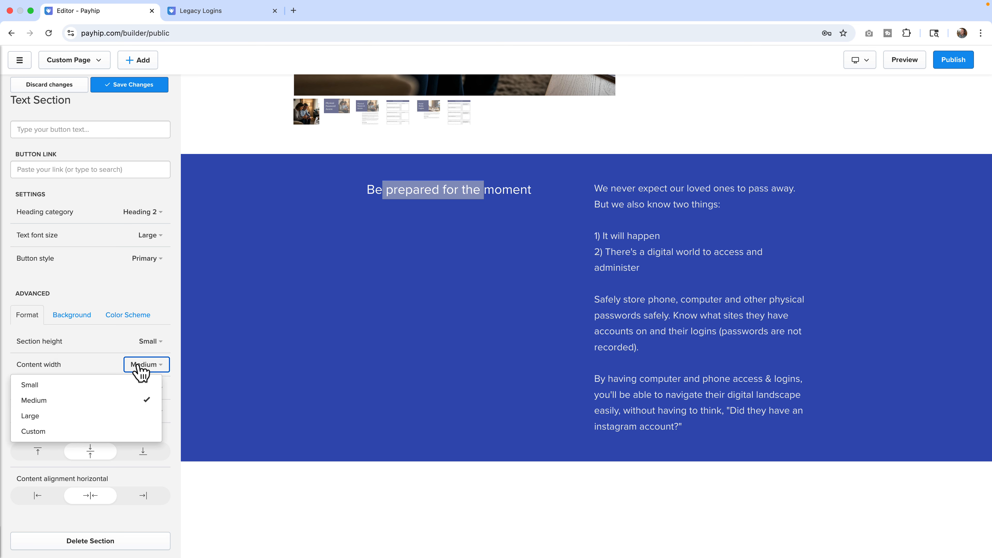
left_click(113, 415)
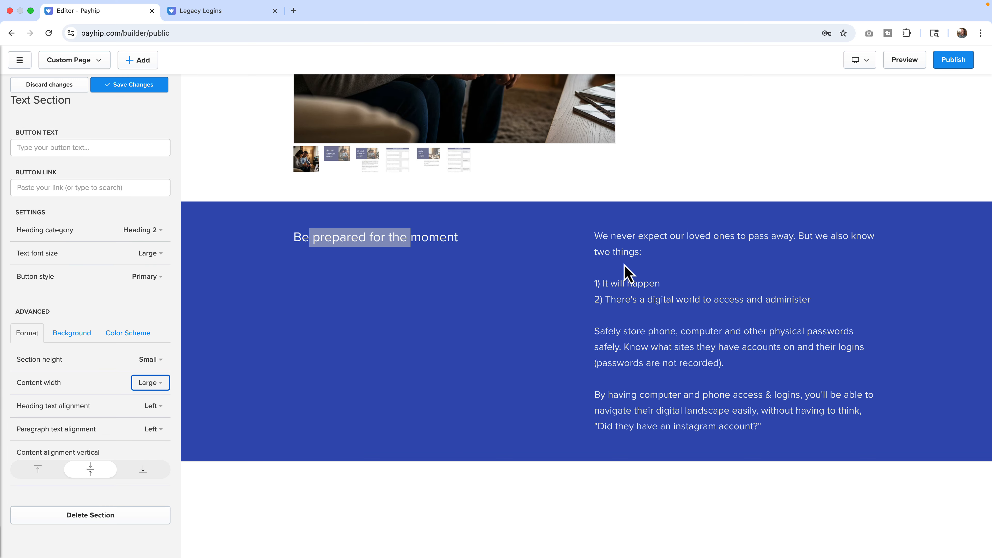
left_click(158, 386)
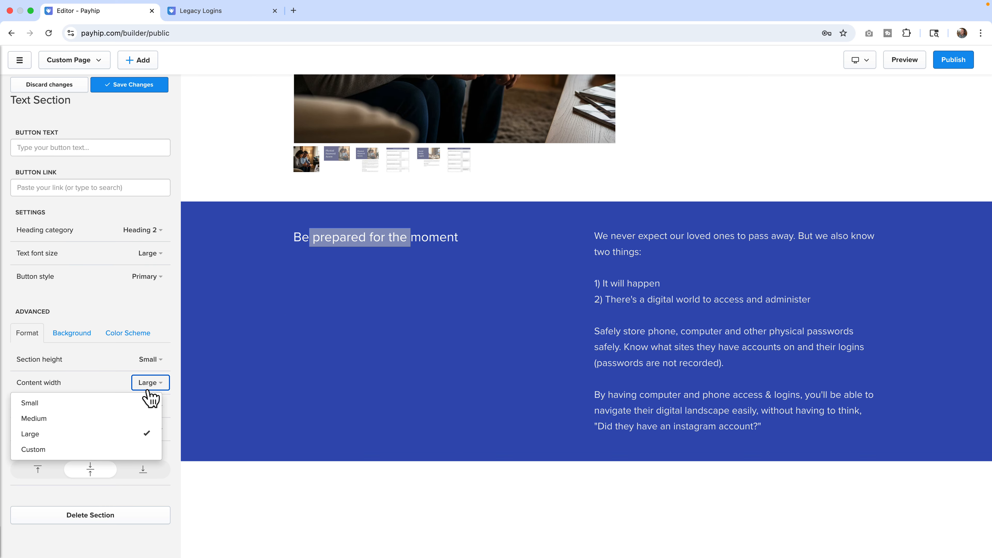
left_click(126, 421)
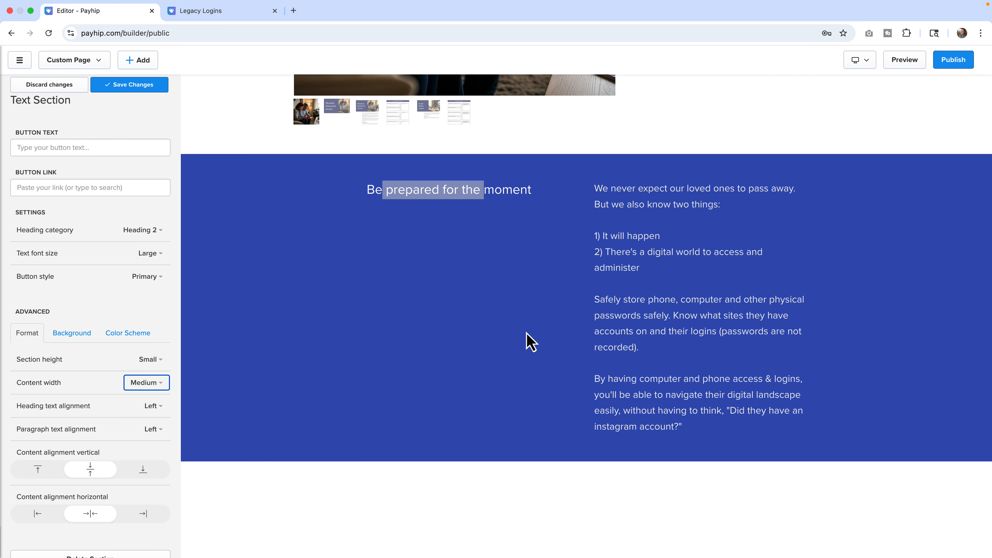
Review the text section's Background and Color Scheme options.
left_click(78, 337)
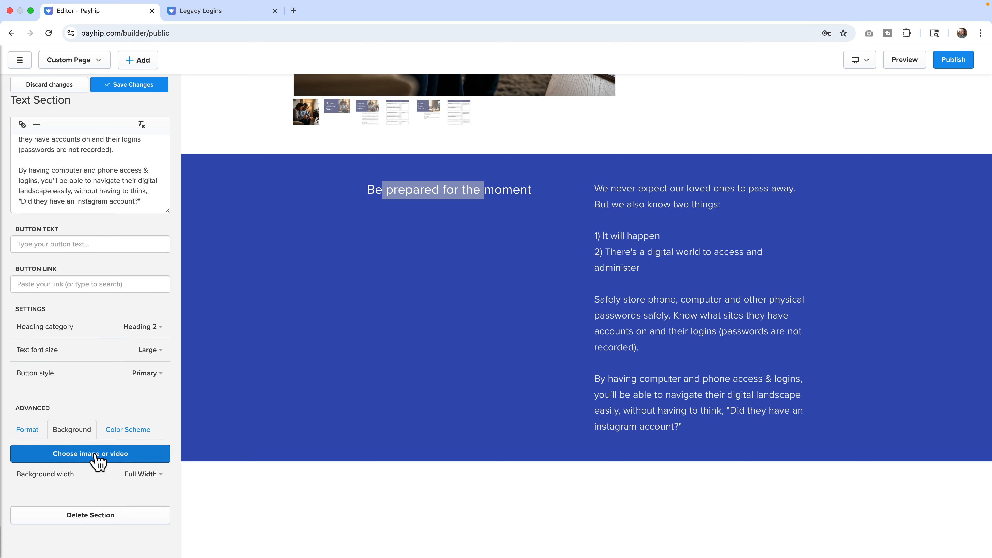
left_click(126, 431)
scroll(126, 436, "down", 3)
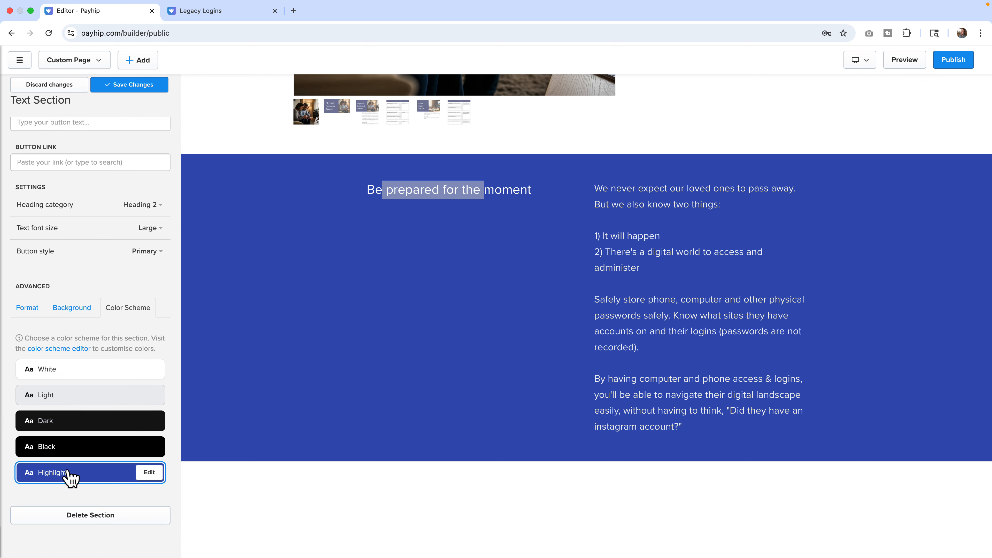
Discard the text section's changes and return to the page's section list.
scroll(384, 395, "up", 9)
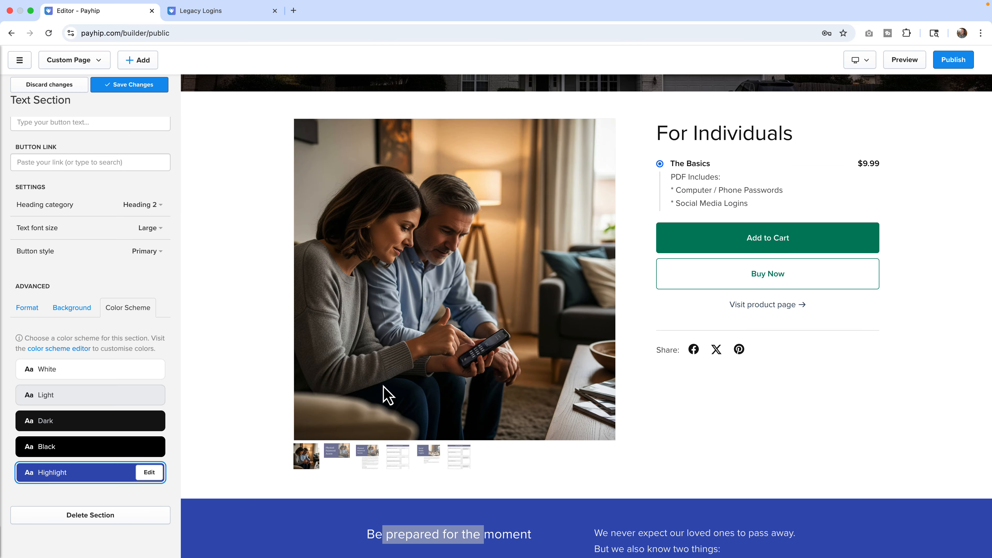
scroll(119, 266, "up", 5)
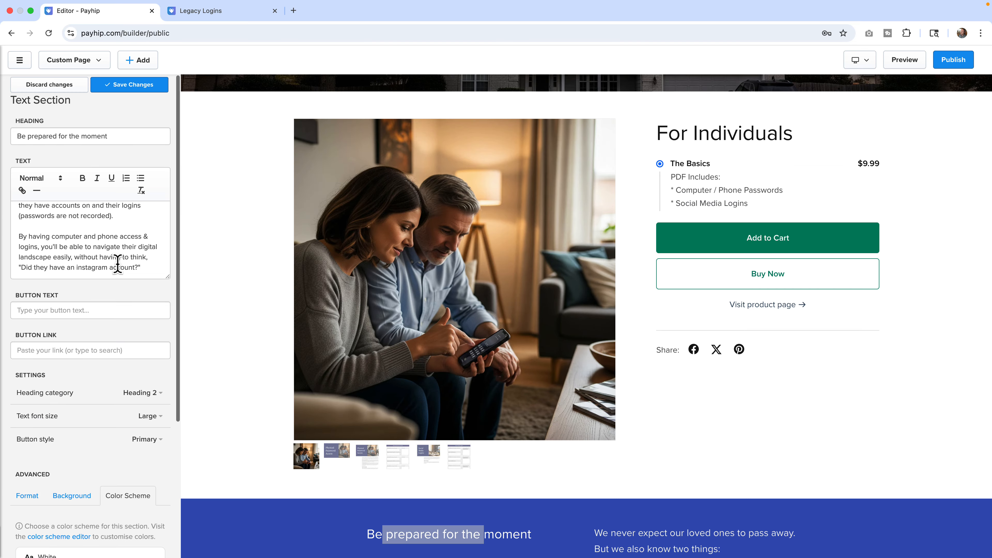
left_click(67, 87)
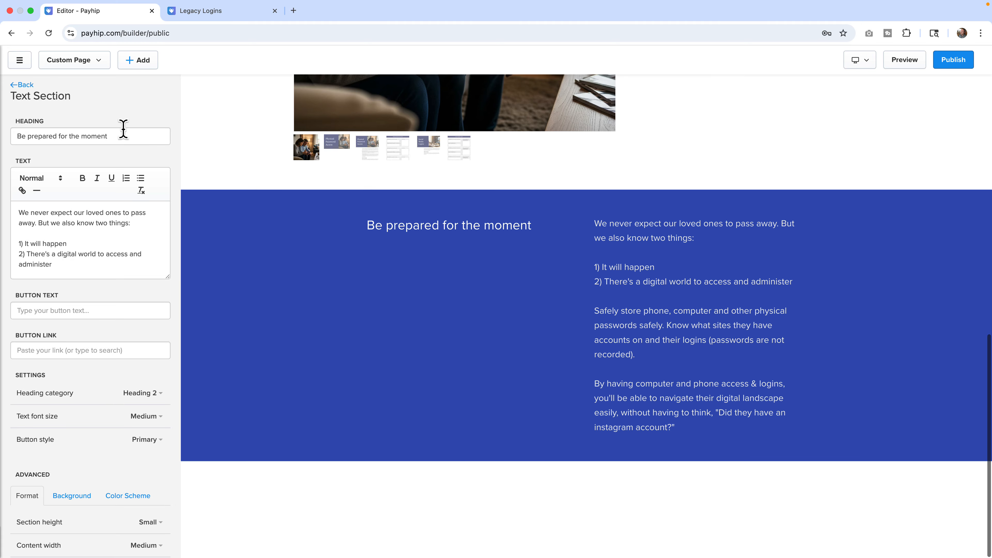
left_click(22, 86)
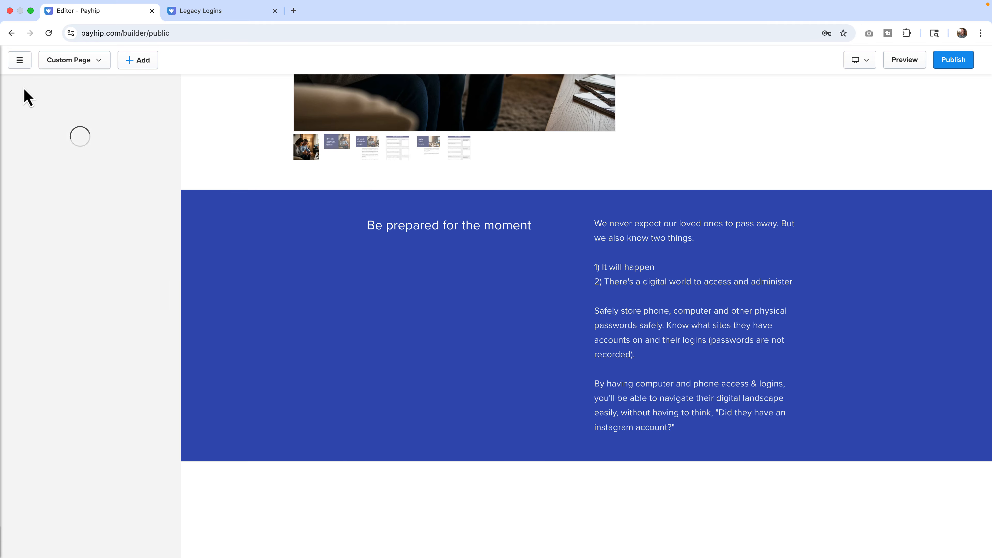
Open the Be ready when the inevitable happens headline section and inspect its heading category setting.
left_click(64, 191)
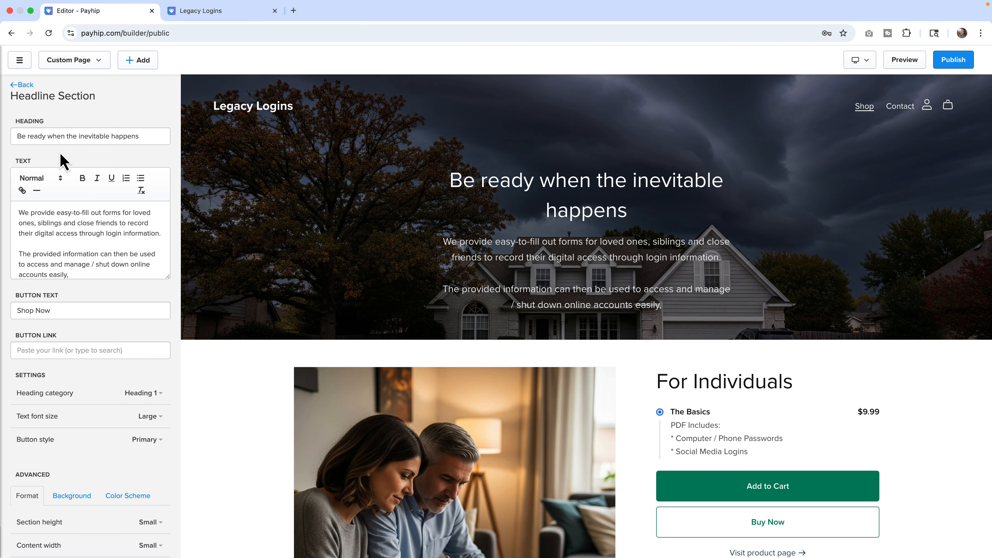
scroll(62, 162, "down", 5)
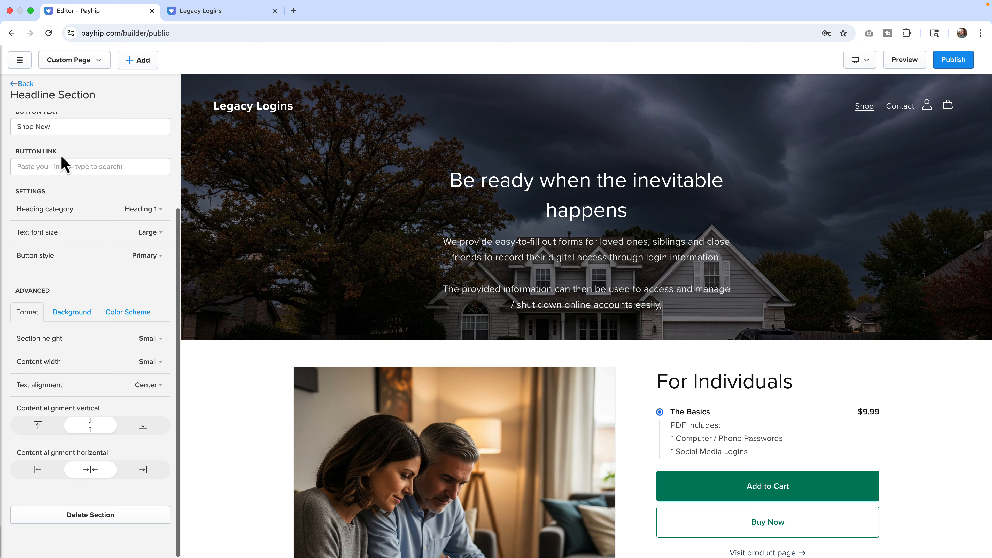
left_click(142, 212)
left_click(145, 214)
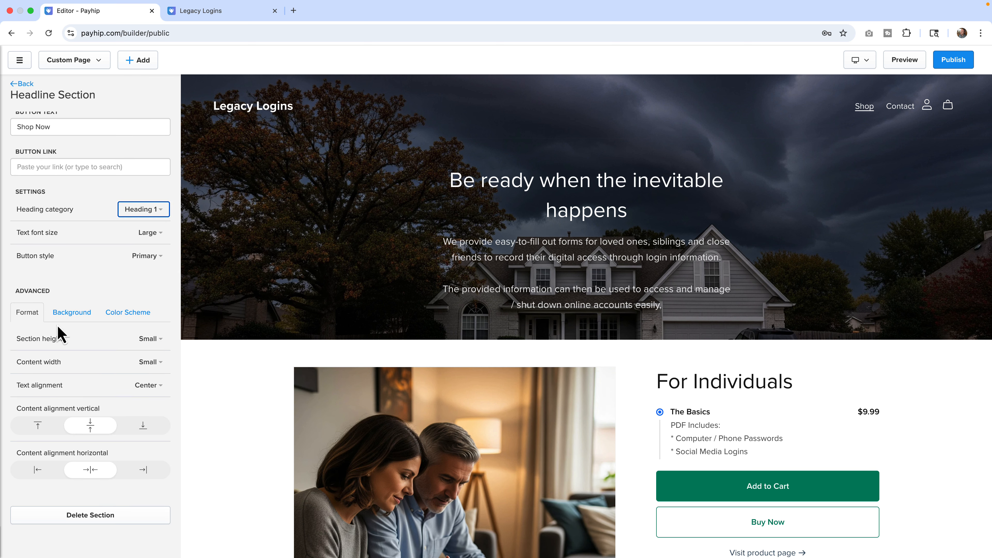
Try changing the headline section's background overlay opacity, then discard the changes.
left_click(72, 318)
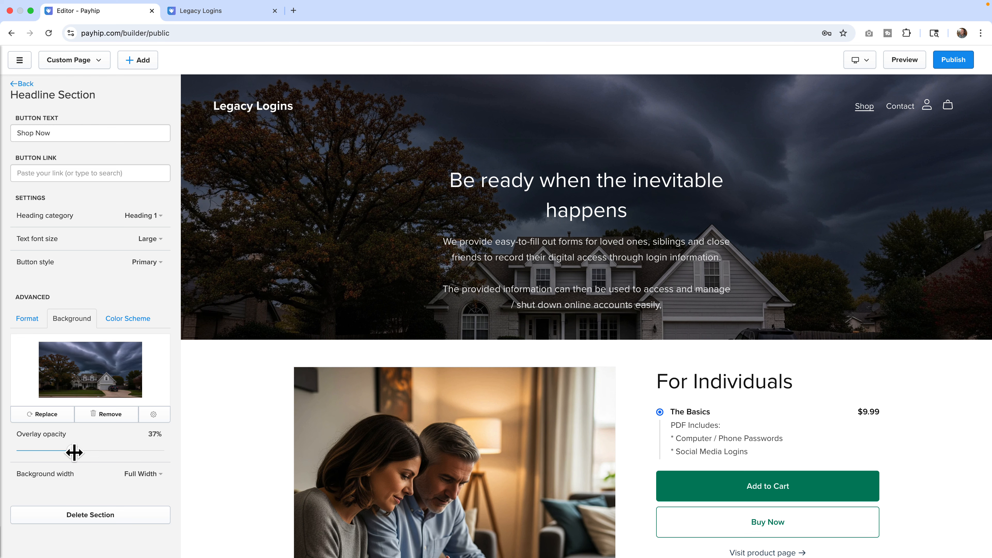
left_click_drag(74, 452, 120, 453)
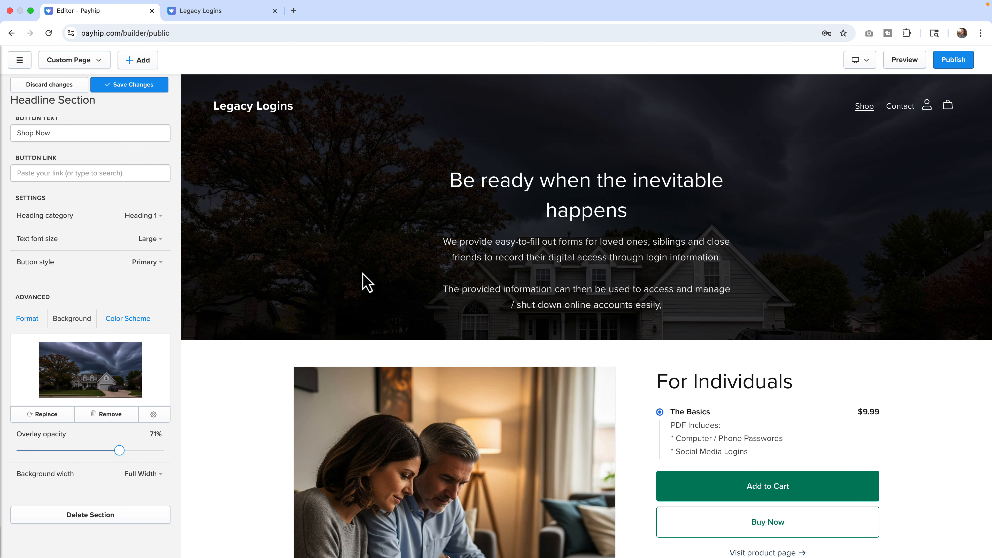
left_click_drag(119, 450, 77, 451)
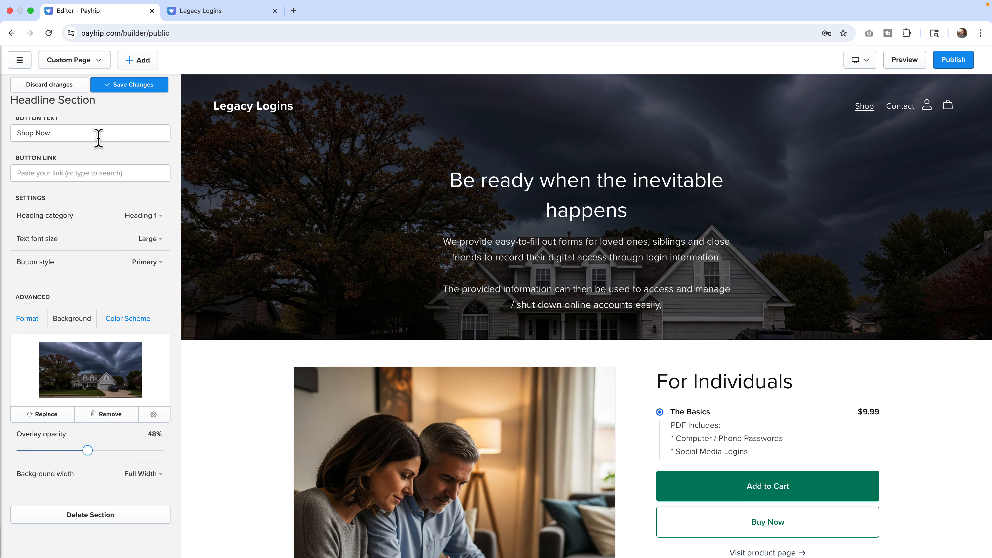
scroll(74, 132, "up", 5)
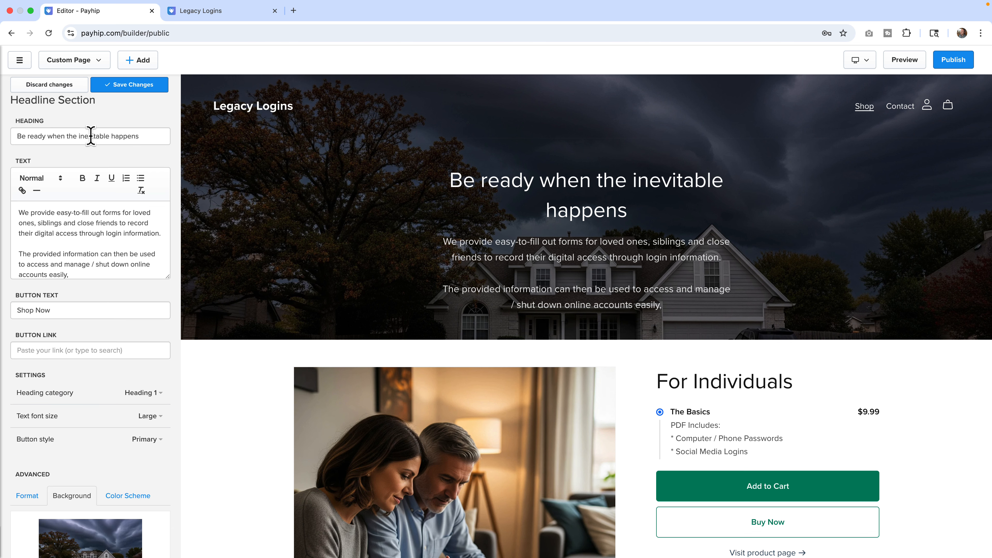
left_click(49, 85)
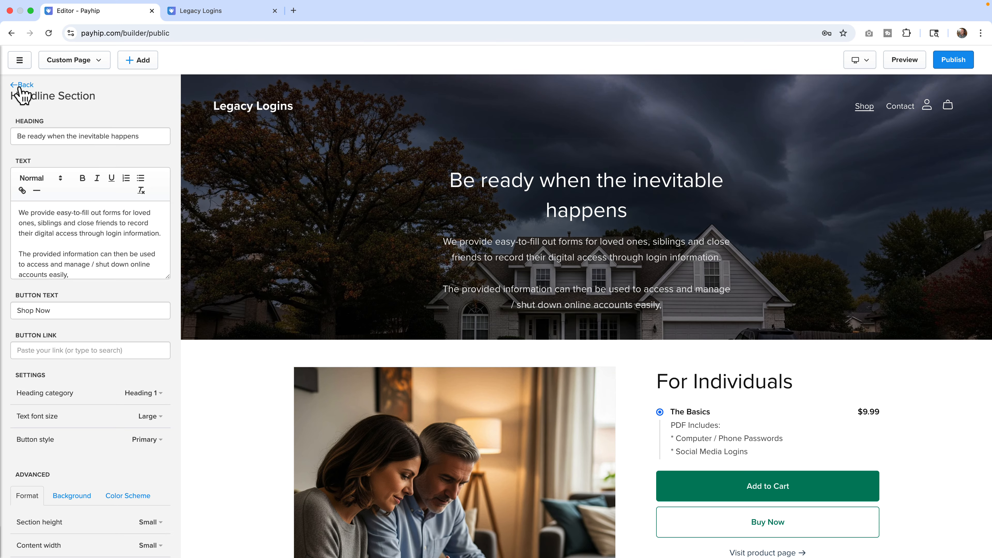
Return to the section list and browse the Video, Testimonials, Newsletter, Collage and Embed Code section types without adding one.
left_click(23, 84)
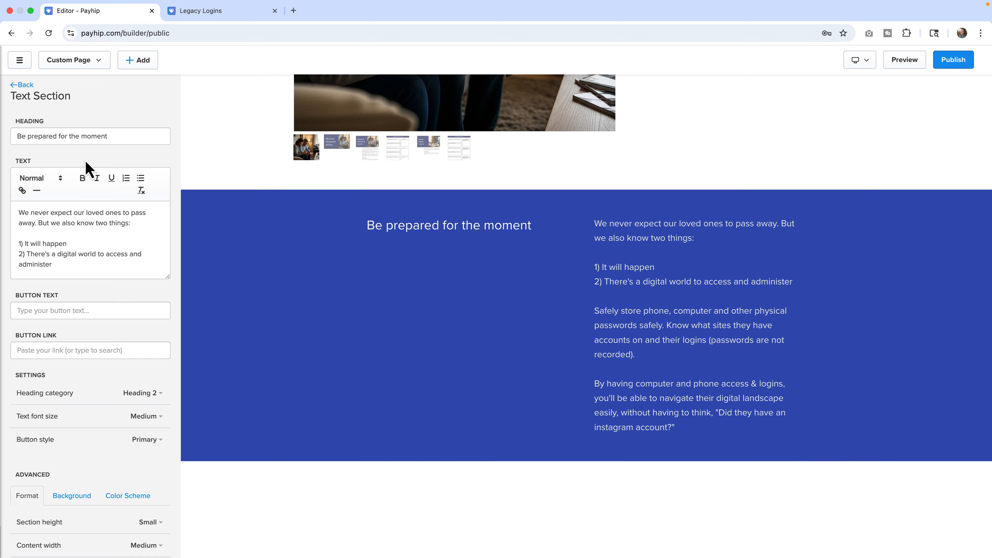
left_click(23, 86)
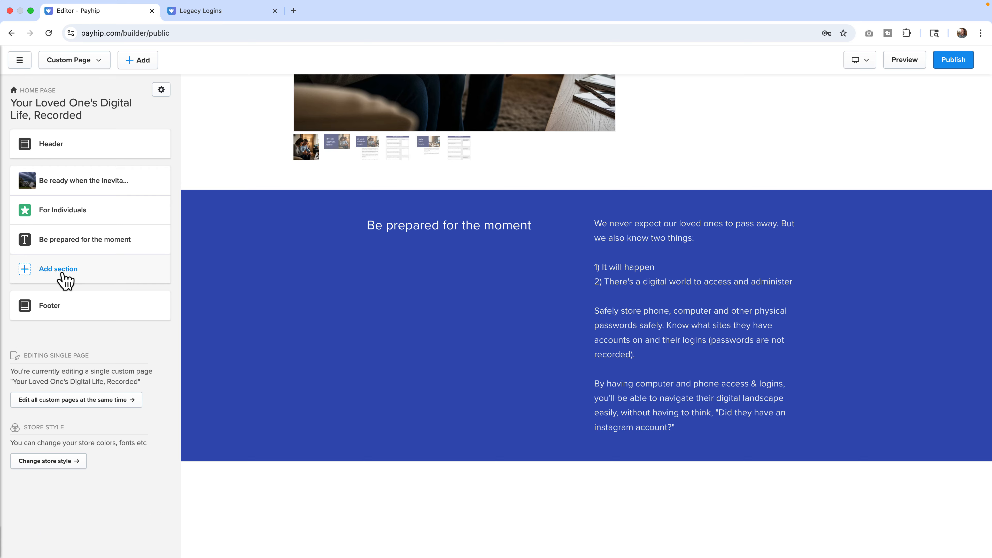
left_click(63, 274)
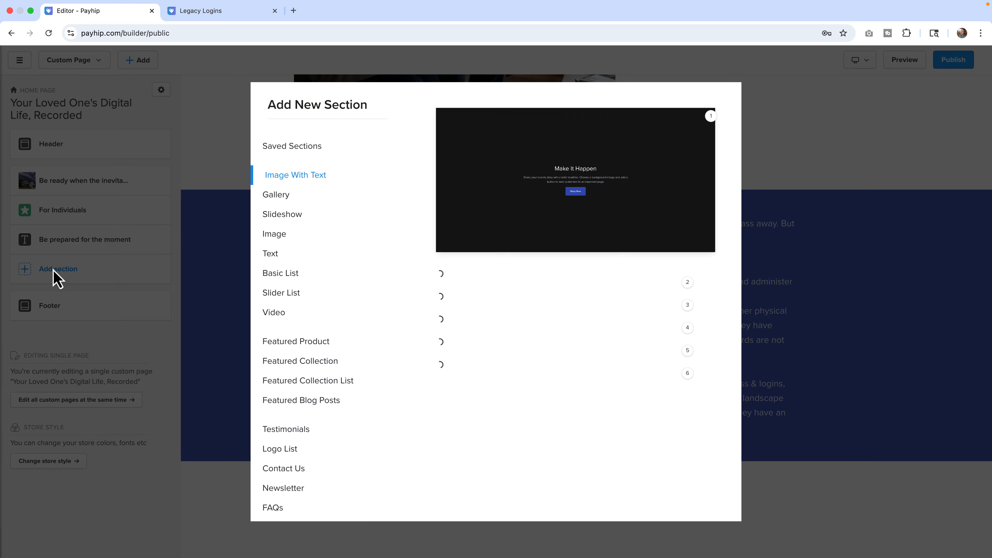
left_click(278, 313)
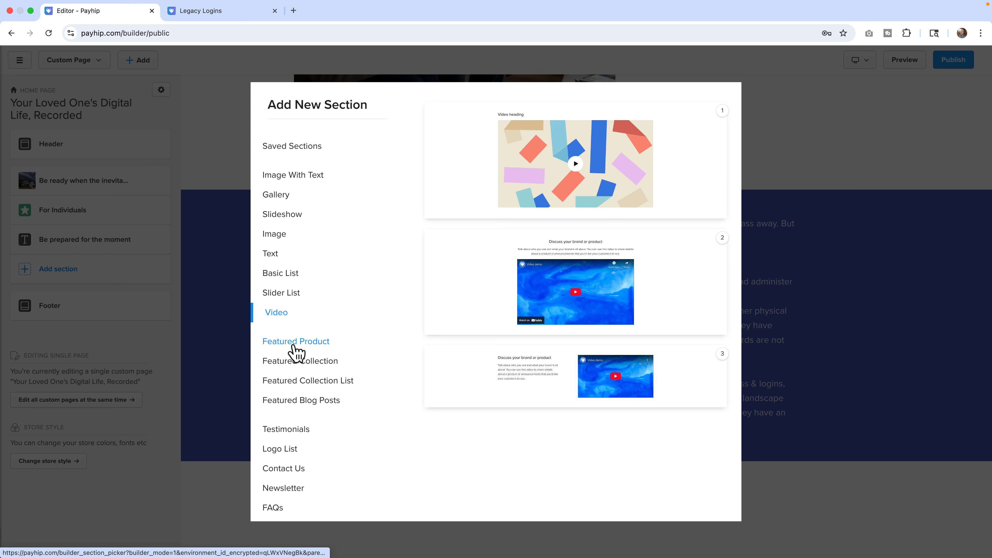
scroll(295, 376, "down", 1)
scroll(297, 378, "down", 1)
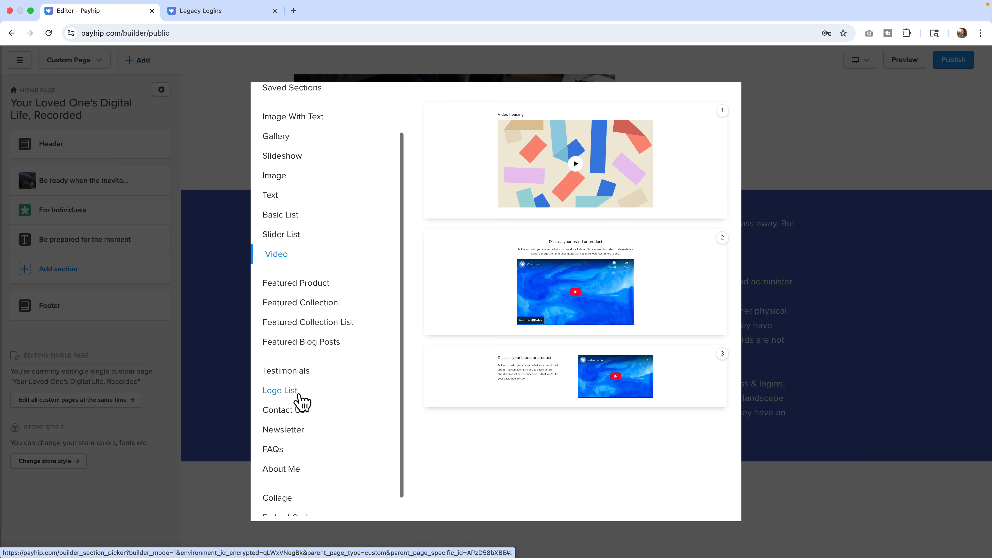
left_click(293, 377)
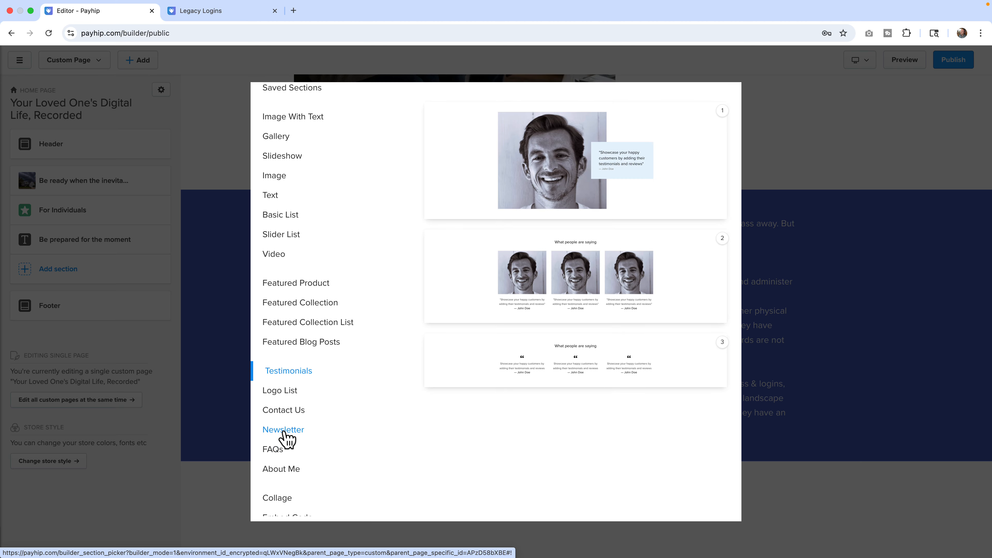
left_click(285, 434)
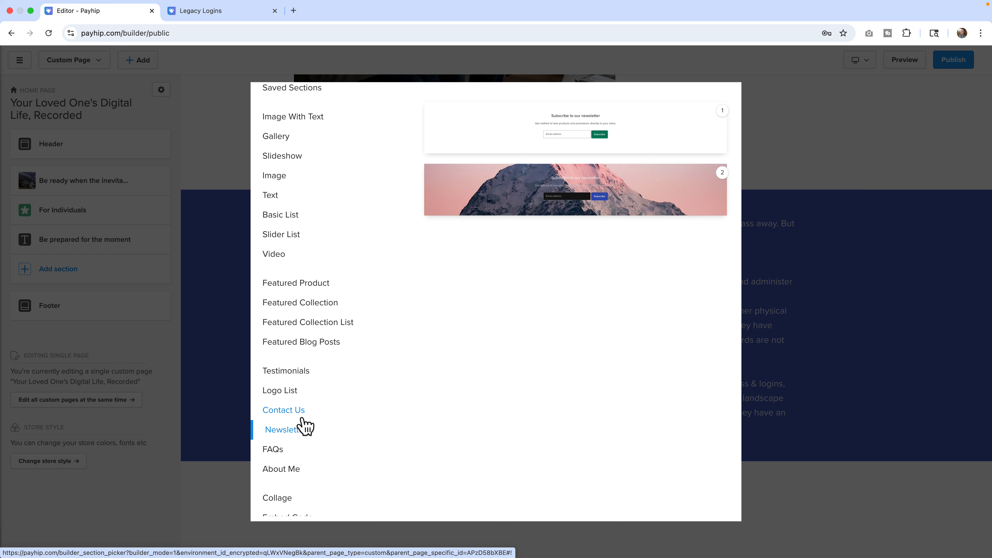
scroll(304, 426, "down", 2)
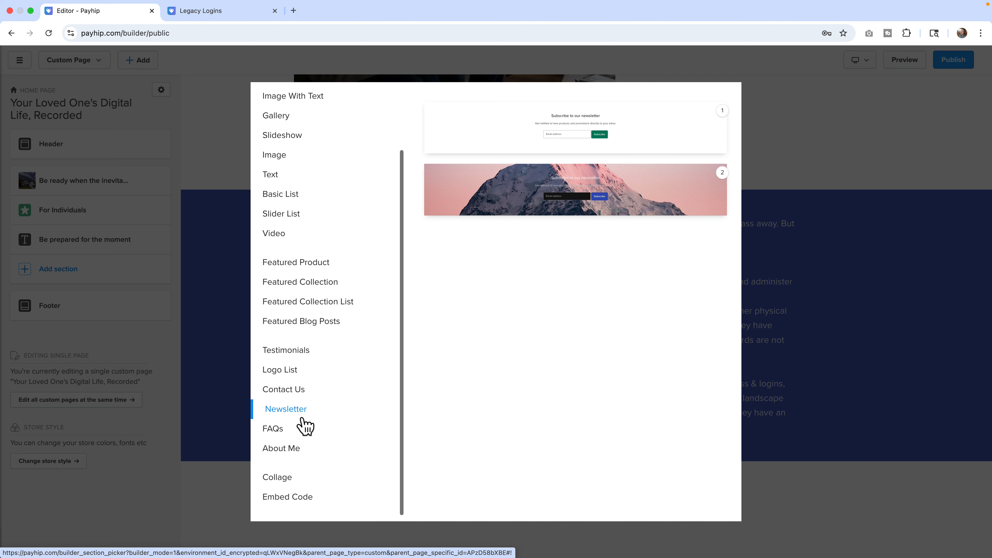
left_click(280, 484)
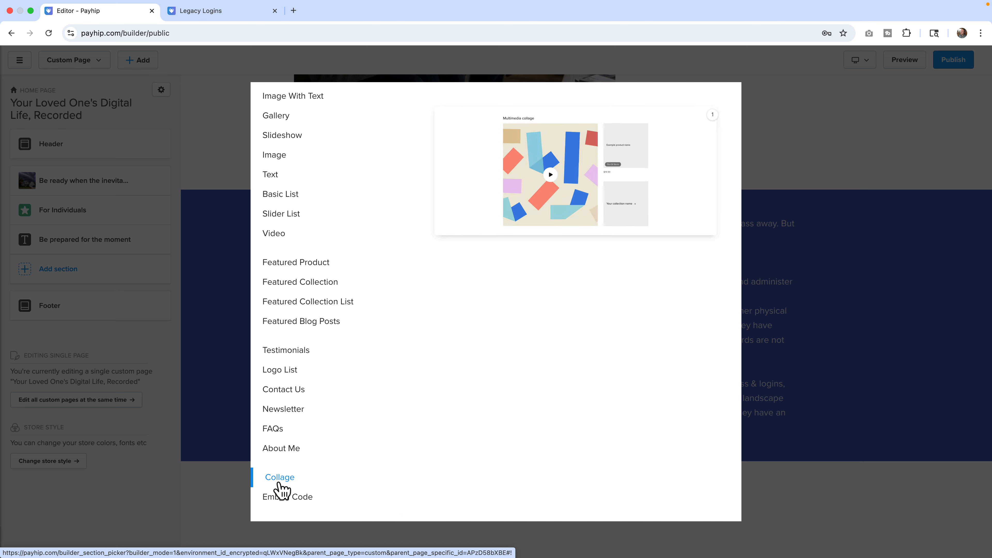
left_click(282, 504)
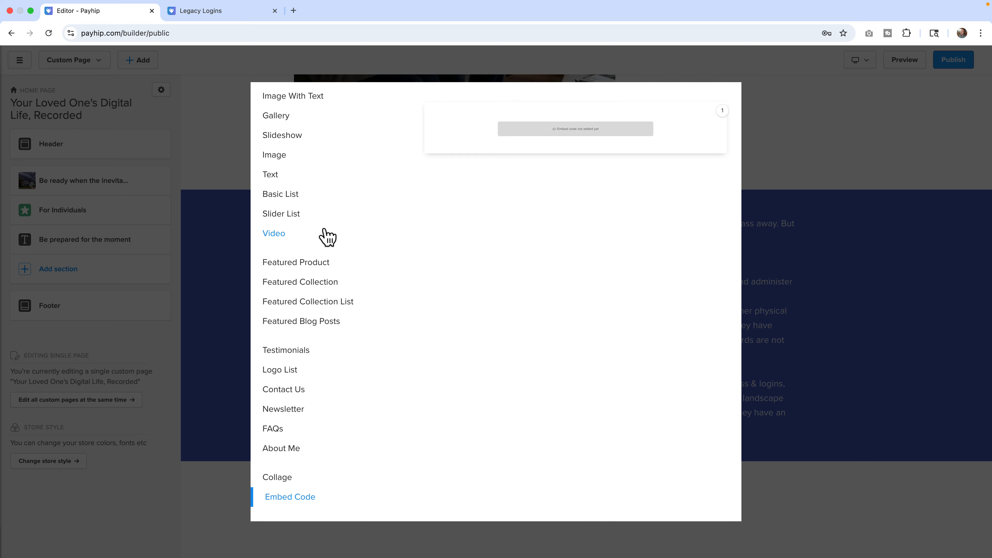
scroll(327, 236, "up", 2)
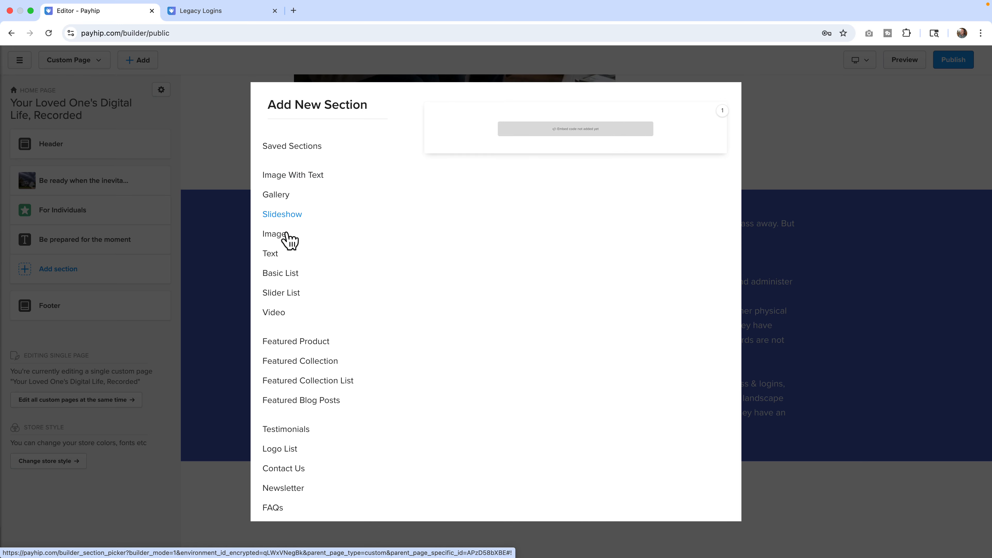
left_click(237, 171)
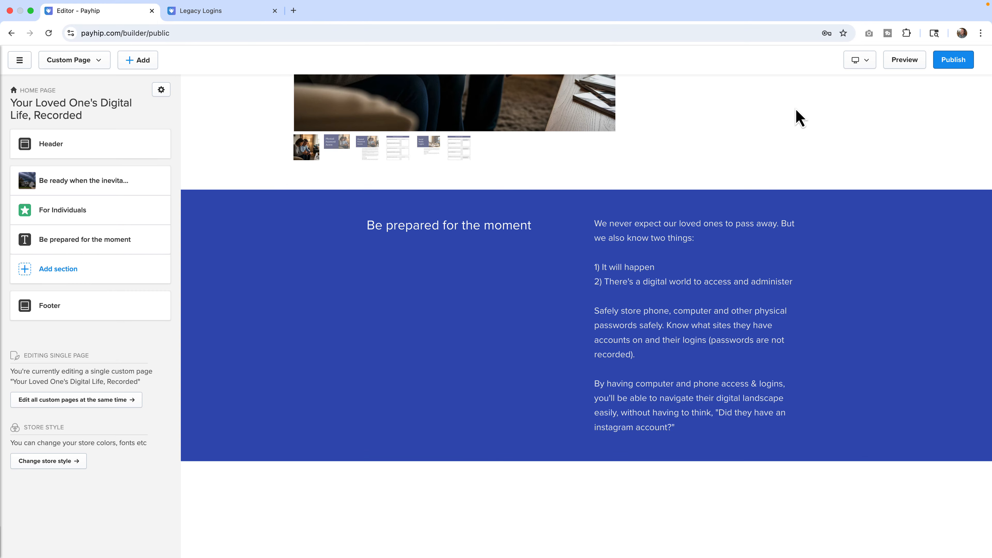
Switch the builder preview to Mobile and review the page from the top.
left_click(859, 61)
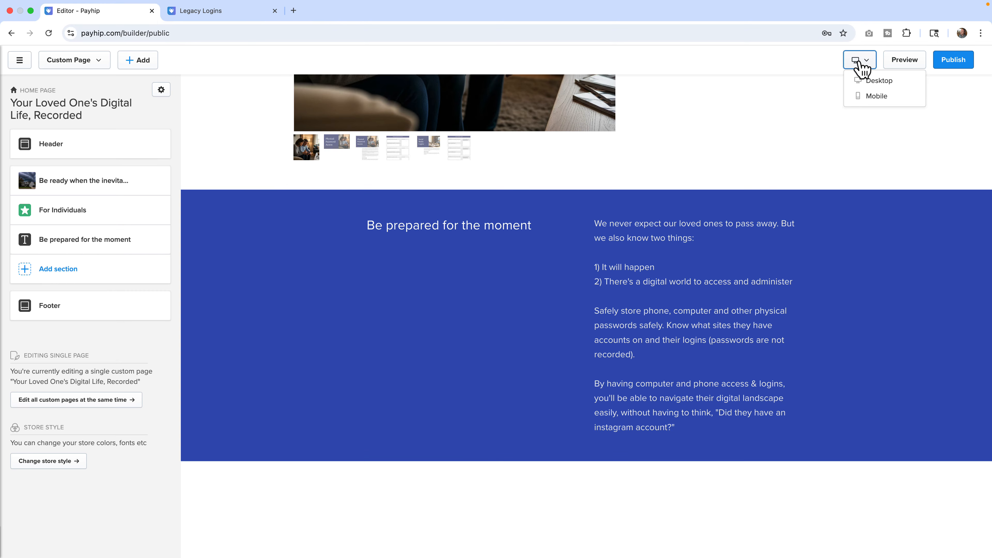
left_click(860, 98)
scroll(600, 251, "up", 12)
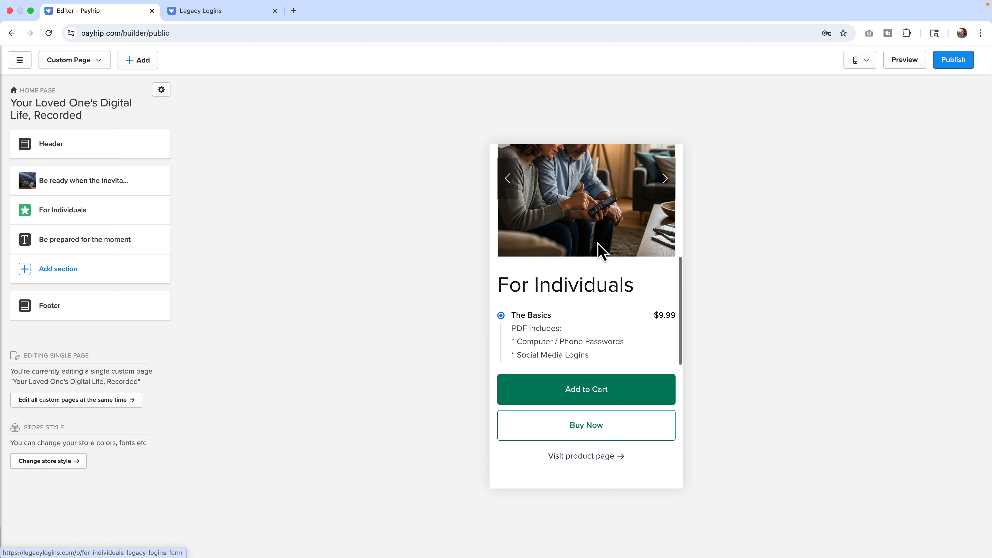
scroll(600, 251, "up", 2)
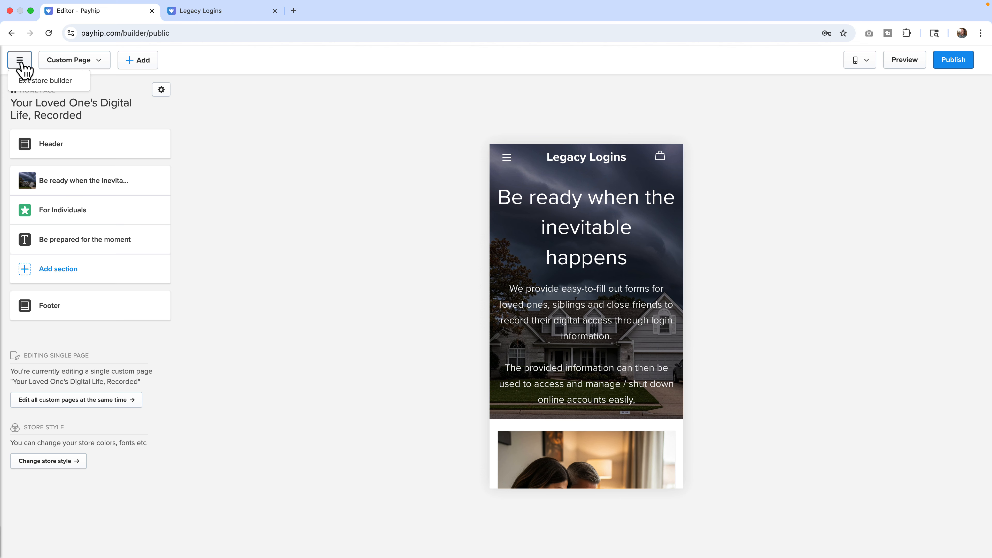
Exit the store builder and open the store's Domains page.
left_click(29, 80)
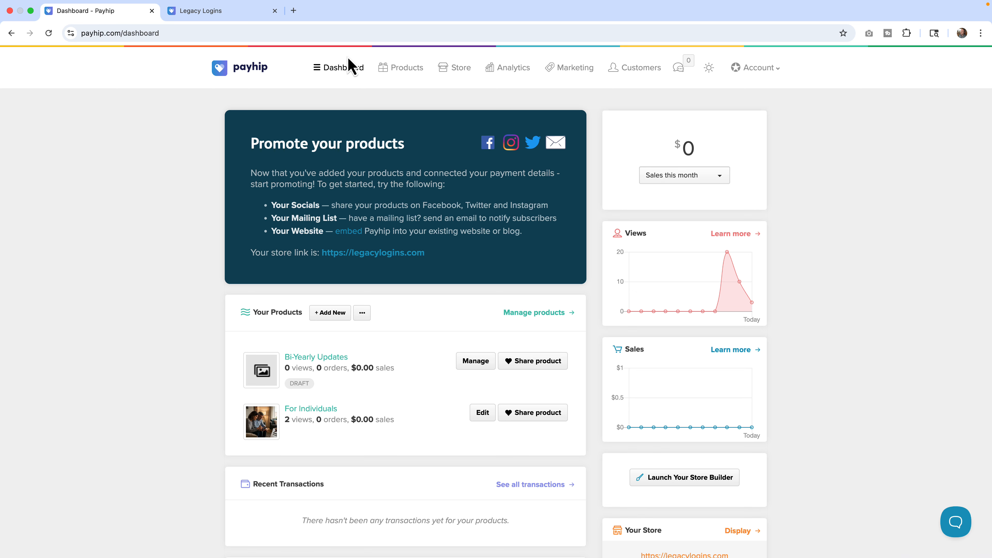
left_click(459, 76)
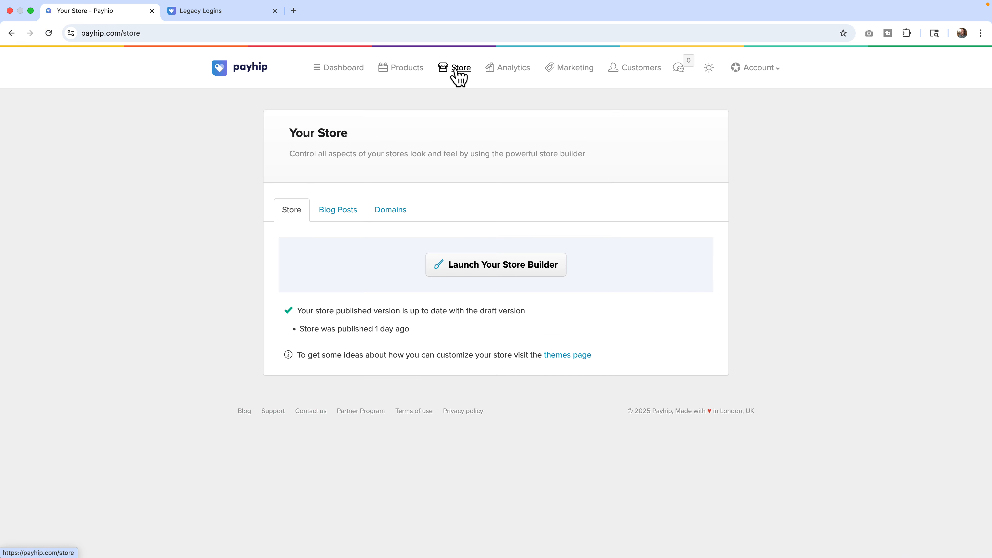
left_click(383, 221)
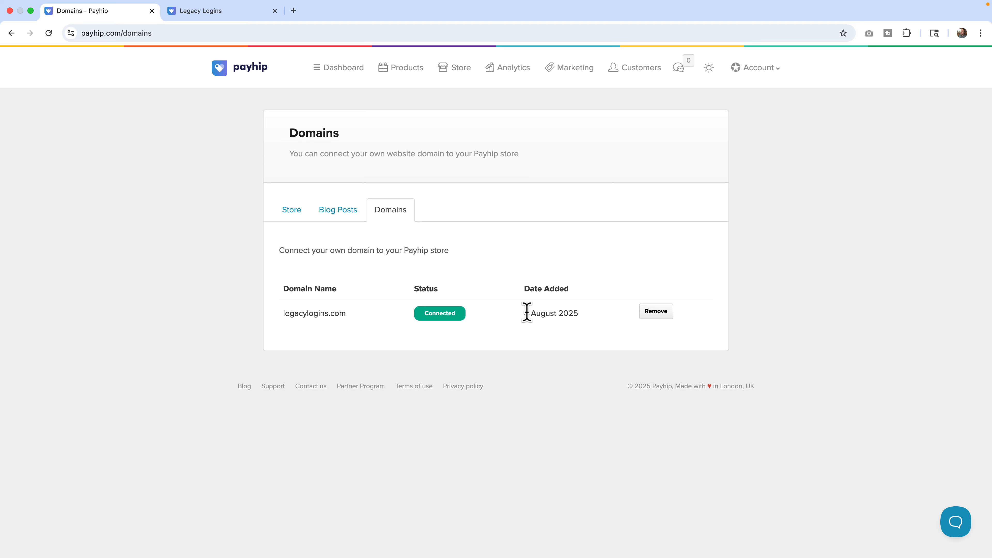
Highlight the connected domain's added date and view the live legacylogins.com store in the other tab before returning.
left_click_drag(524, 313, 579, 313)
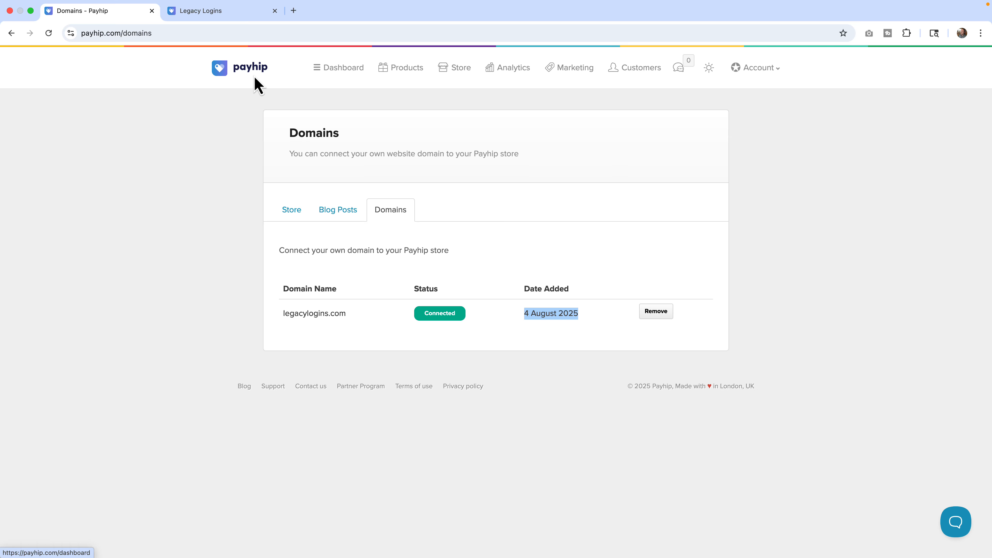
left_click(218, 15)
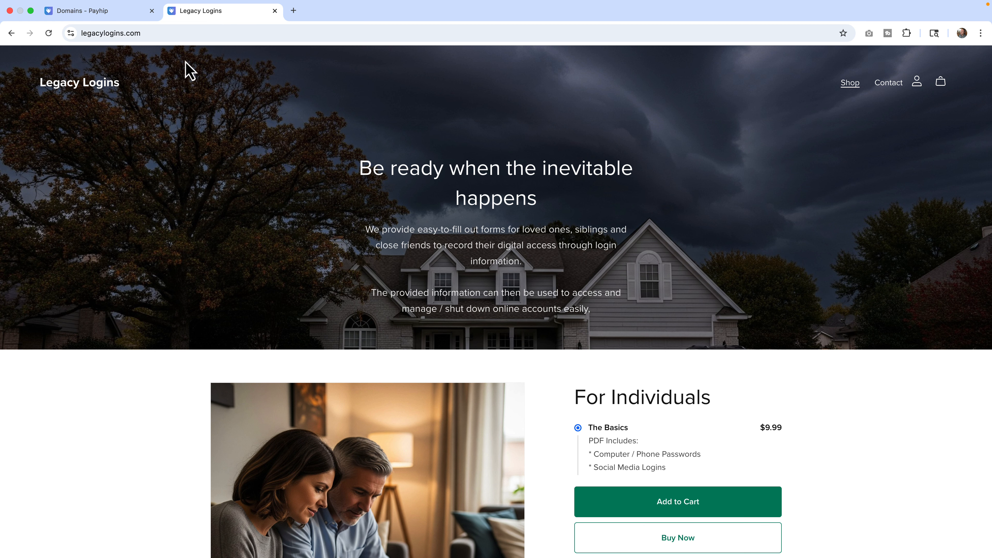
scroll(185, 61, "down", 1)
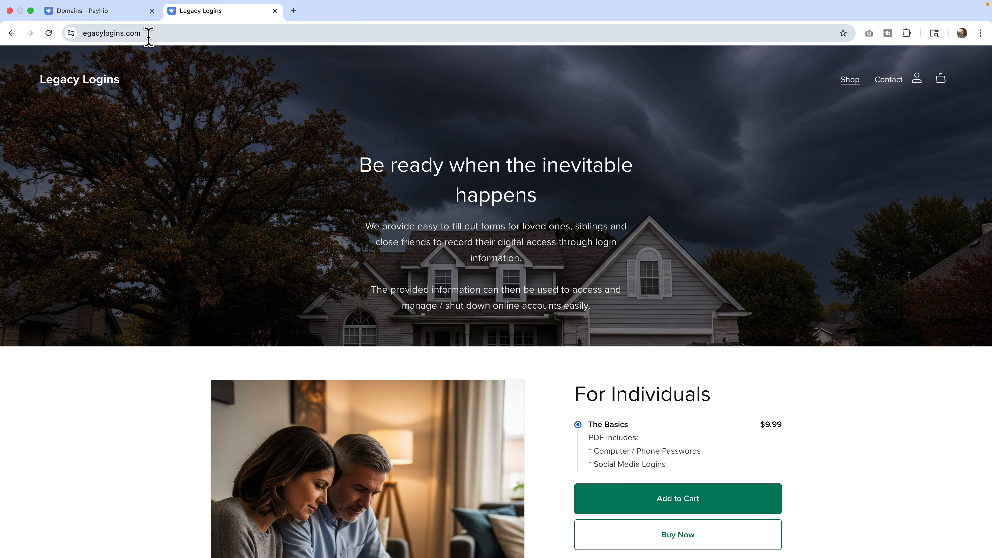
left_click(115, 15)
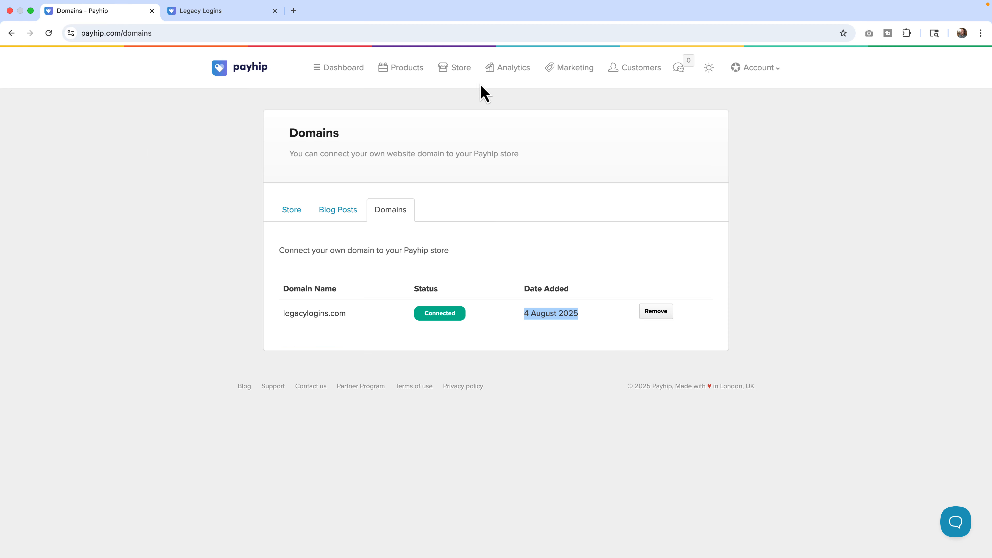
Open Analytics and scroll through the views, sales, visitor sources and visits map.
left_click(506, 73)
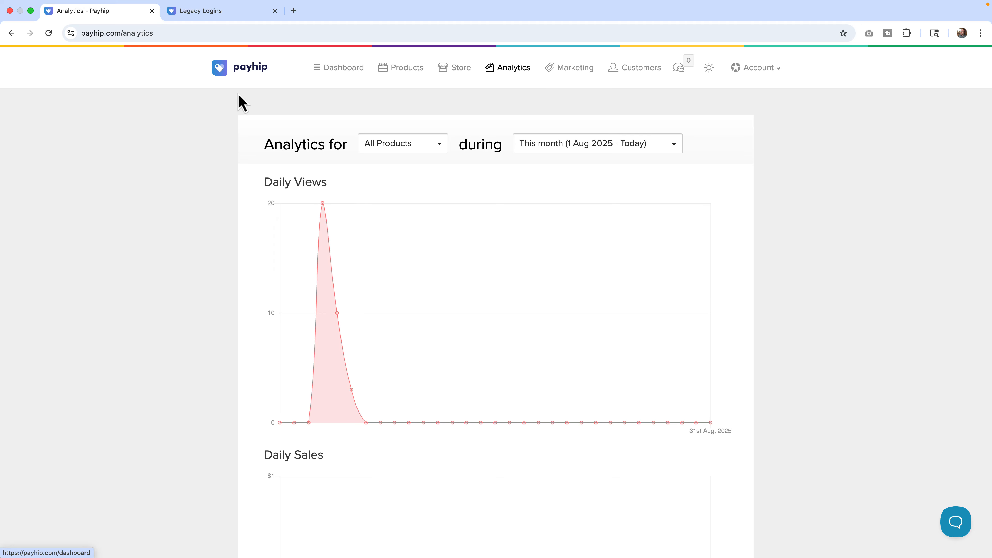
scroll(284, 208, "down", 8)
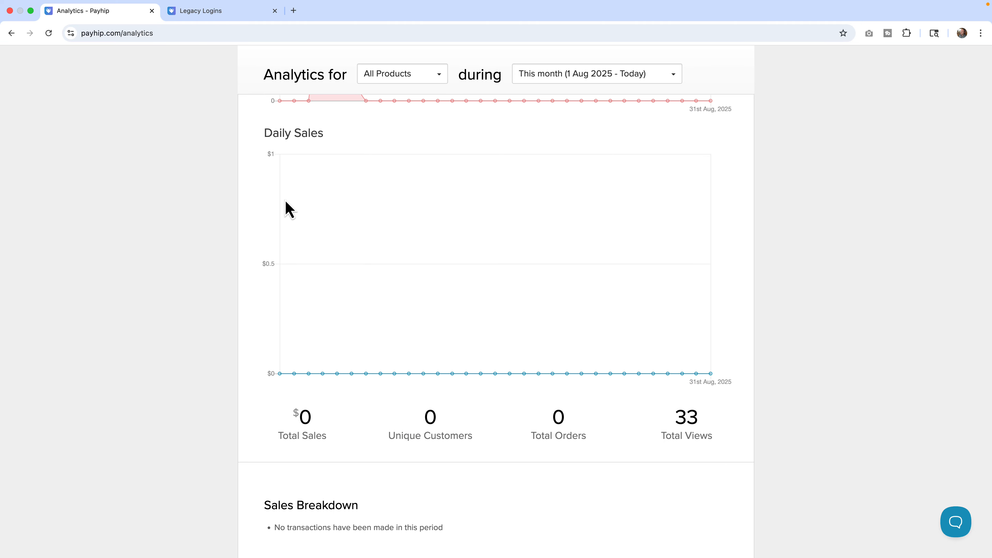
scroll(289, 209, "down", 6)
scroll(287, 205, "down", 6)
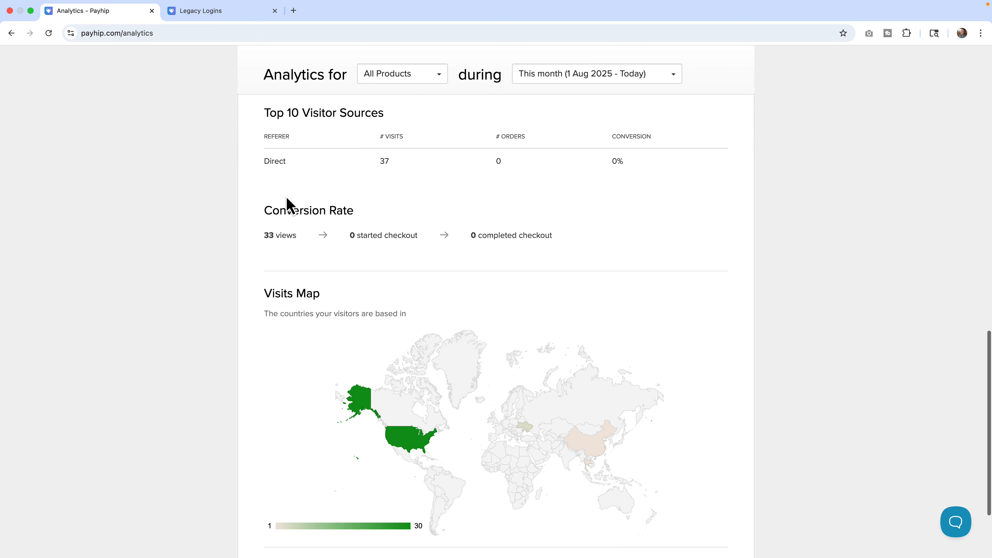
scroll(290, 197, "up", 20)
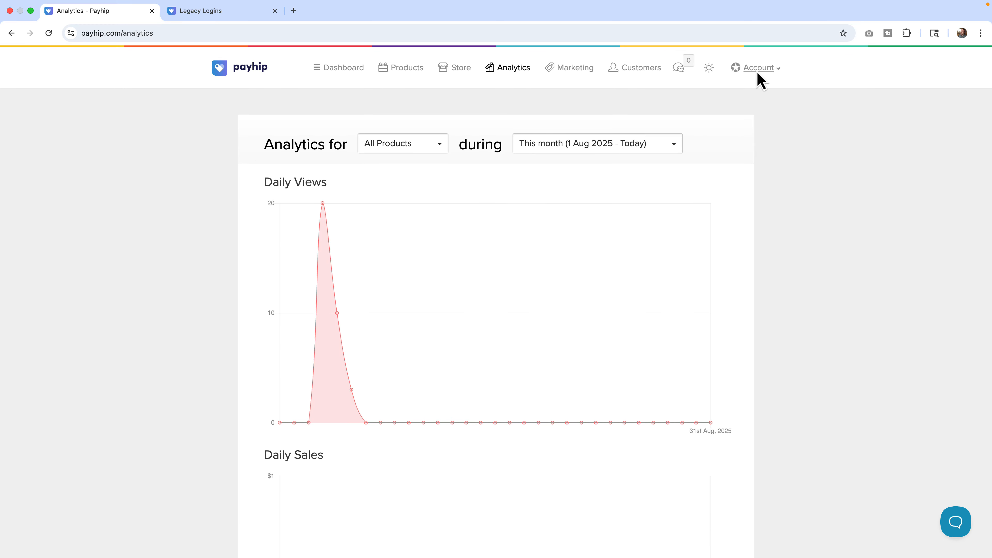
Open the account settings' Advanced Settings and scroll through the notification, course and email receipt options.
left_click(756, 69)
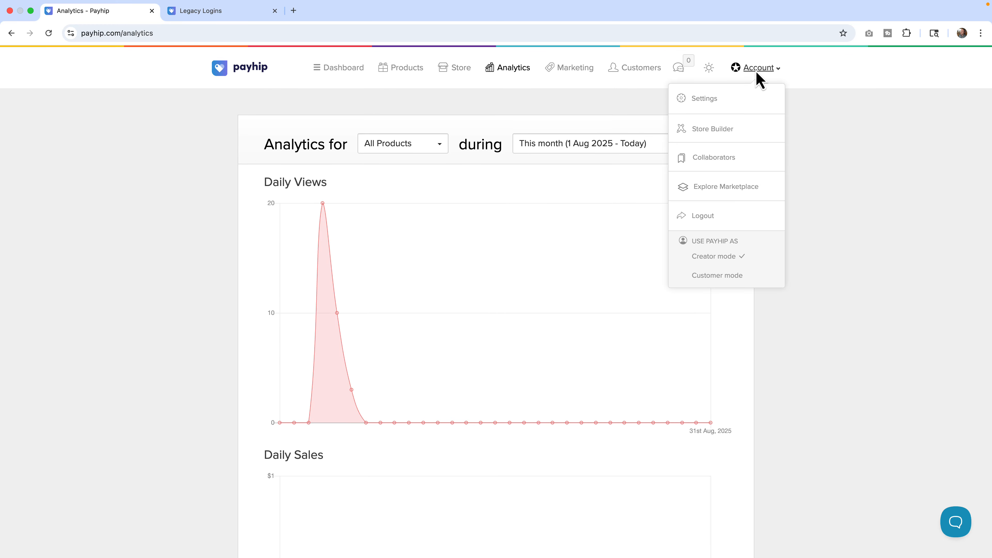
left_click(714, 101)
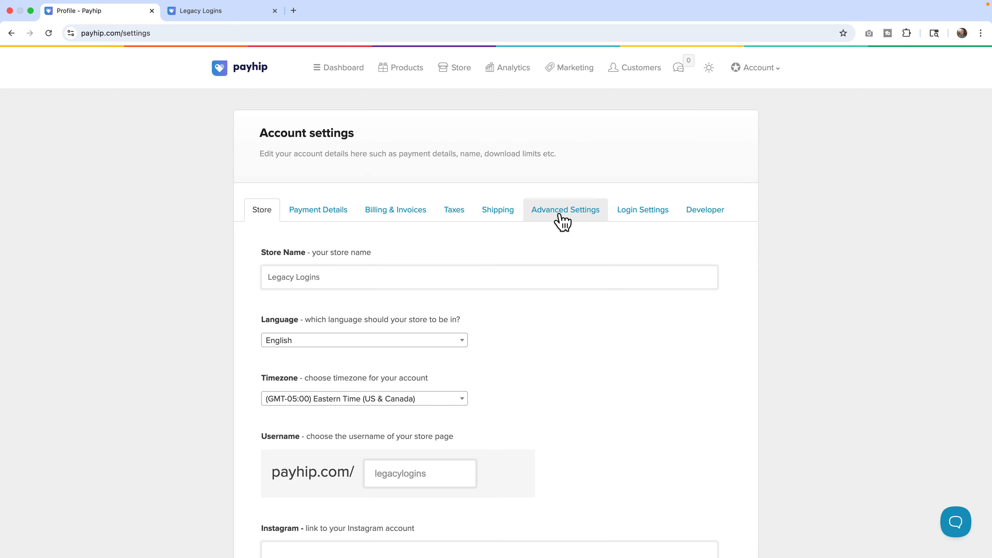
left_click(554, 213)
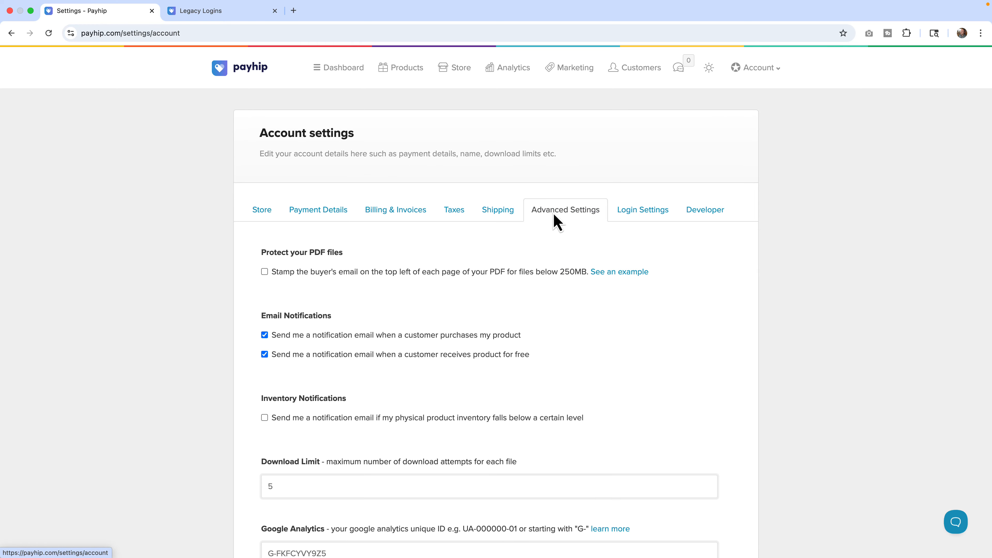
scroll(554, 217, "down", 10)
scroll(557, 222, "down", 10)
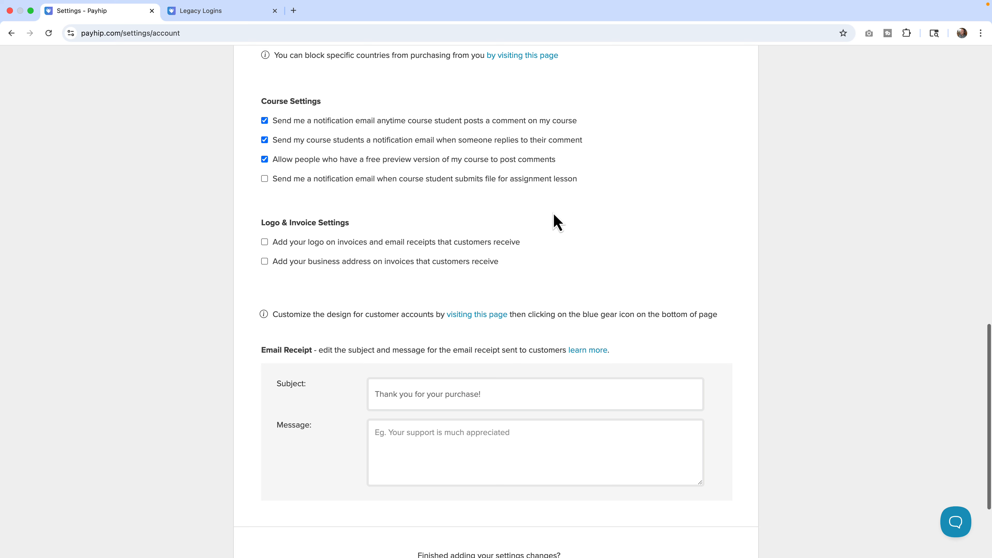
Highlight the Download Limit and Google Analytics settings in Advanced Settings, scrolling back to the page top.
scroll(554, 215, "up", 12)
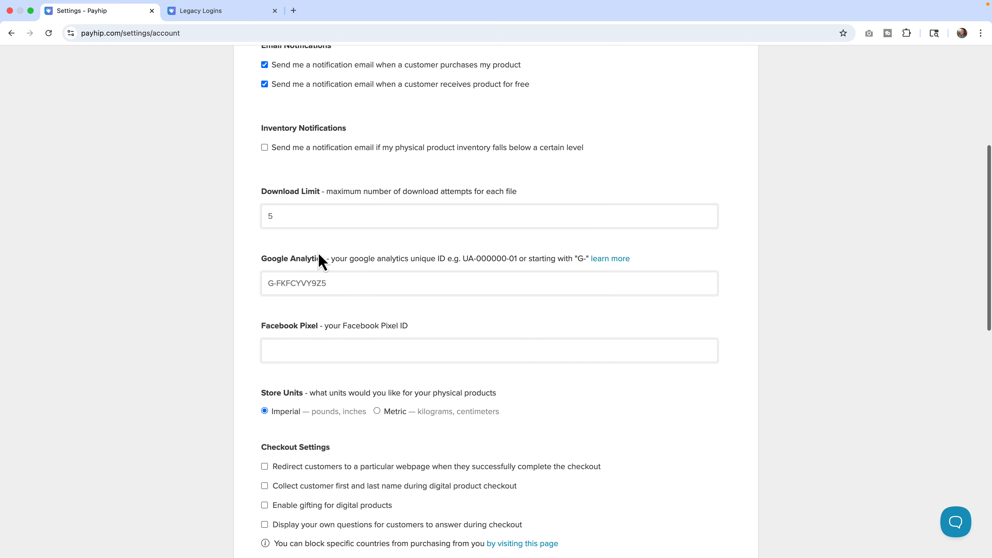
left_click_drag(262, 256, 328, 256)
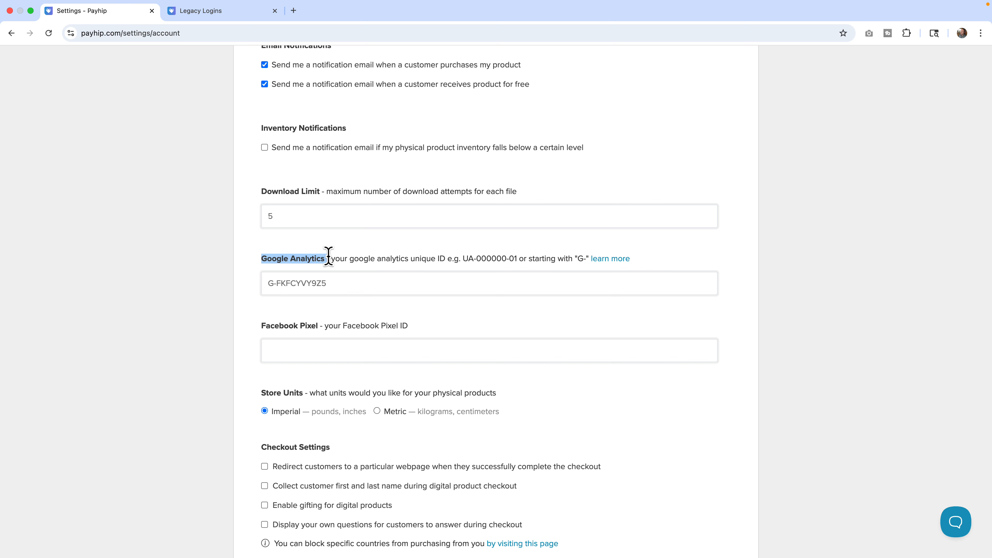
left_click(266, 190)
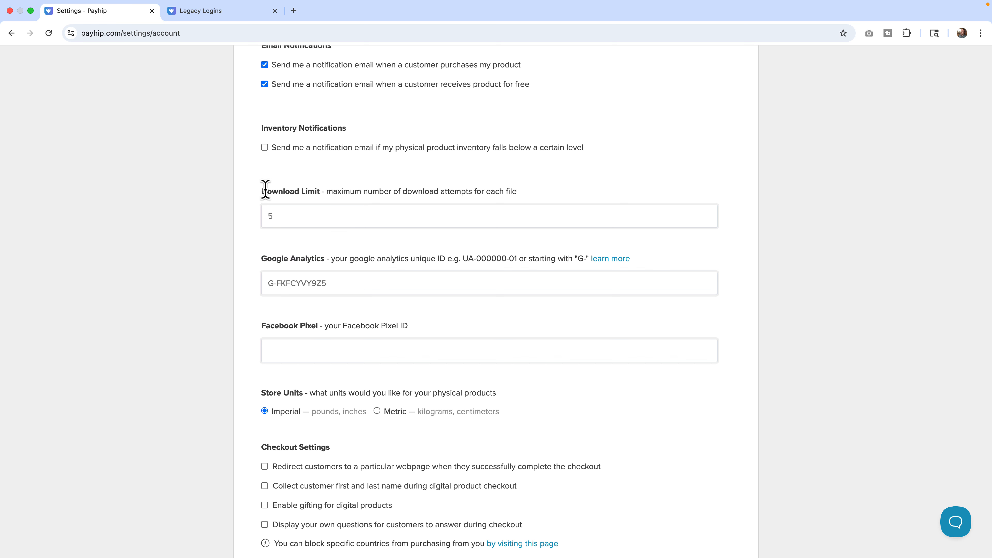
left_click_drag(266, 190, 319, 190)
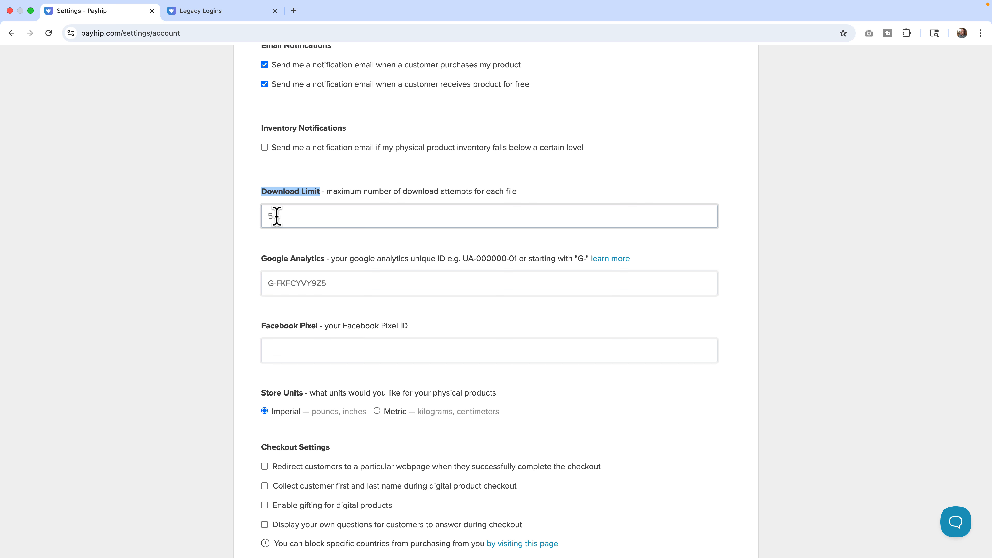
left_click_drag(262, 258, 327, 259)
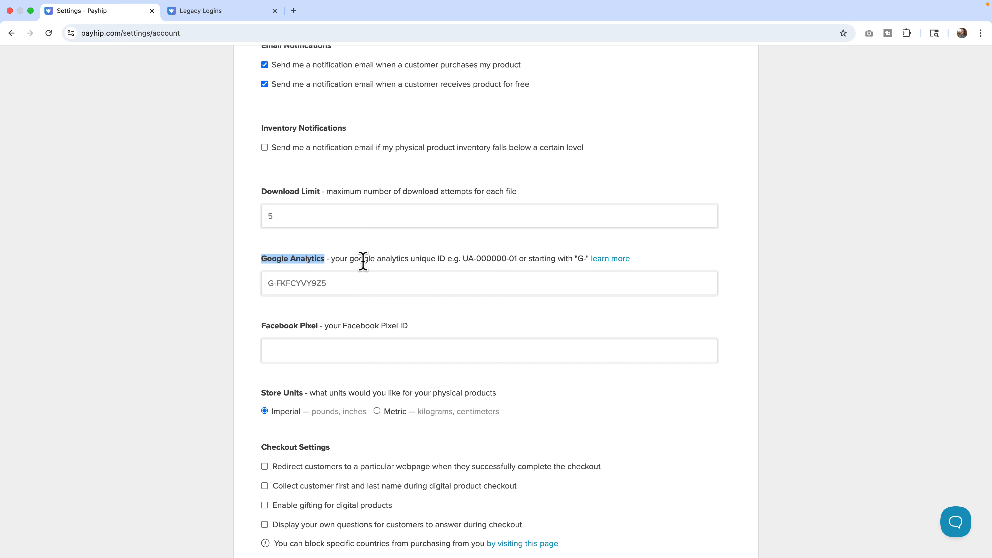
scroll(362, 261, "up", 7)
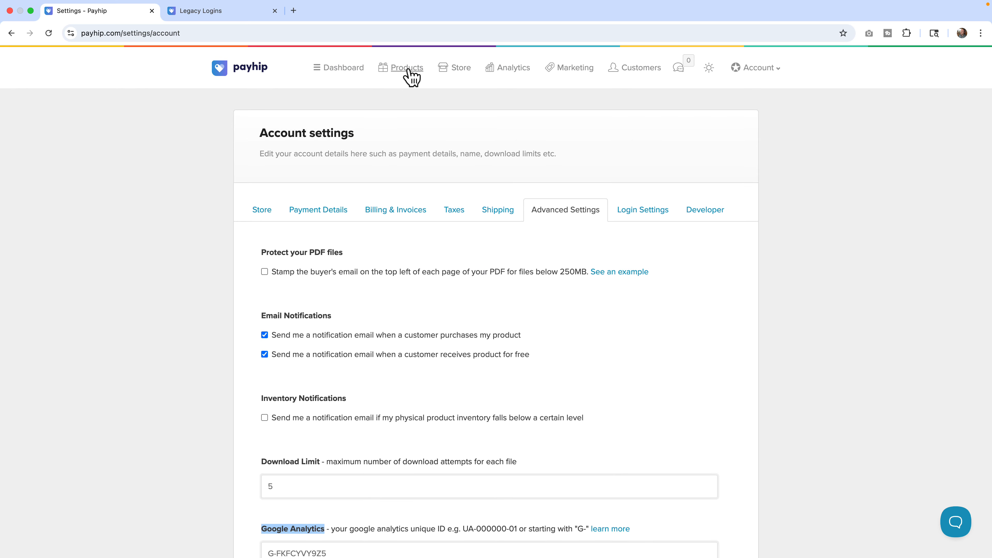
Open the account settings' Payment Details and highlight Stripe's credit/debit card payment description.
left_click(510, 75)
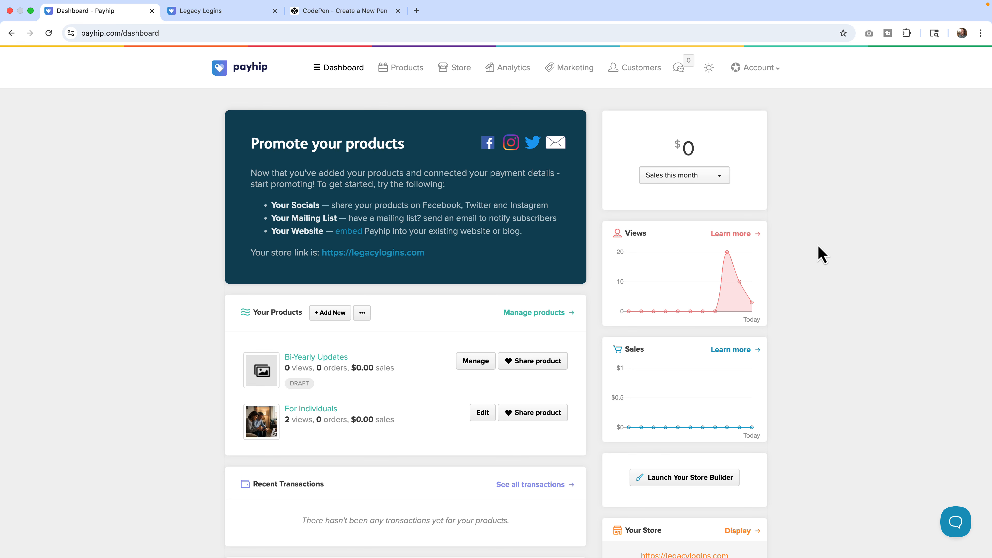
left_click(758, 70)
left_click(709, 100)
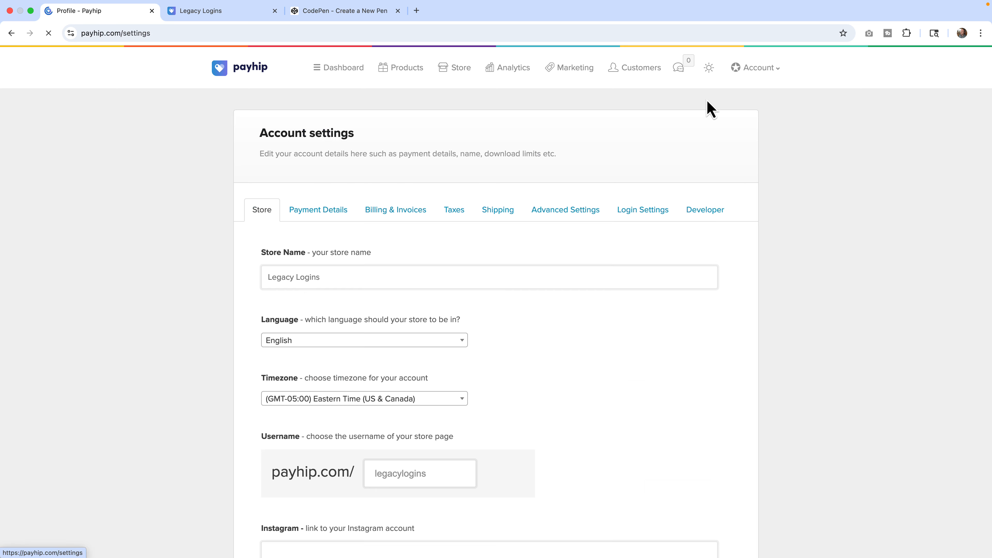
left_click(318, 219)
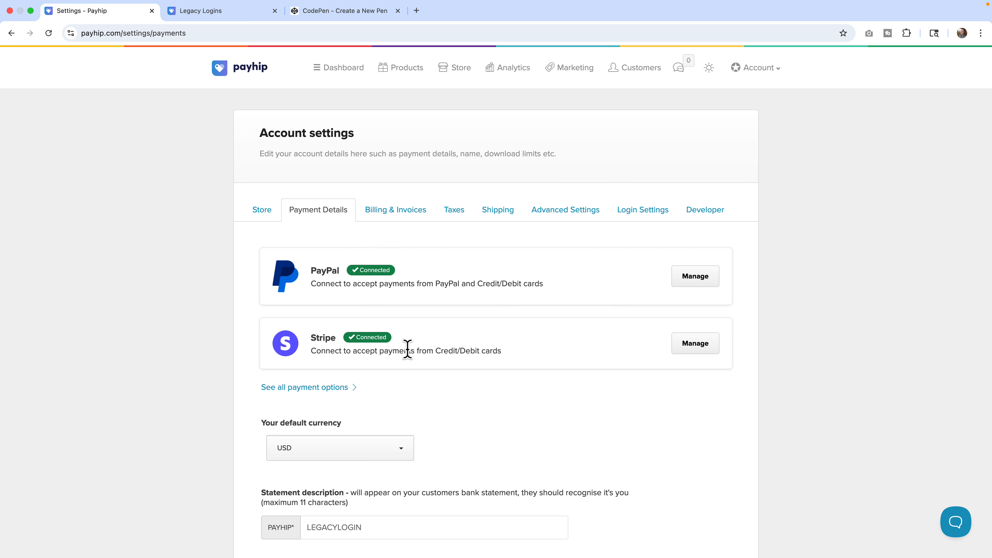
left_click_drag(406, 351, 491, 350)
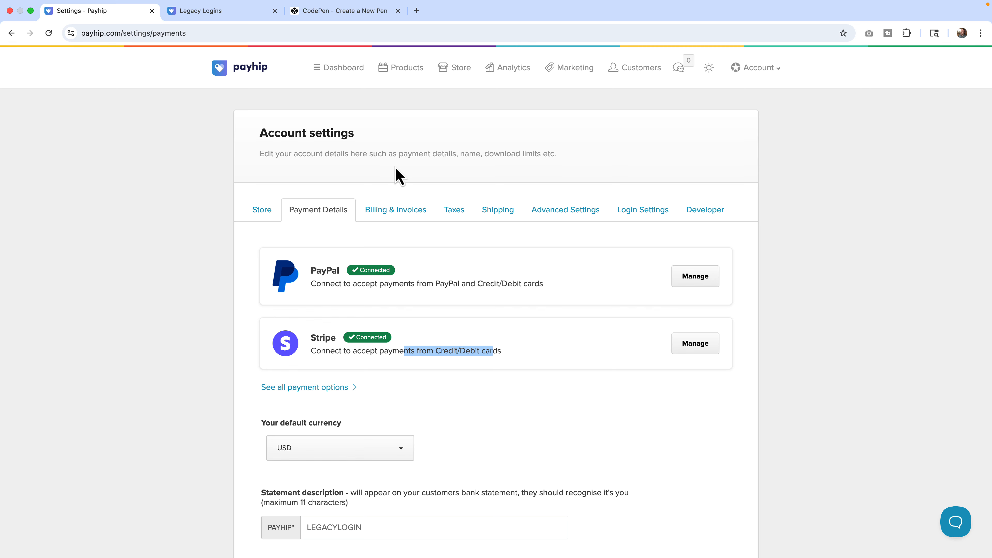
View the embedded checkout in the CodePen tab, then open the live store's Buy Now checkout for The Basics.
left_click(346, 17)
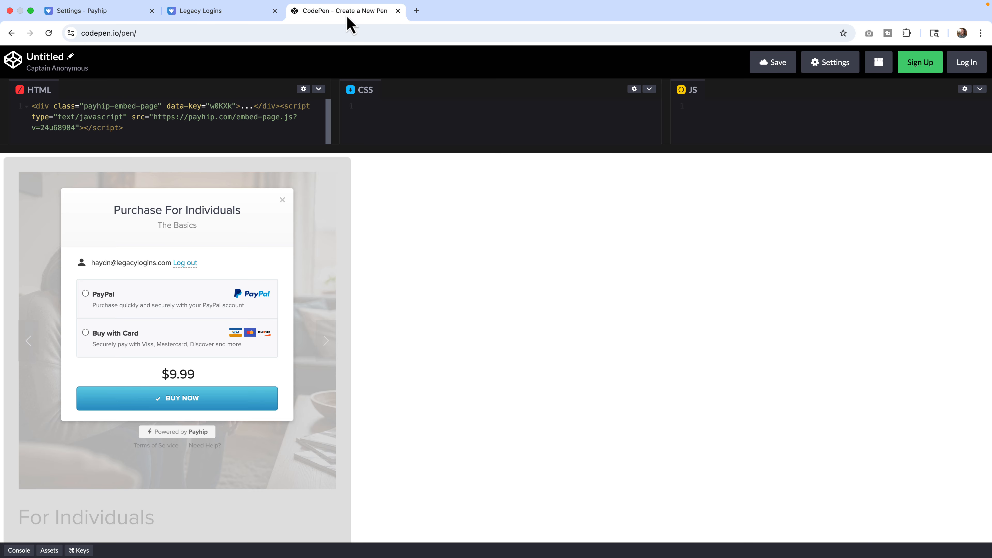
left_click(247, 18)
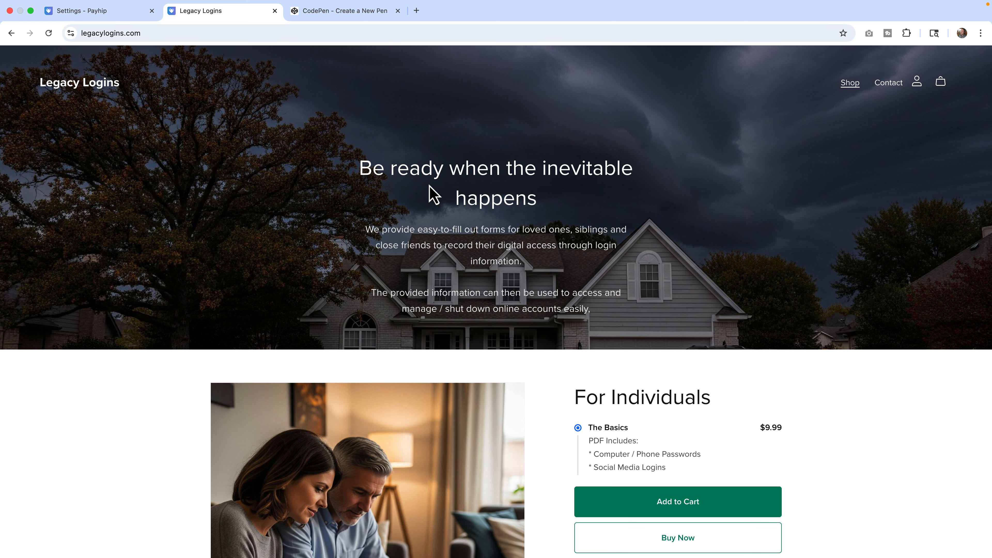
scroll(470, 269, "down", 4)
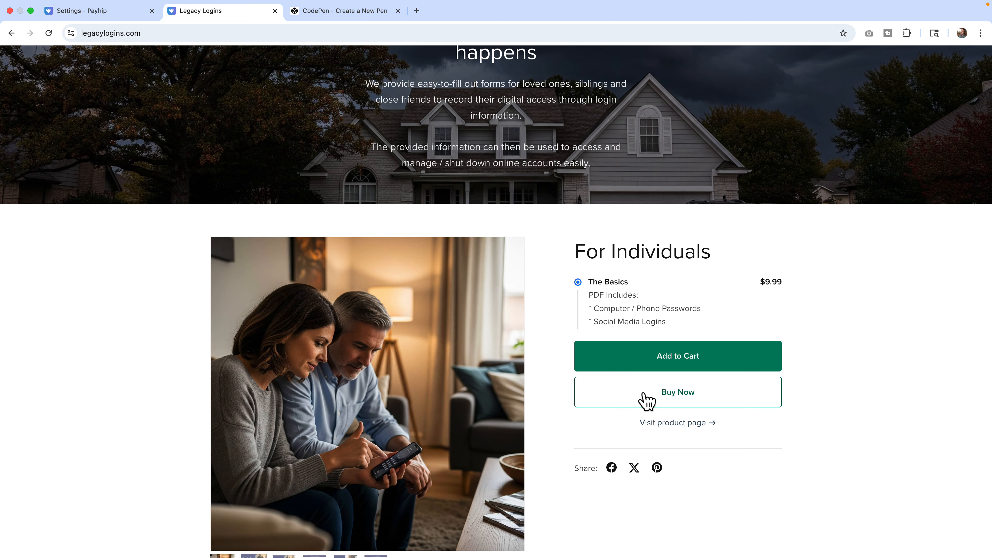
left_click(648, 401)
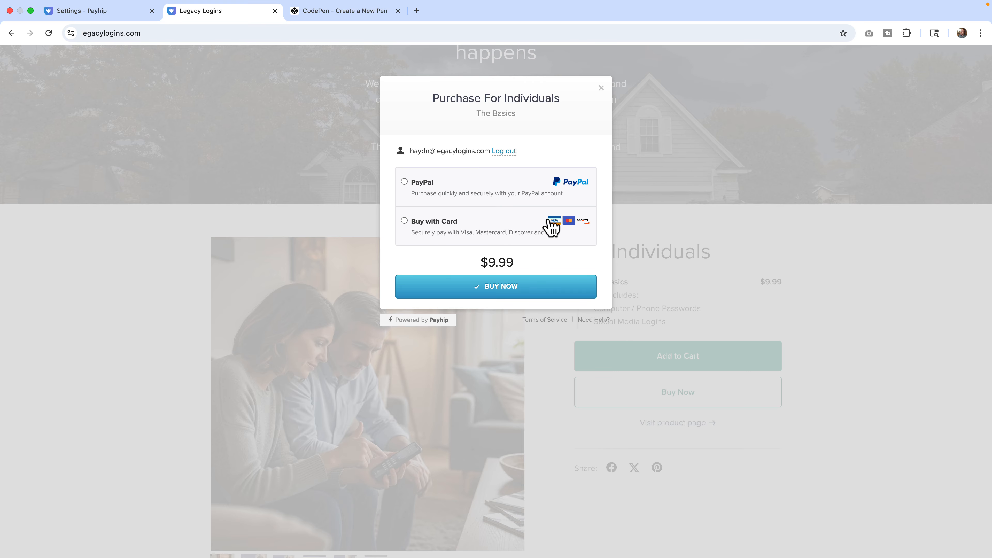
Return to Payment Details and scroll through the default currency and statement description settings.
left_click(117, 13)
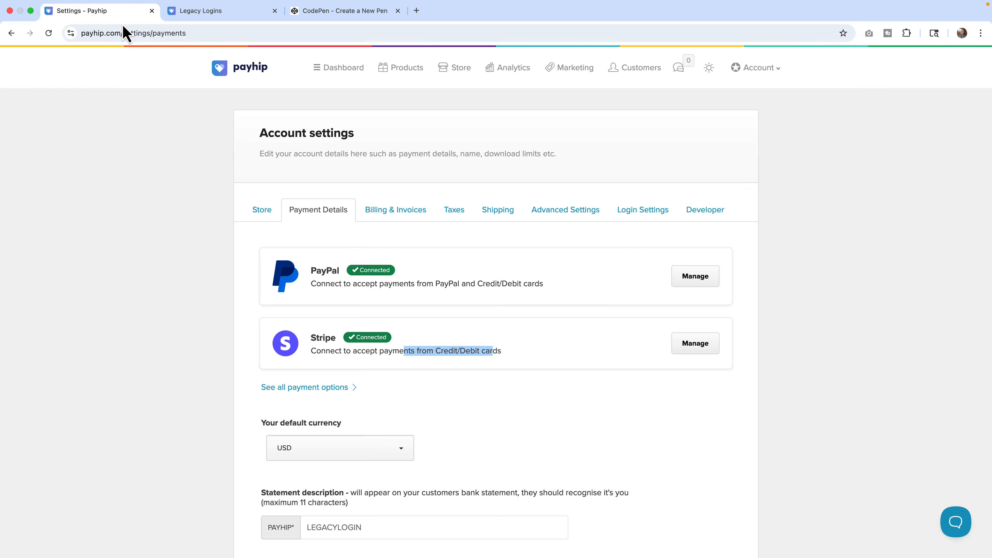
scroll(339, 282, "down", 5)
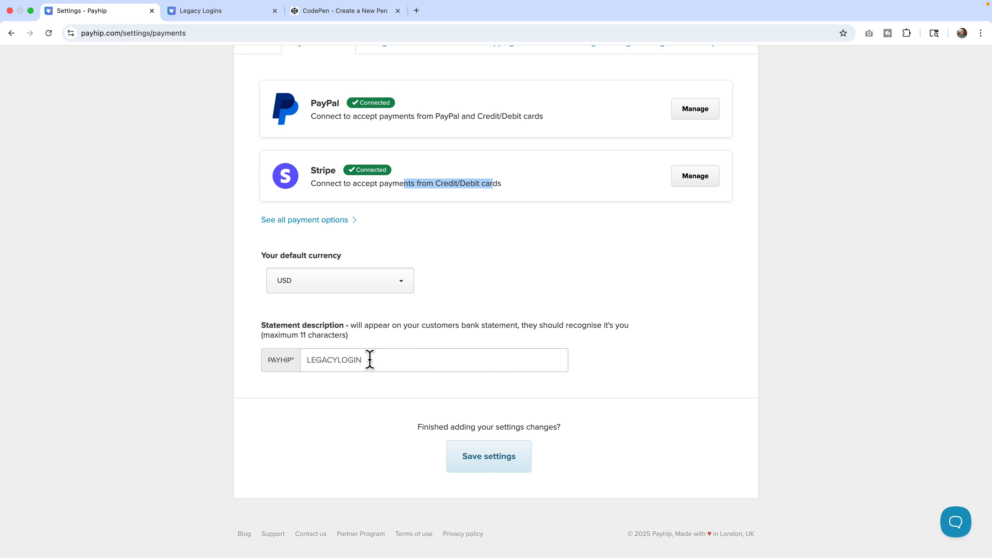
scroll(369, 359, "up", 5)
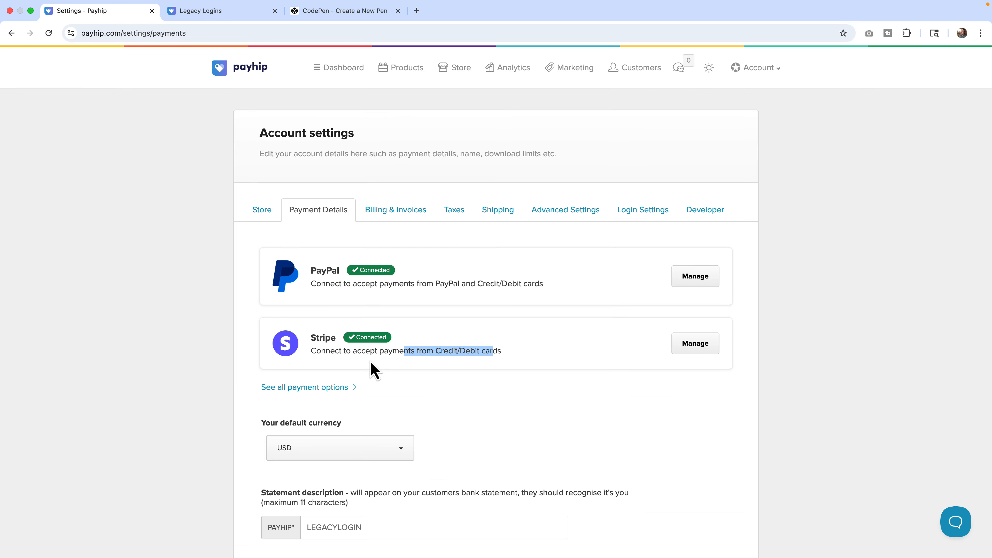